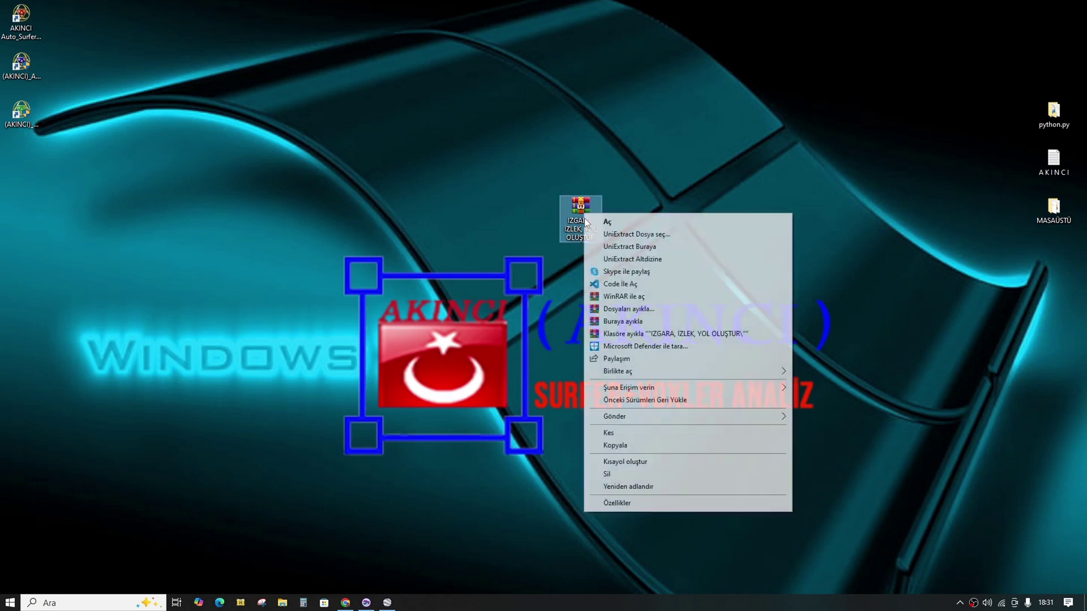
Step: Extract the IZGARA, İZLEK, YOL OLUŞTUR archive onto the desktop, rearrange the icons, and open the extracted folder
left_click(624, 321)
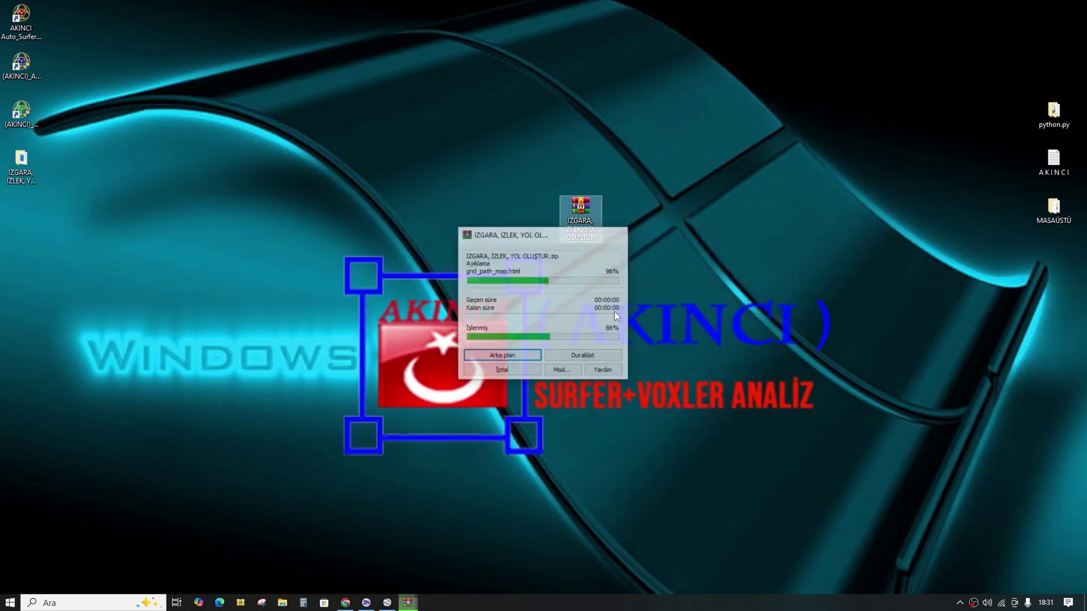
left_click_drag(580, 224, 110, 67)
left_click_drag(21, 165, 580, 214)
double_click(586, 224)
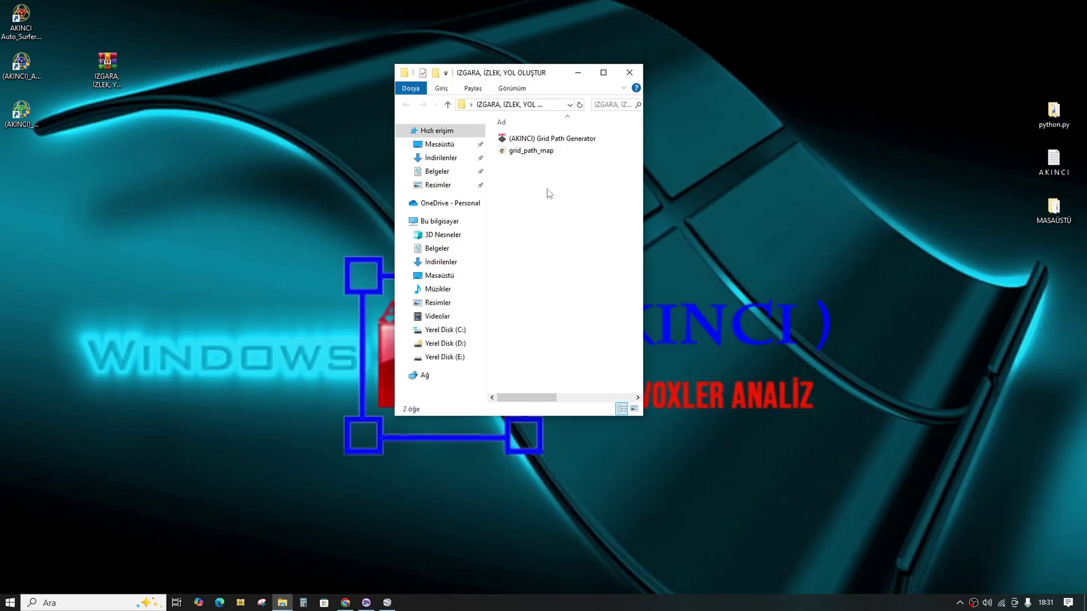
Step: Run (AKINCI) Grid Path Generator as administrator (Yönetici olarak çalıştır)
right_click(525, 142)
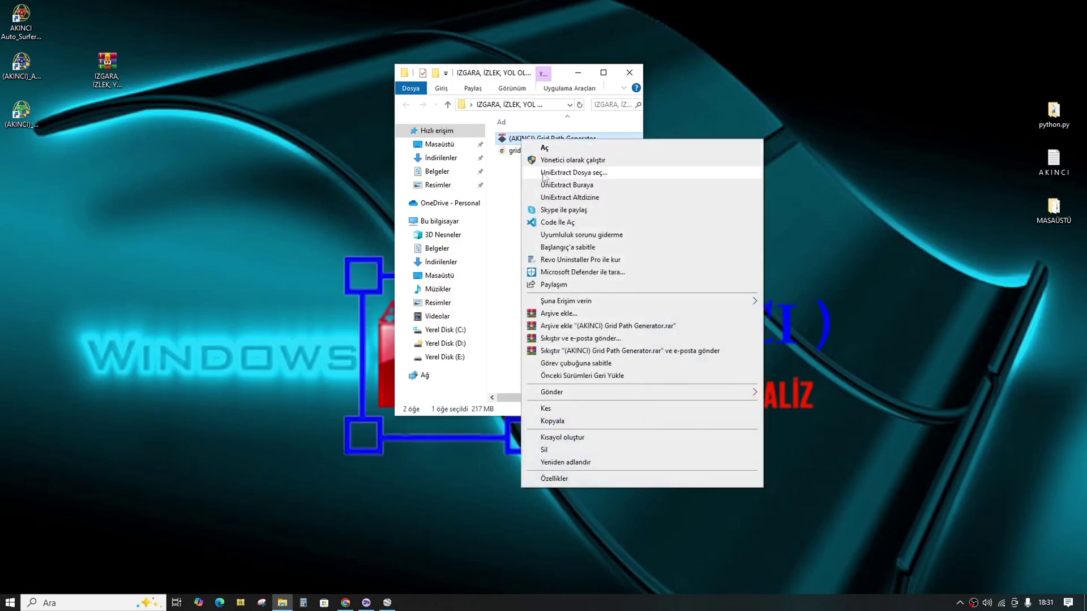
left_click(548, 162)
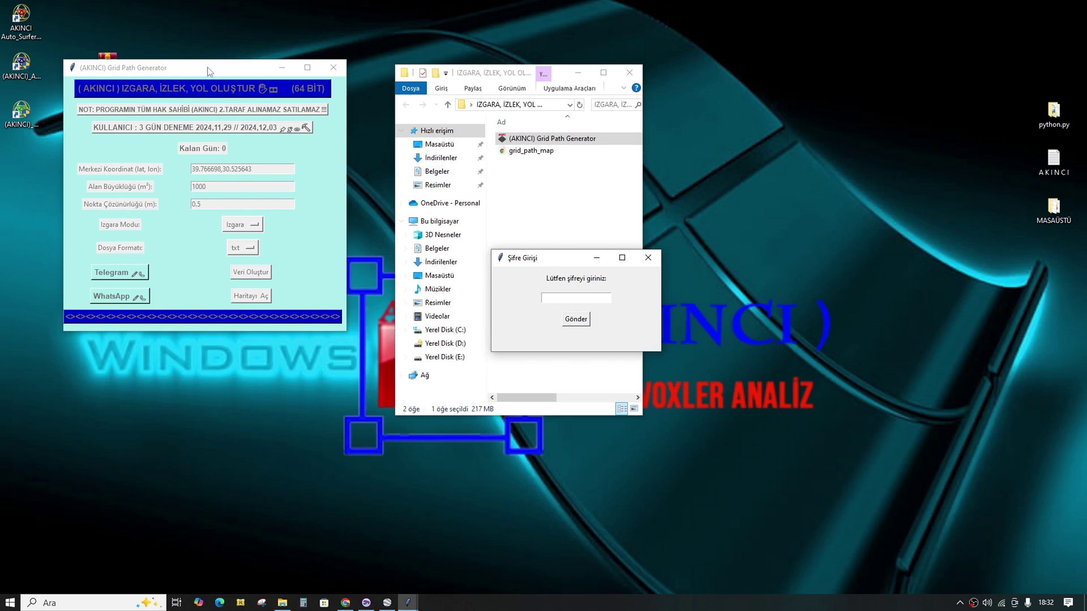
Step: Move the generator window to the right, submit the program password, and dismiss the confirmation
left_click_drag(212, 72, 837, 104)
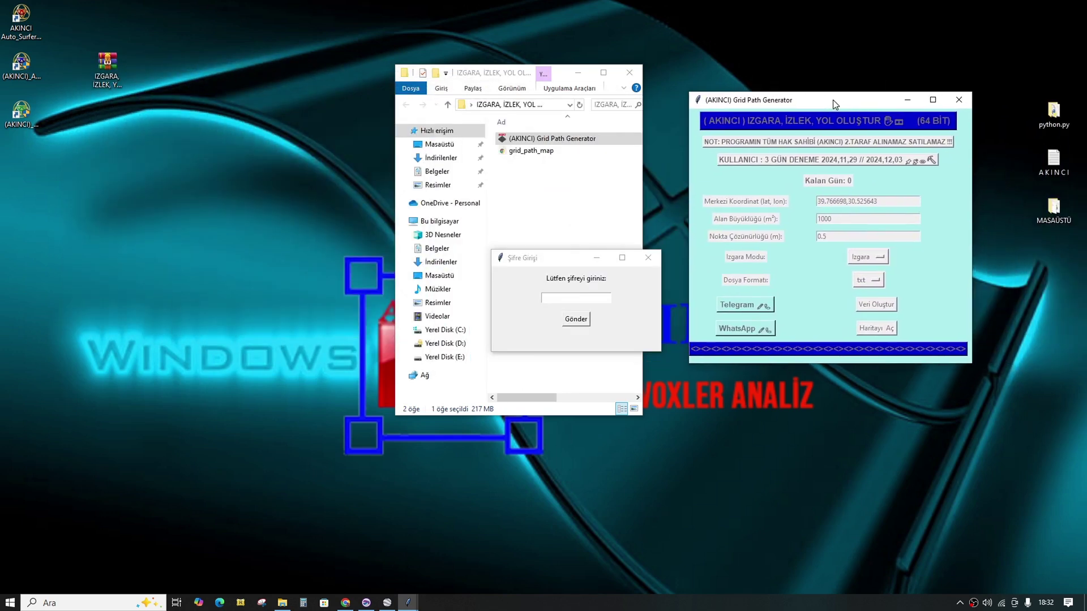
left_click(560, 299)
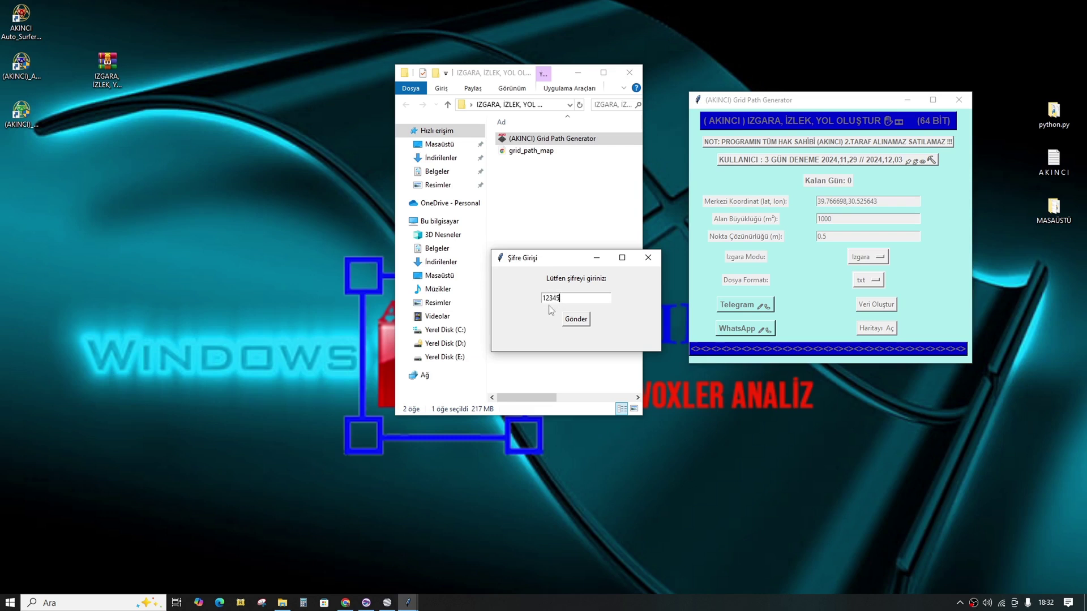
left_click(574, 320)
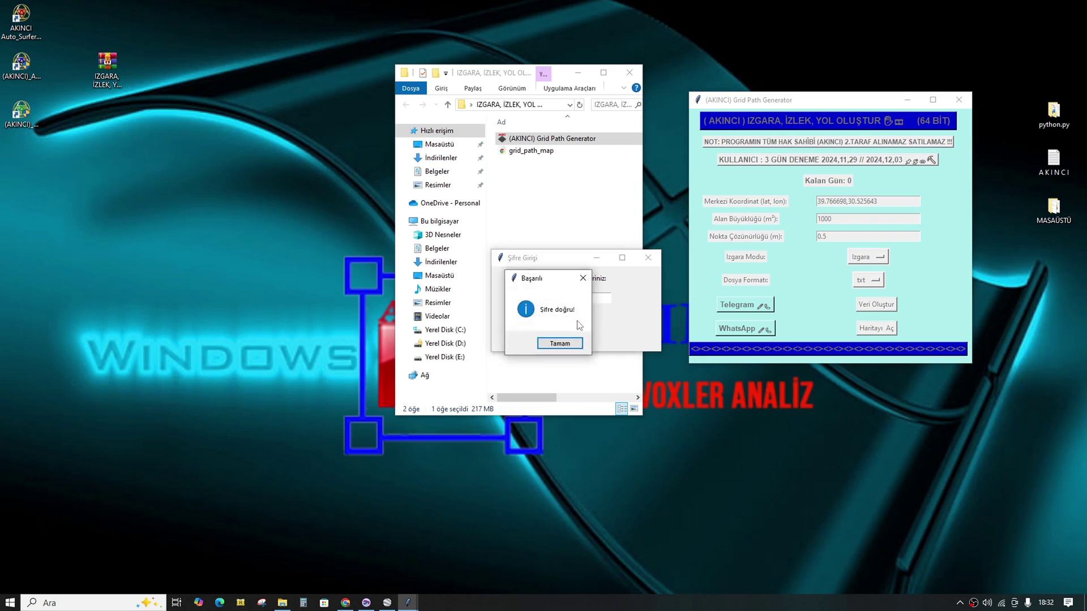
left_click(576, 342)
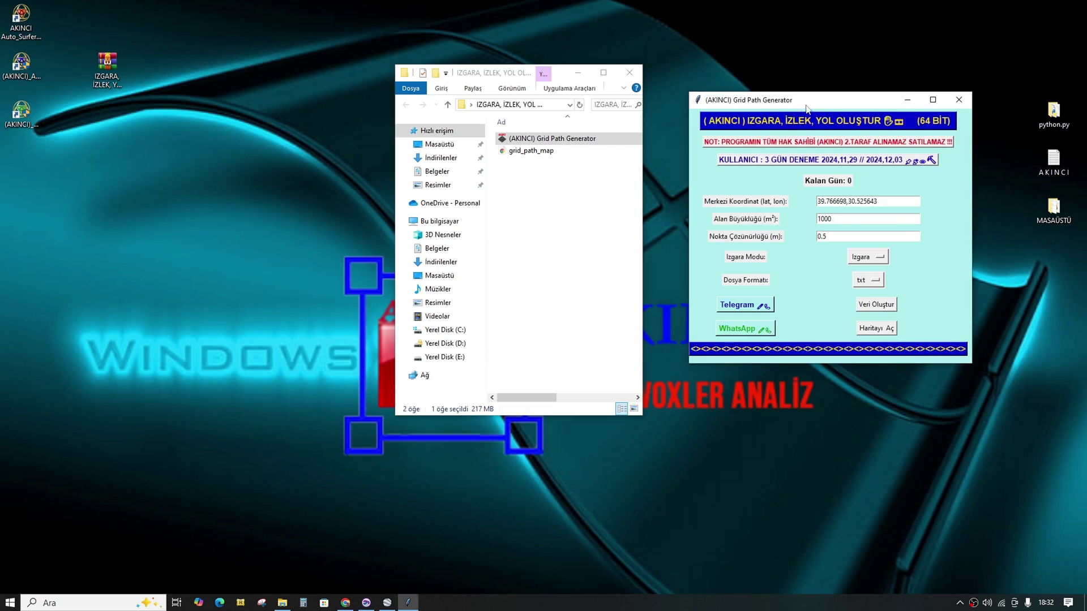
Step: Replace the Merkezi Koordinat value by pasting 41.221691, 21.341162 over the old coordinate
left_click_drag(854, 99, 818, 97)
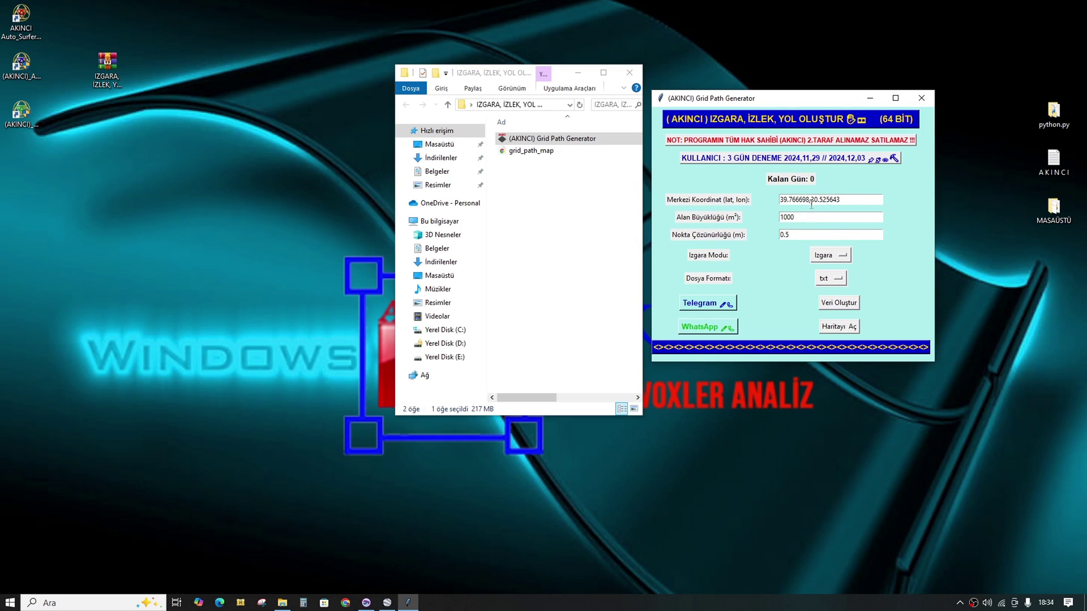
left_click(856, 201)
left_click_drag(861, 199, 779, 200)
right_click(785, 203)
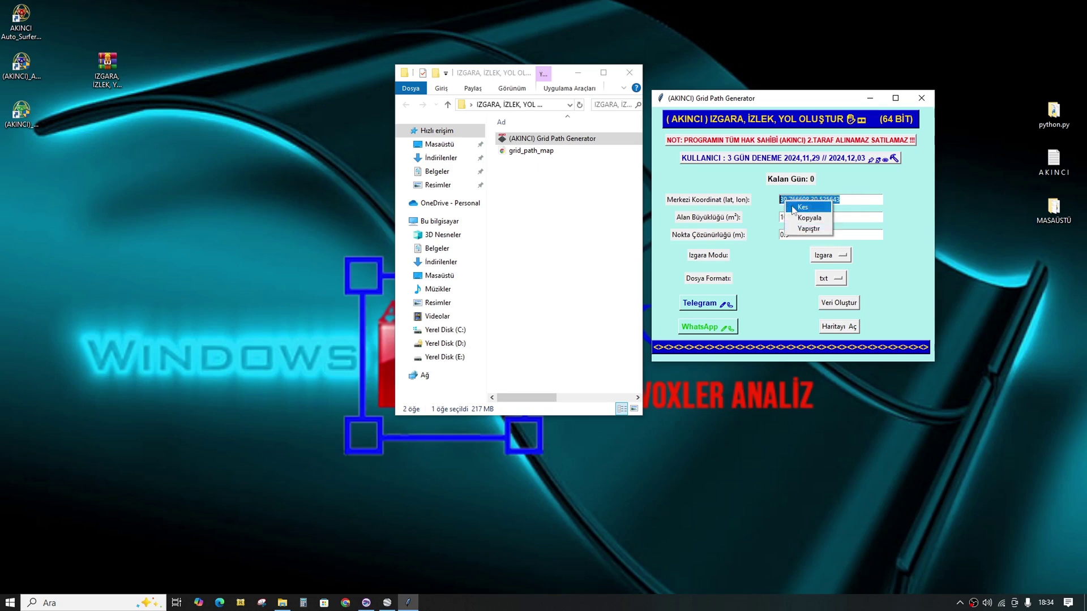
left_click(810, 228)
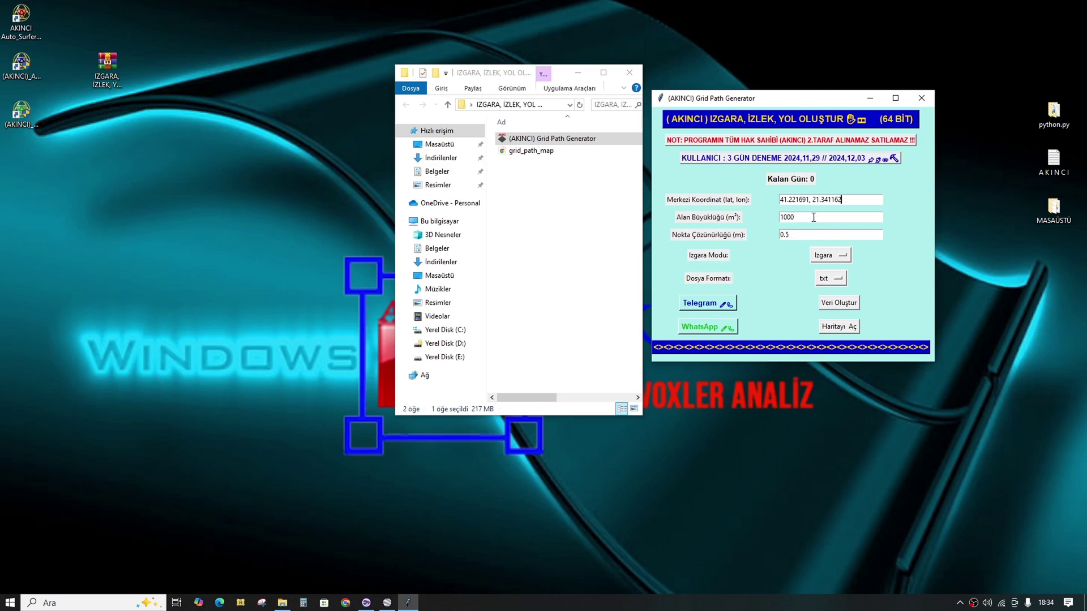
Step: Keep Izgara as the grid mode and switch Dosya Formatı from txt to kml
left_click(832, 261)
left_click(832, 271)
left_click(831, 260)
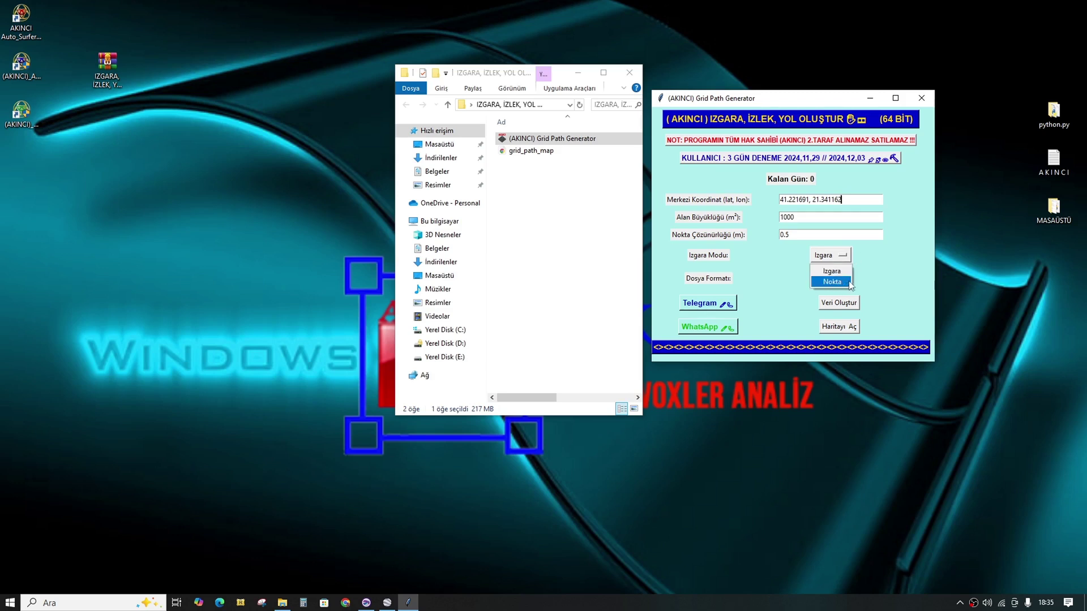
left_click(866, 267)
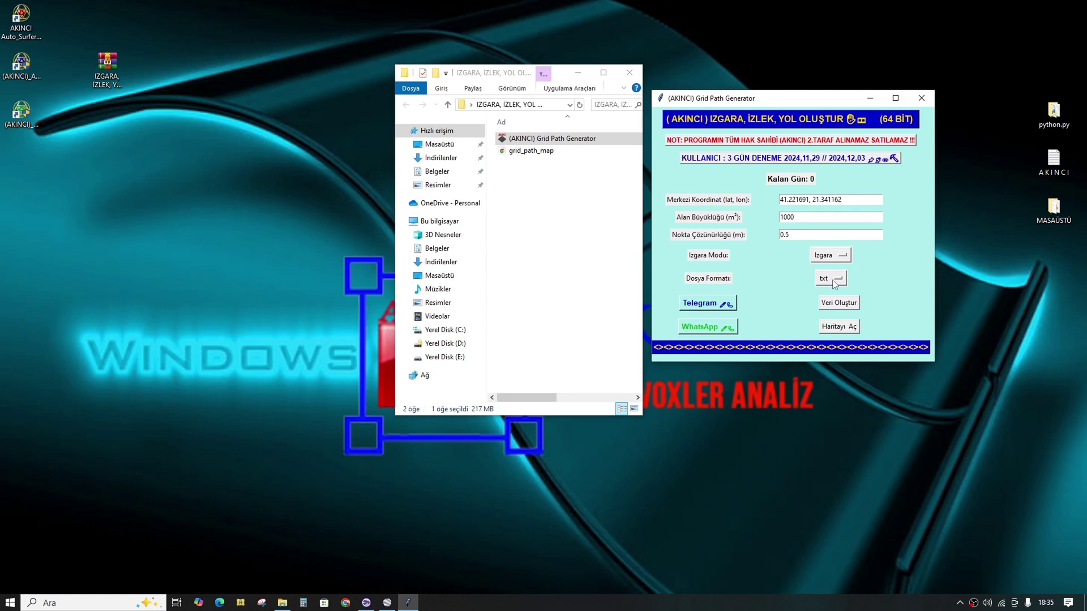
left_click(829, 281)
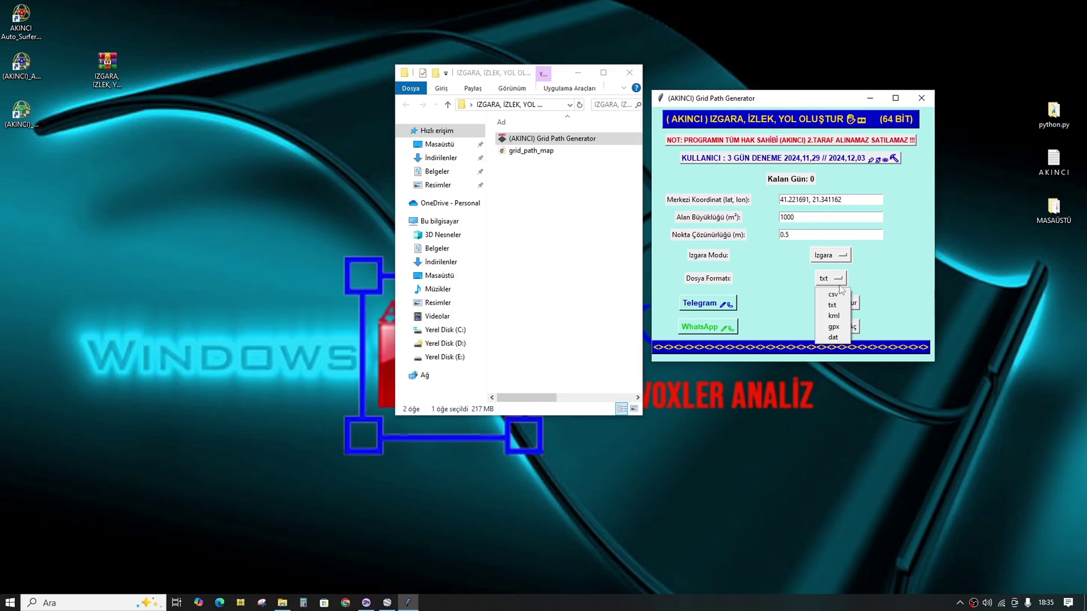
left_click(862, 277)
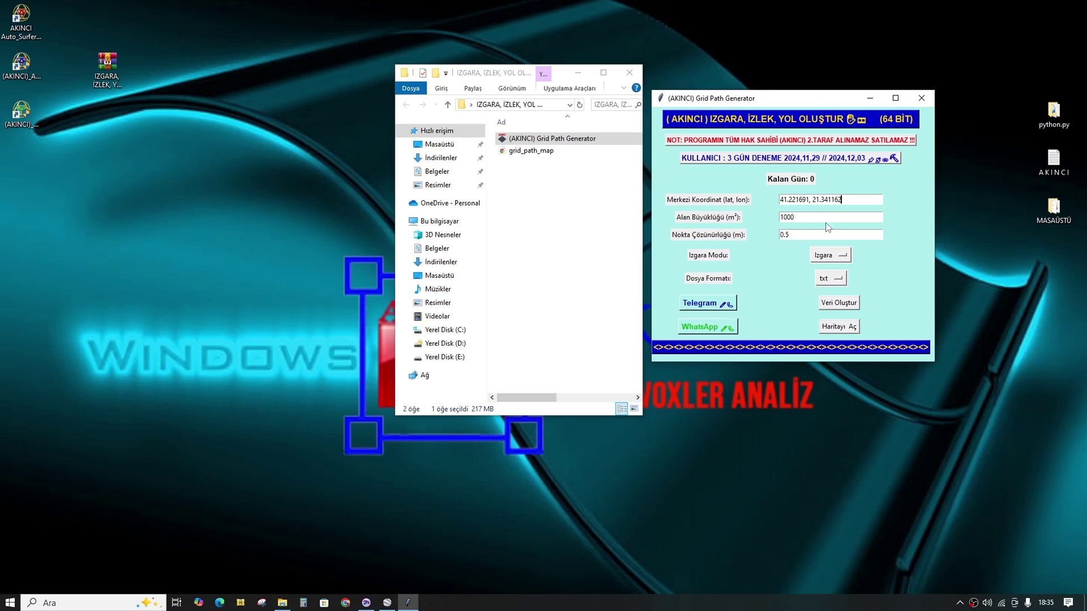
left_click(831, 281)
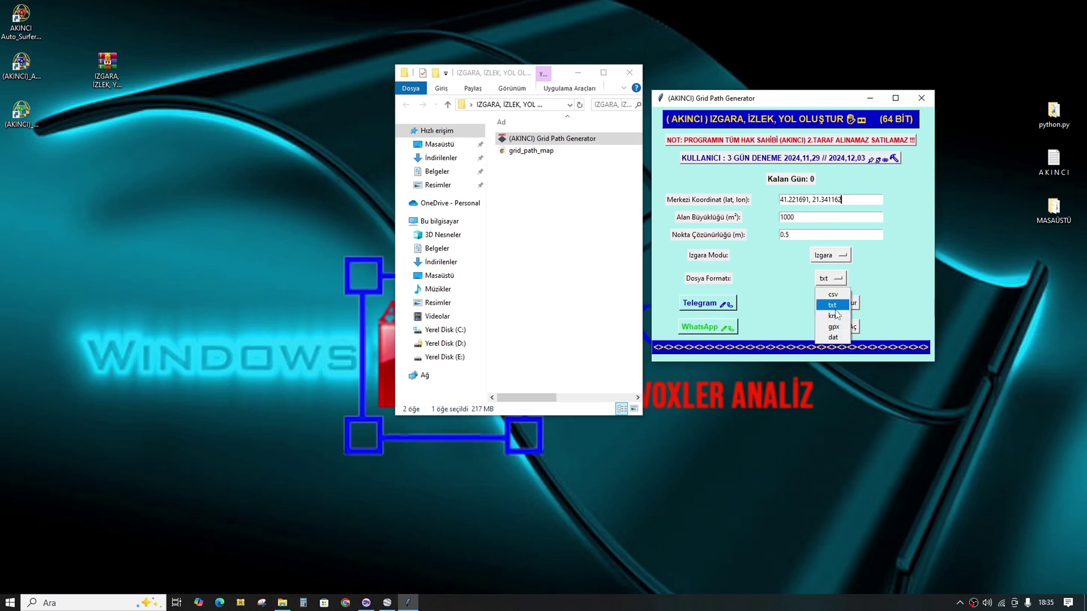
left_click(834, 316)
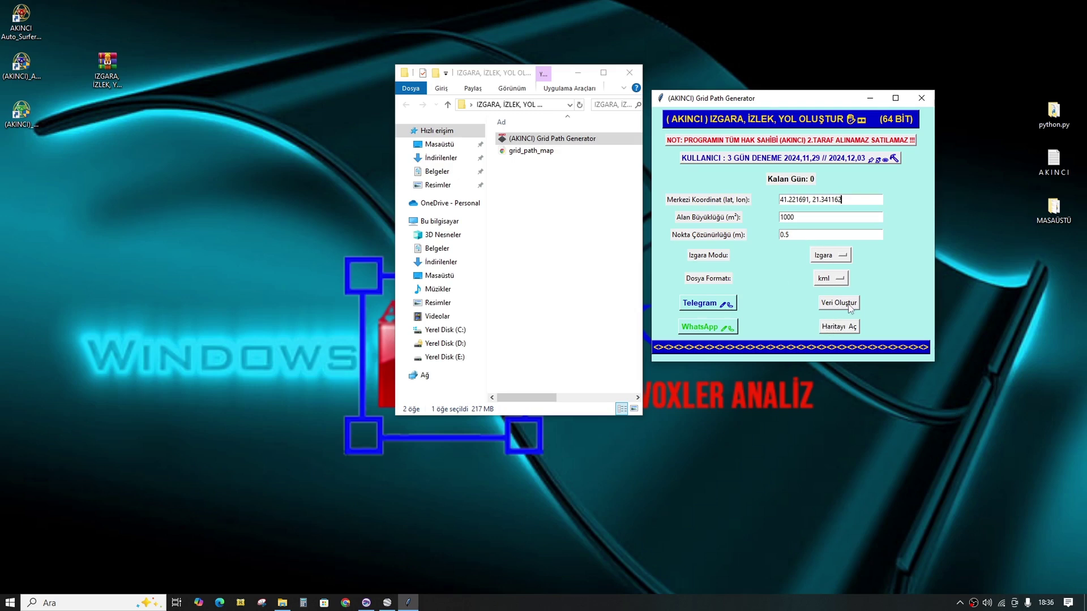
Step: Generate the grid with Veri Oluştur and save it to the desktop as k1000-05.kml
left_click(849, 305)
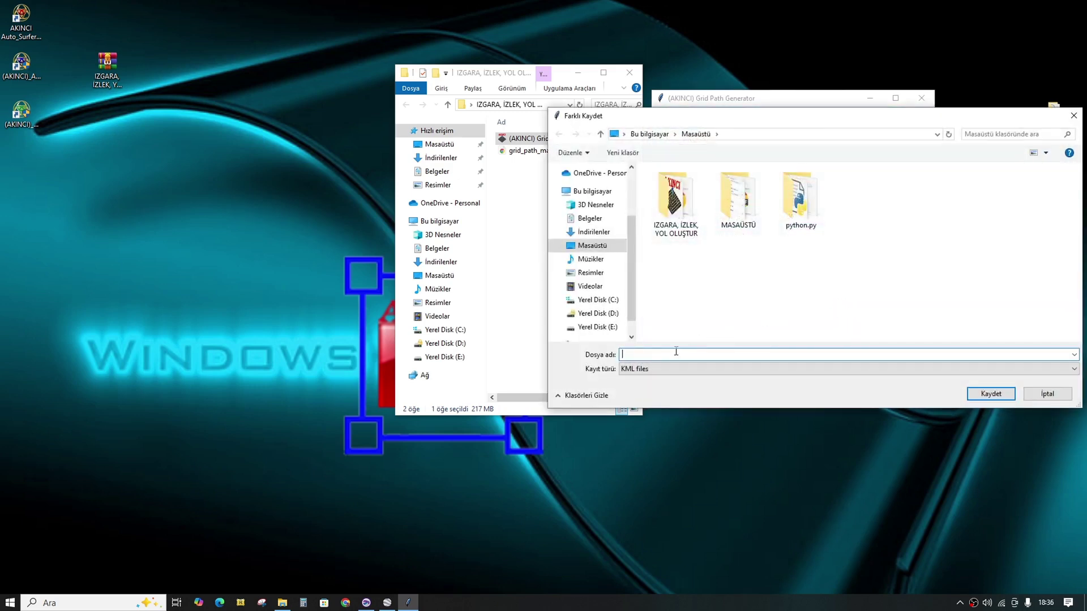
left_click_drag(845, 117, 497, 141)
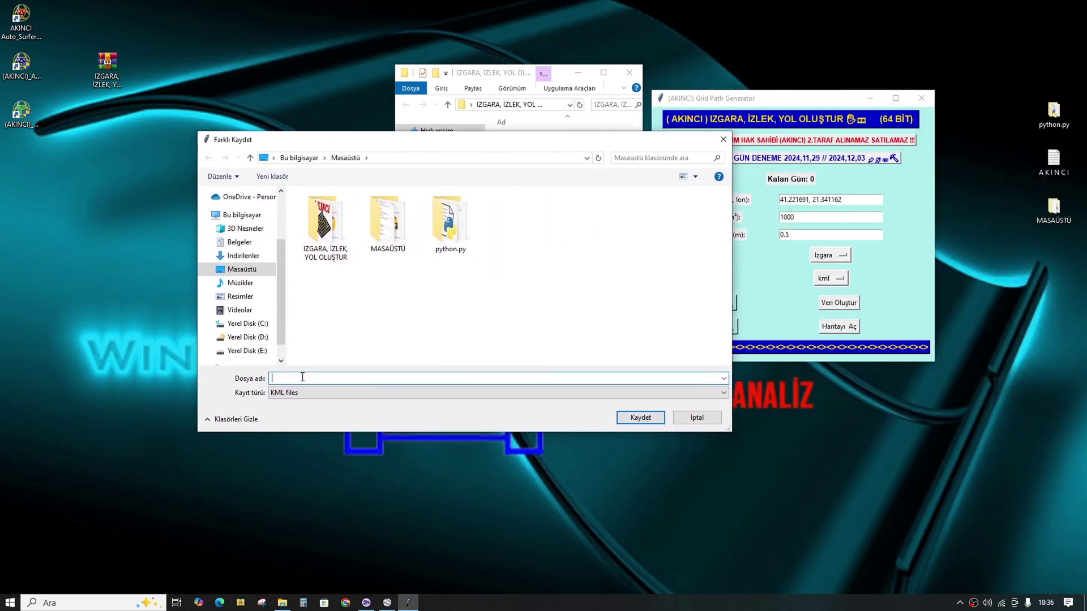
type("k1000-05")
left_click(642, 417)
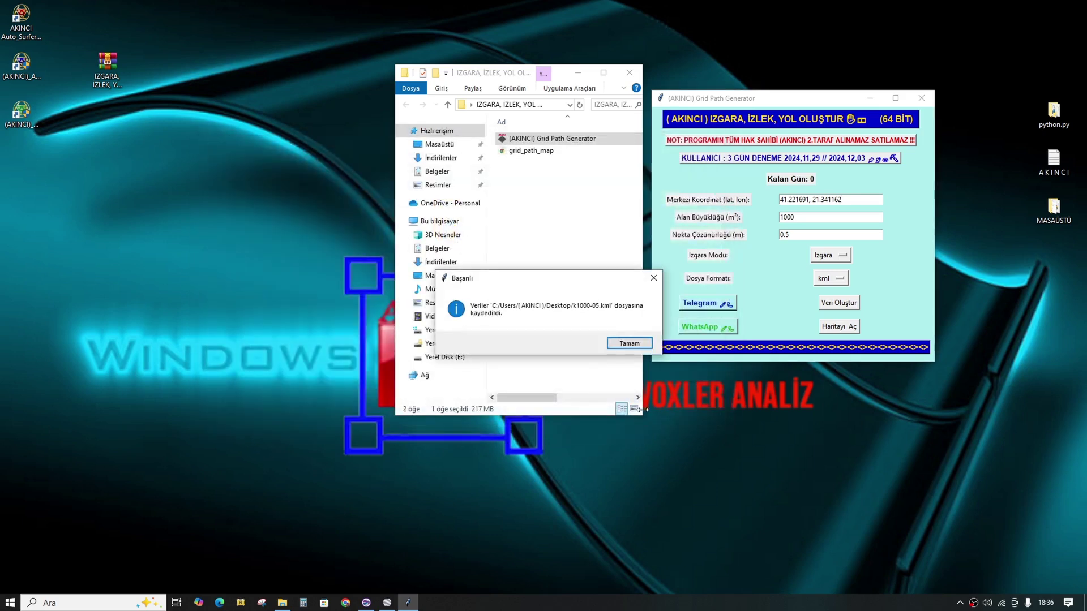
left_click(630, 343)
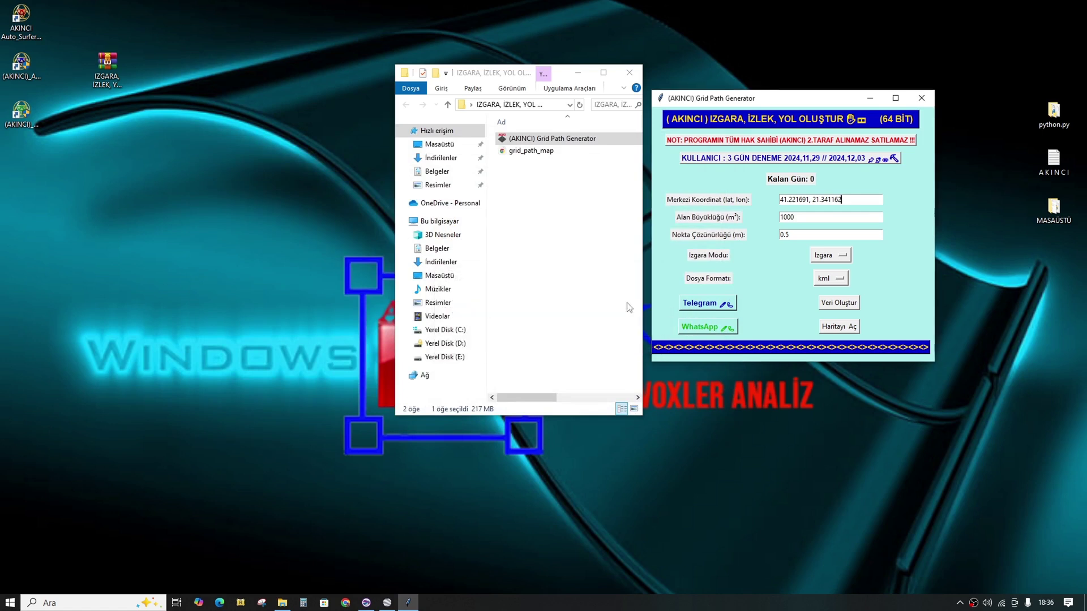
Step: Copy the k1000-05 file name from the desktop and set the output format back to txt
right_click(5, 159)
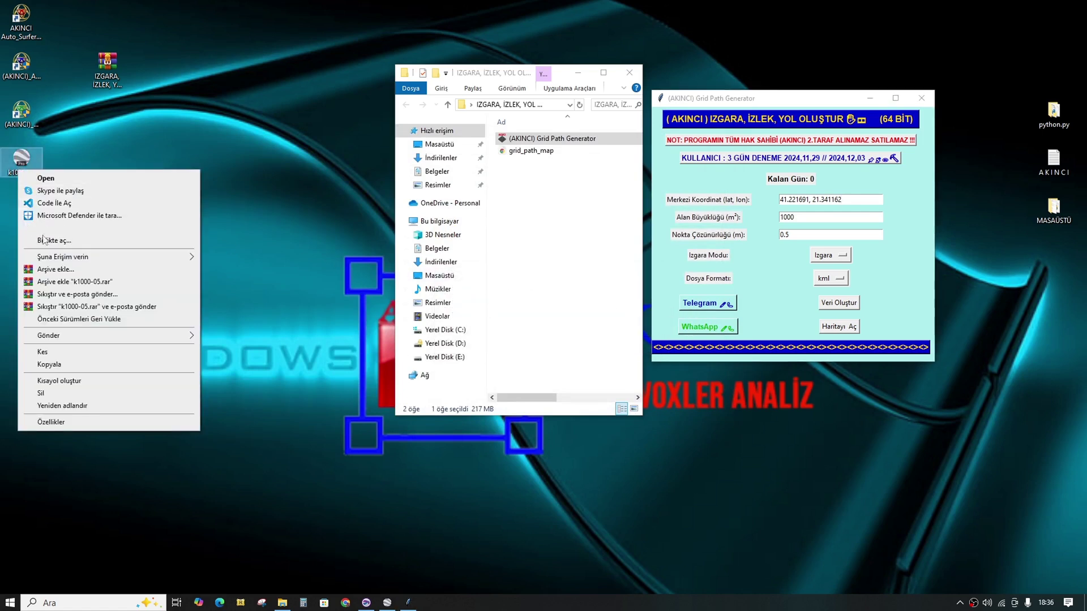
left_click(80, 405)
key("ctrl+c")
right_click(17, 171)
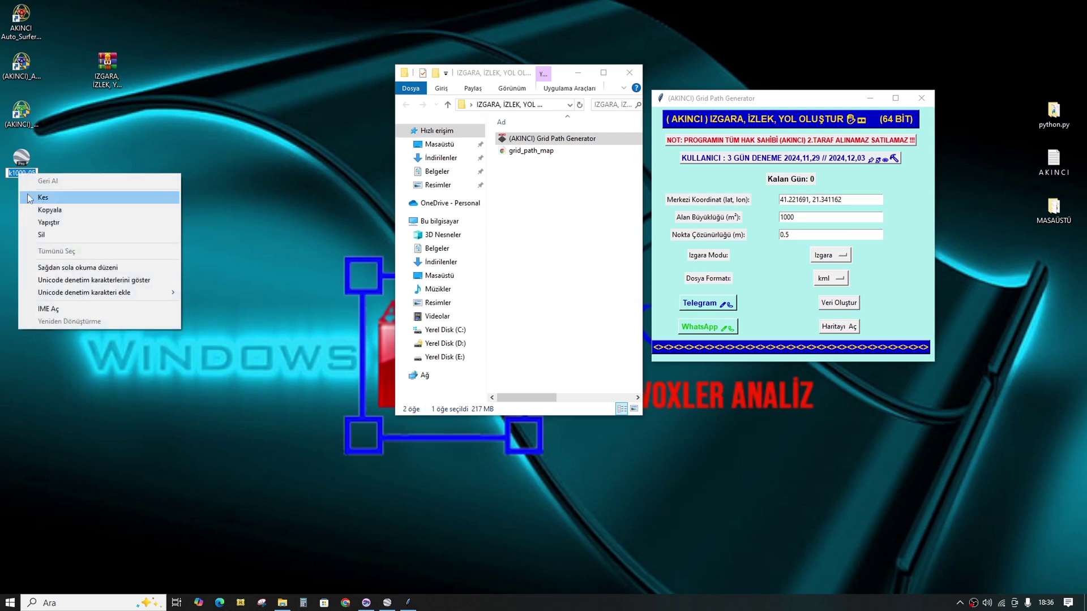
left_click(53, 212)
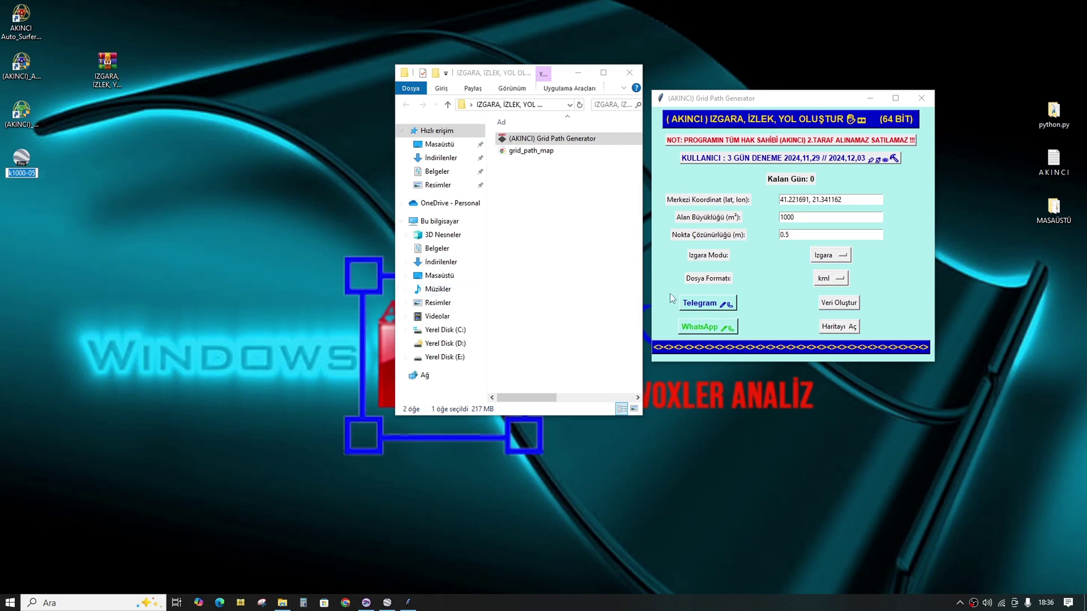
left_click(842, 280)
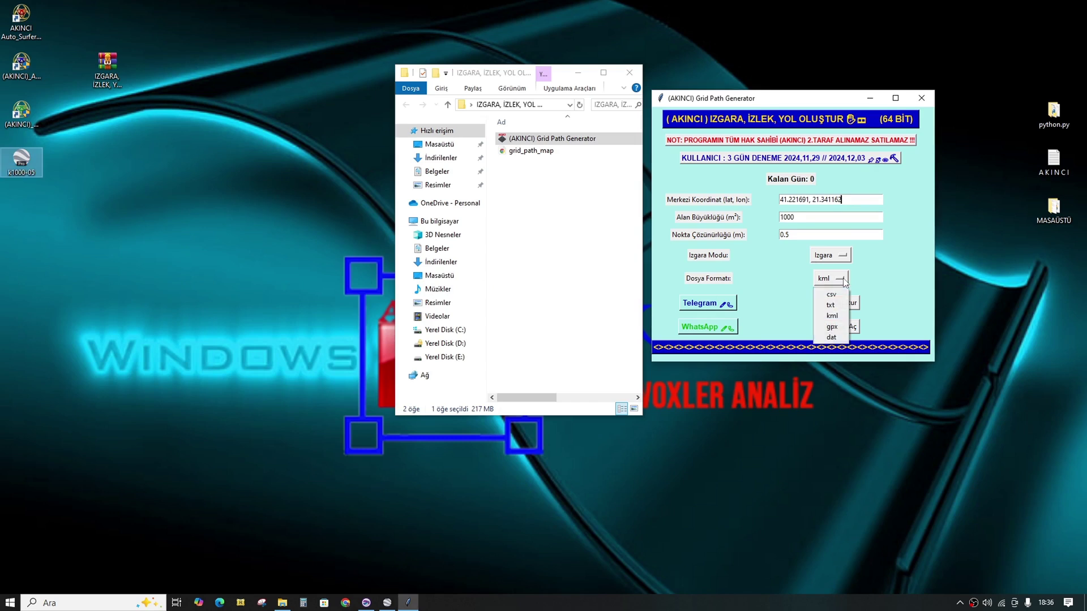
left_click(831, 305)
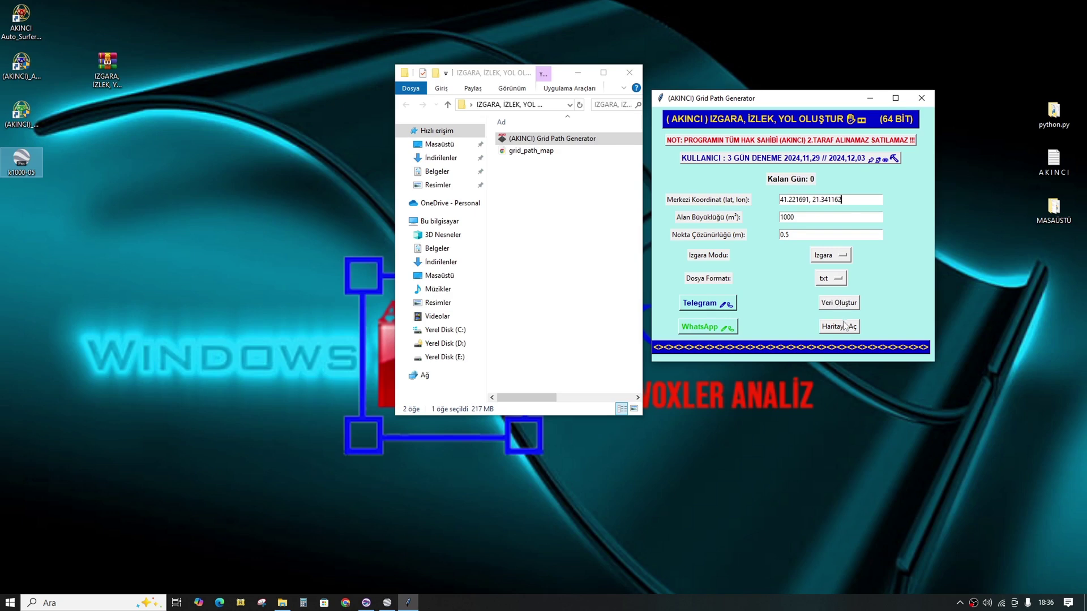
Step: Open the grid map in Chrome, zoom into the blue grid square, then minimize the browser
left_click(843, 327)
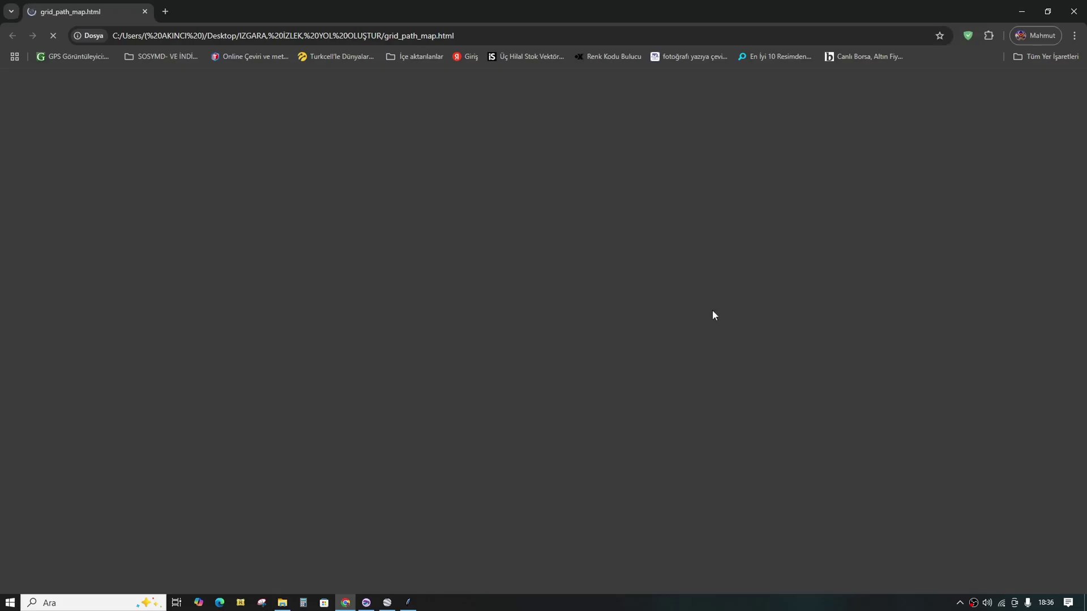
scroll(552, 346, "up", 3)
scroll(533, 347, "up", 1)
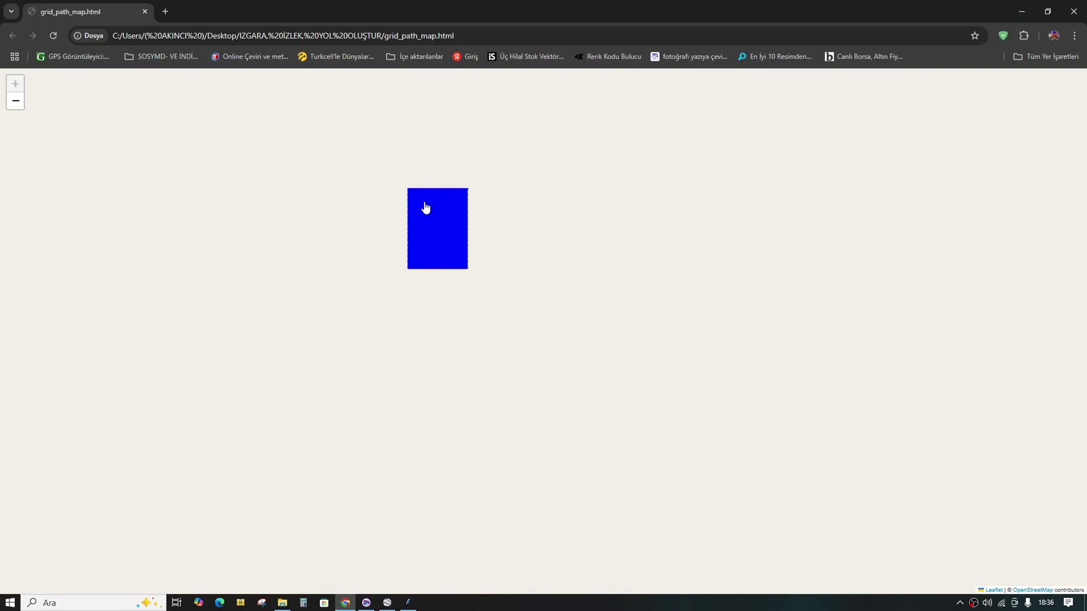
left_click(1020, 14)
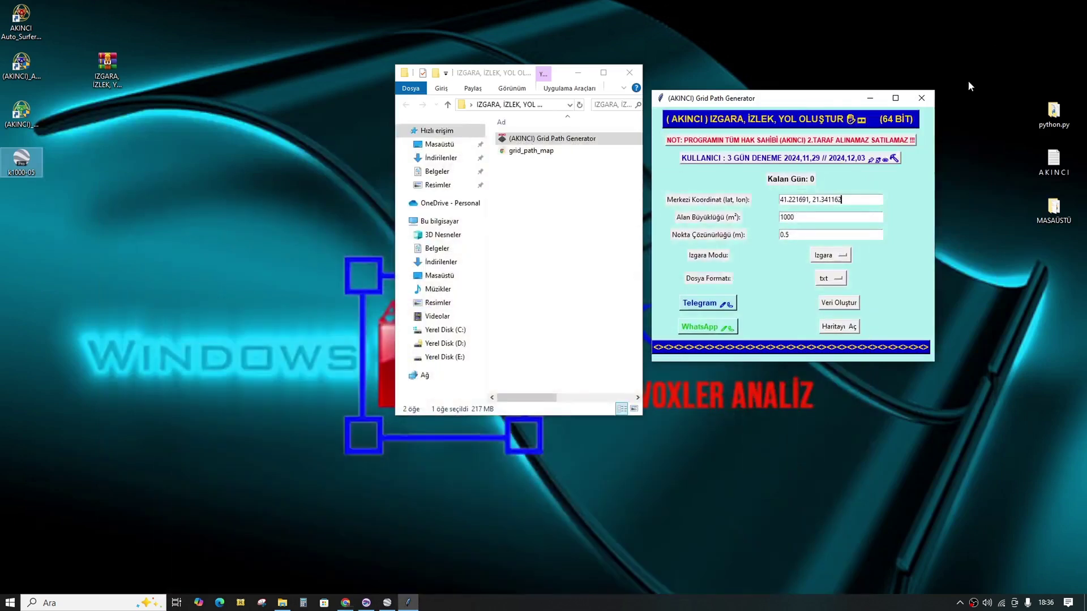
Step: Switch the grid mode to Nokta and generate the point data
left_click(843, 257)
left_click(833, 283)
left_click(841, 309)
left_click(840, 303)
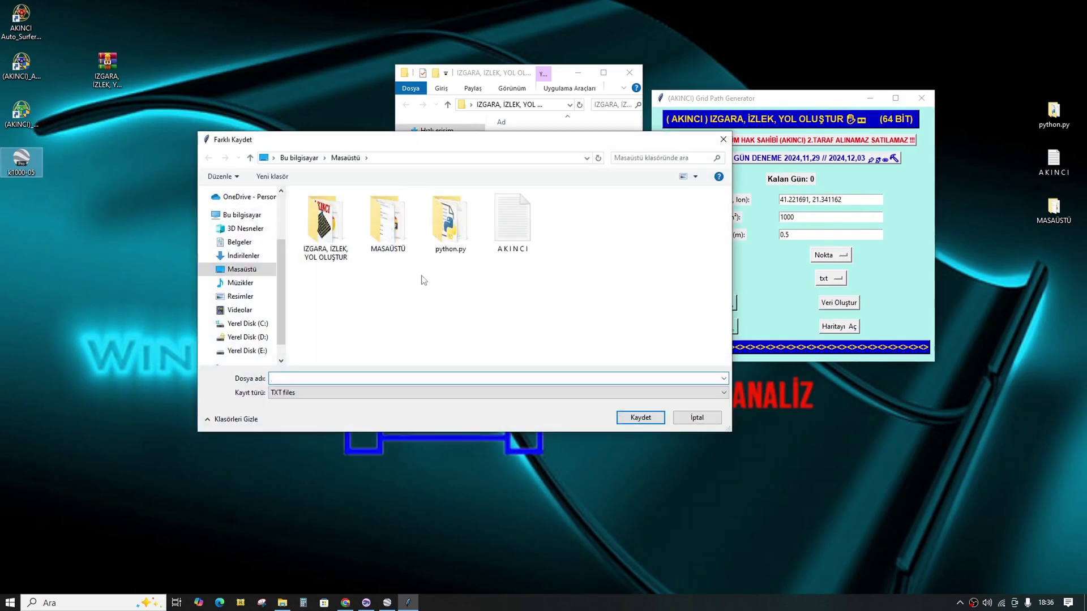
Step: Save the point data to the desktop as the text file t1000-05
right_click(339, 379)
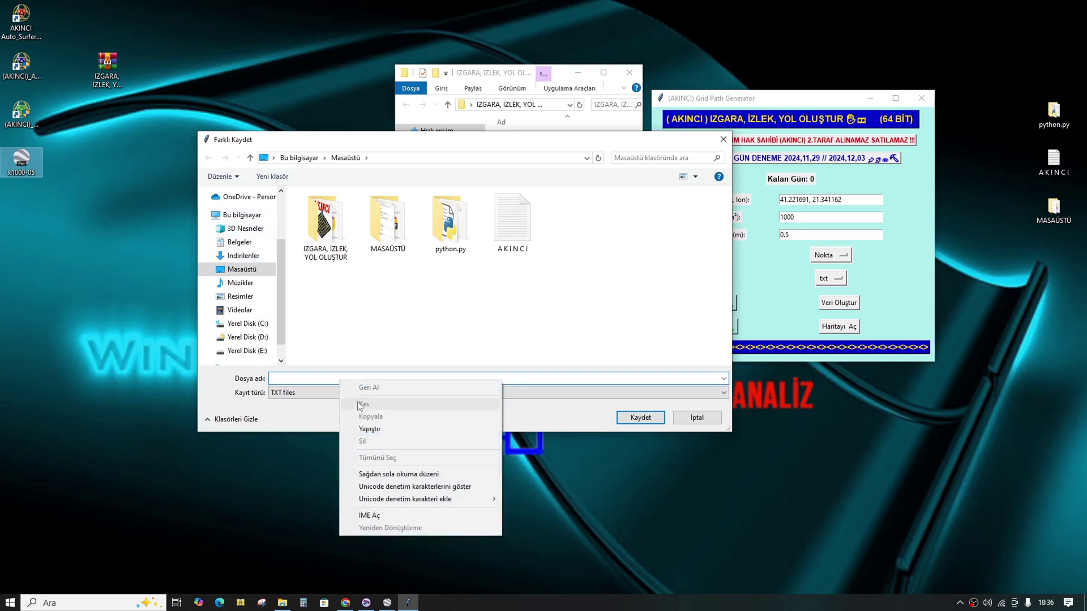
left_click(369, 429)
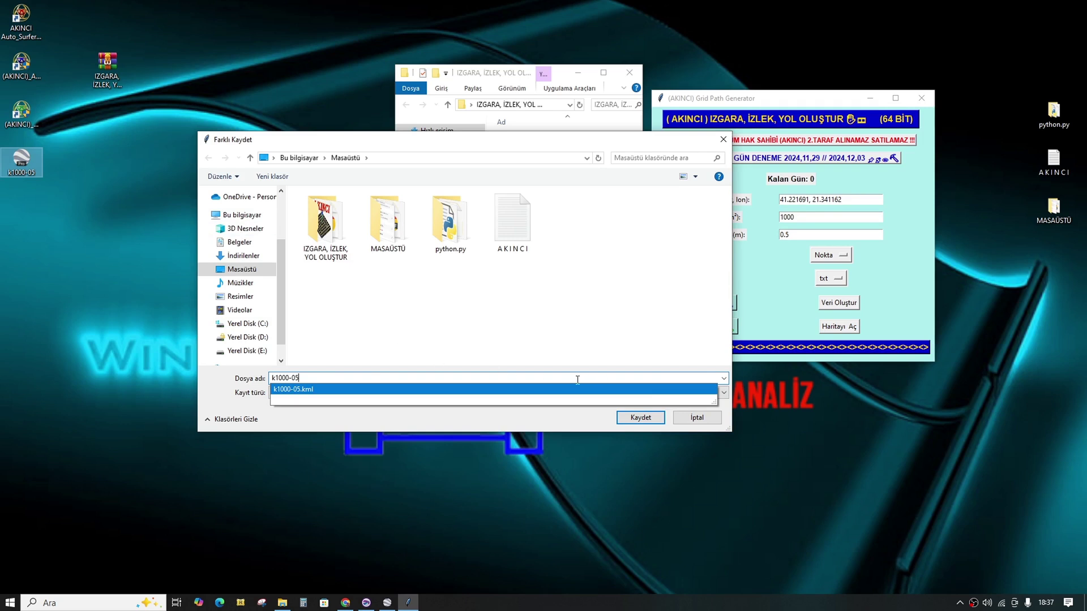
left_click(275, 379)
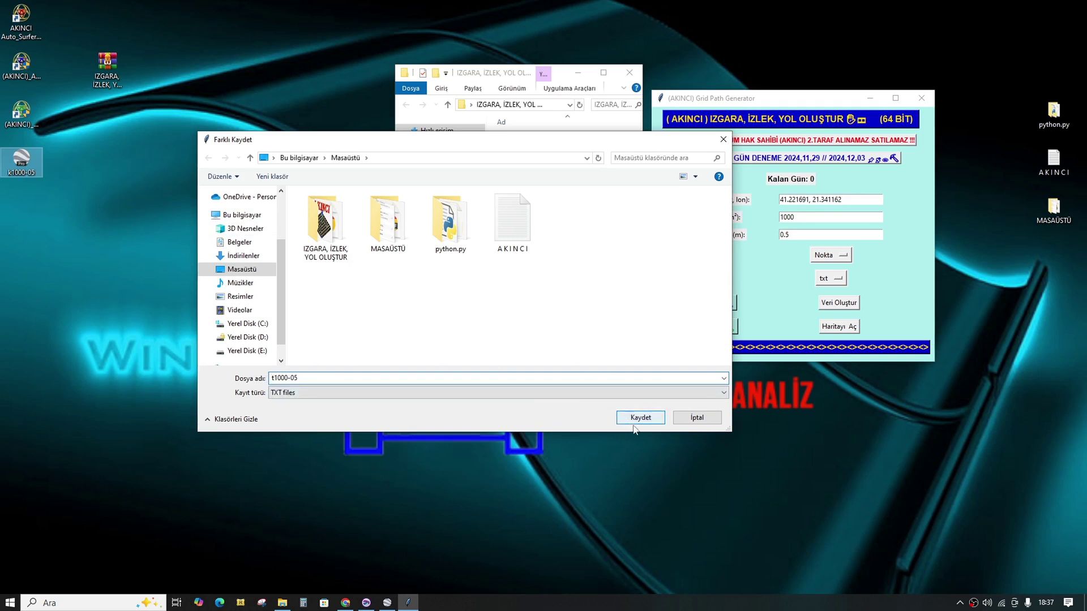
left_click(650, 420)
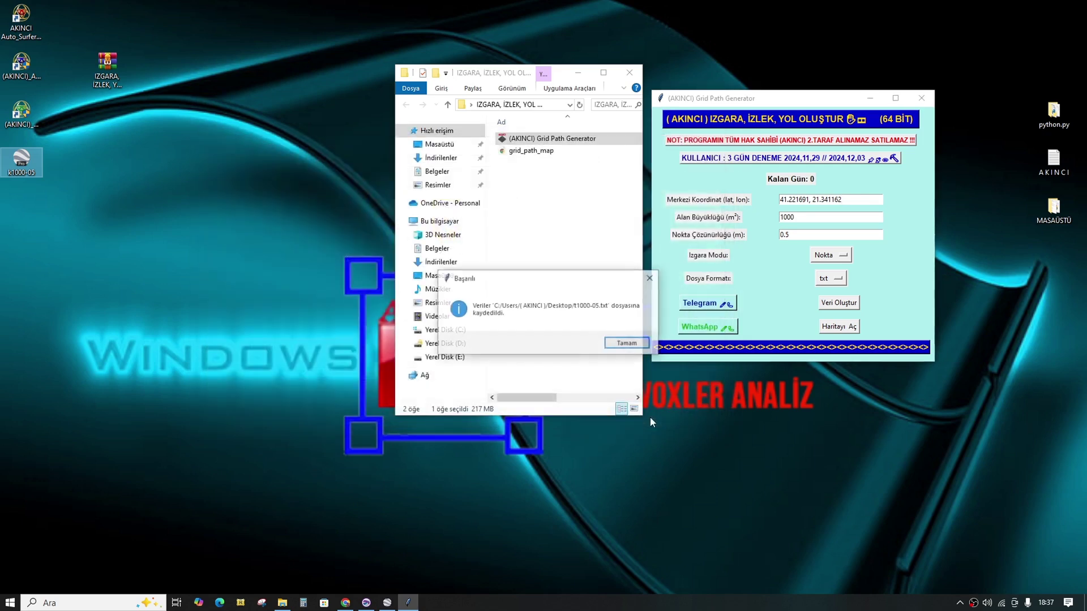
left_click(631, 345)
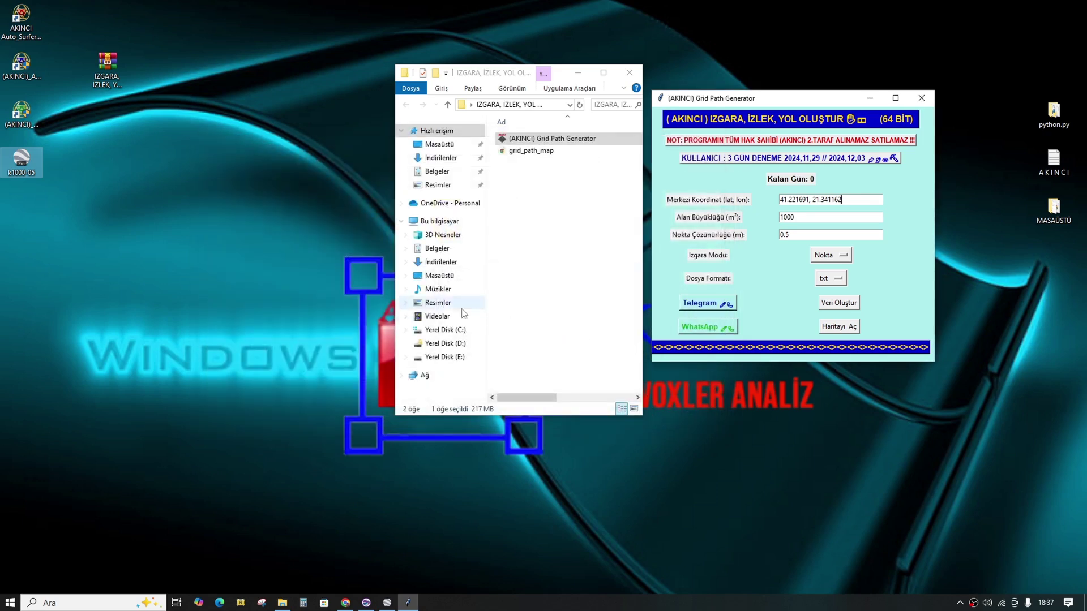
Step: Arrange the t1000-05 and k1000-05 desktop icons side by side
left_click(83, 223)
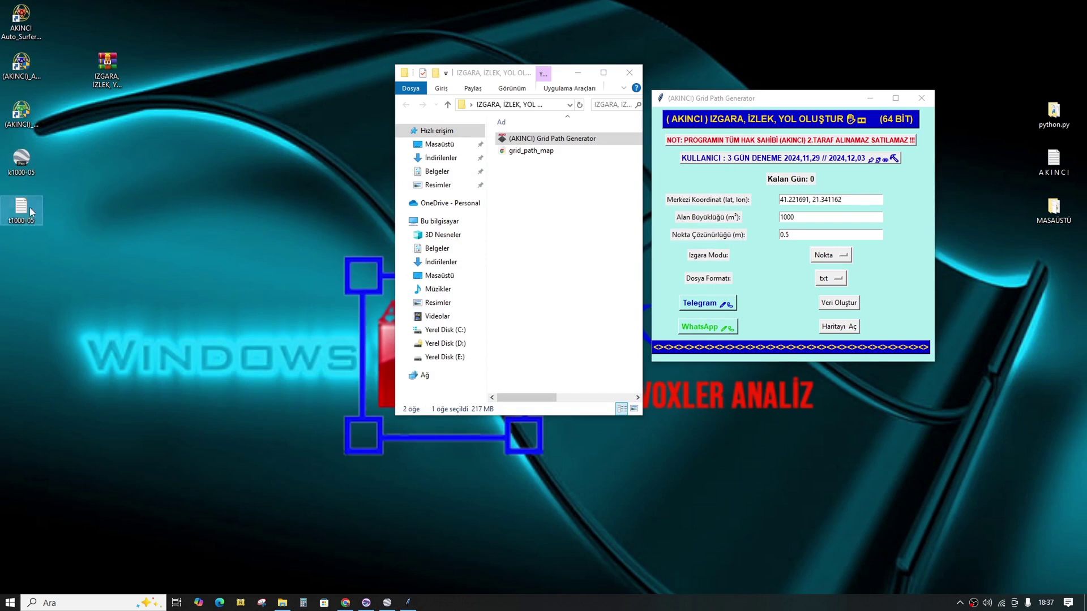
left_click_drag(29, 207, 159, 165)
left_click(31, 164)
left_click_drag(31, 164, 194, 170)
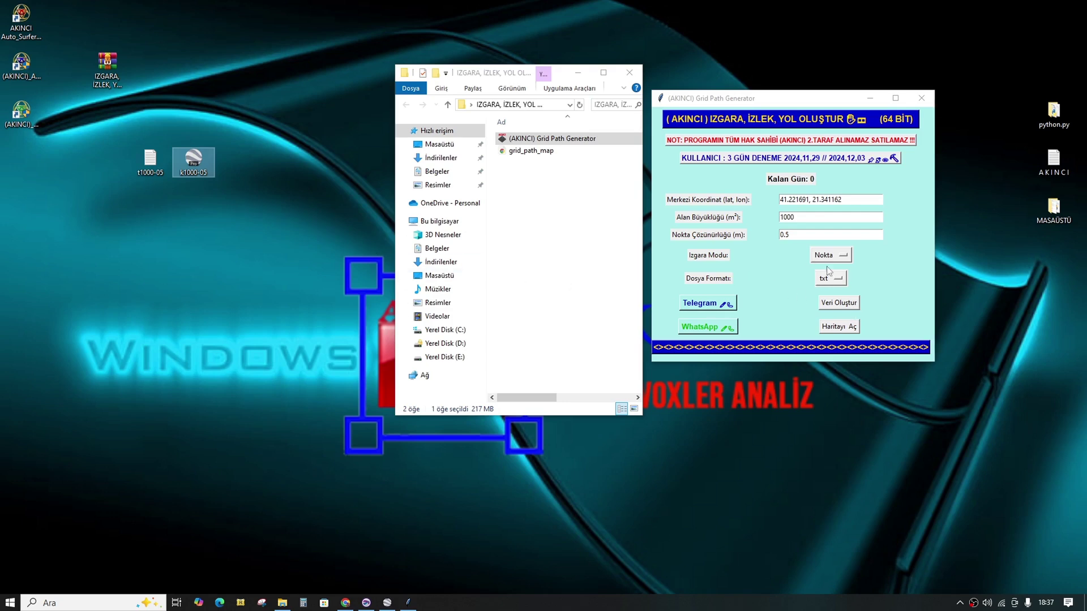
Step: Open the generated grid on the web map and zoom into the area
left_click(844, 328)
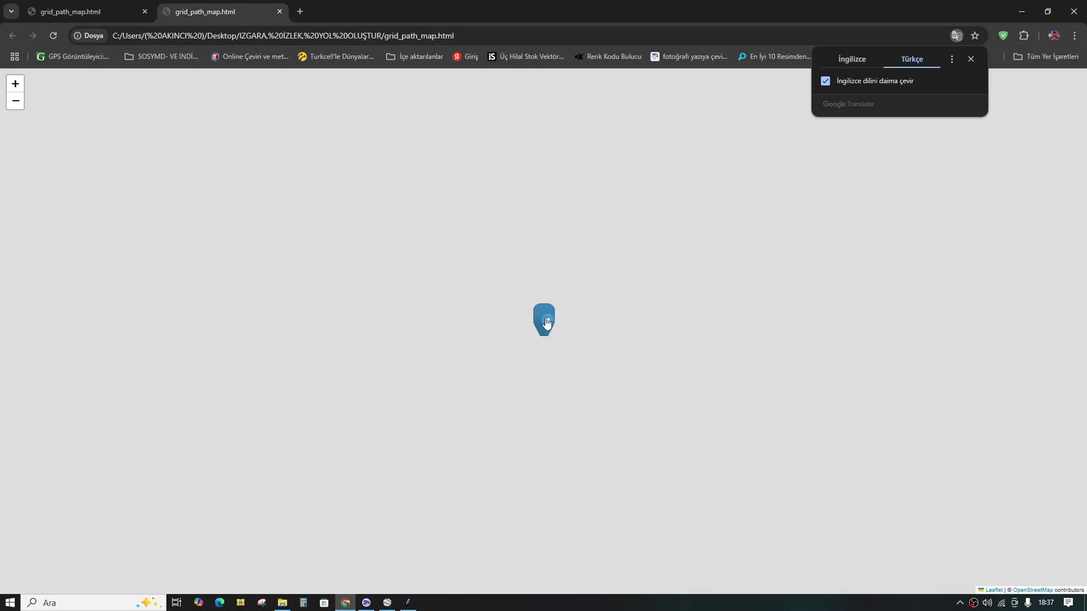
scroll(548, 323, "up", 3)
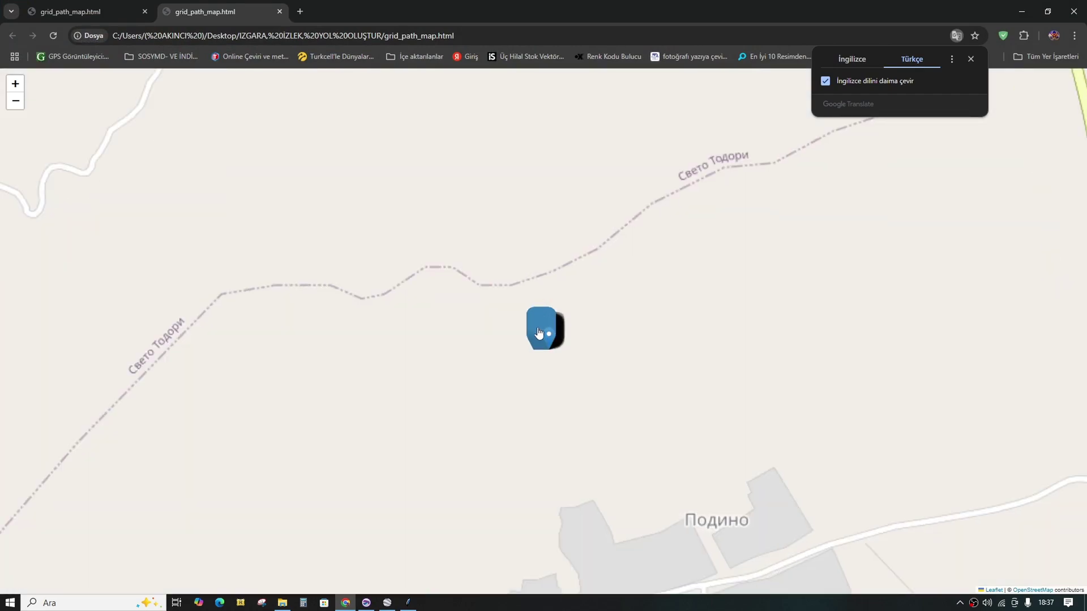
scroll(546, 329, "up", 3)
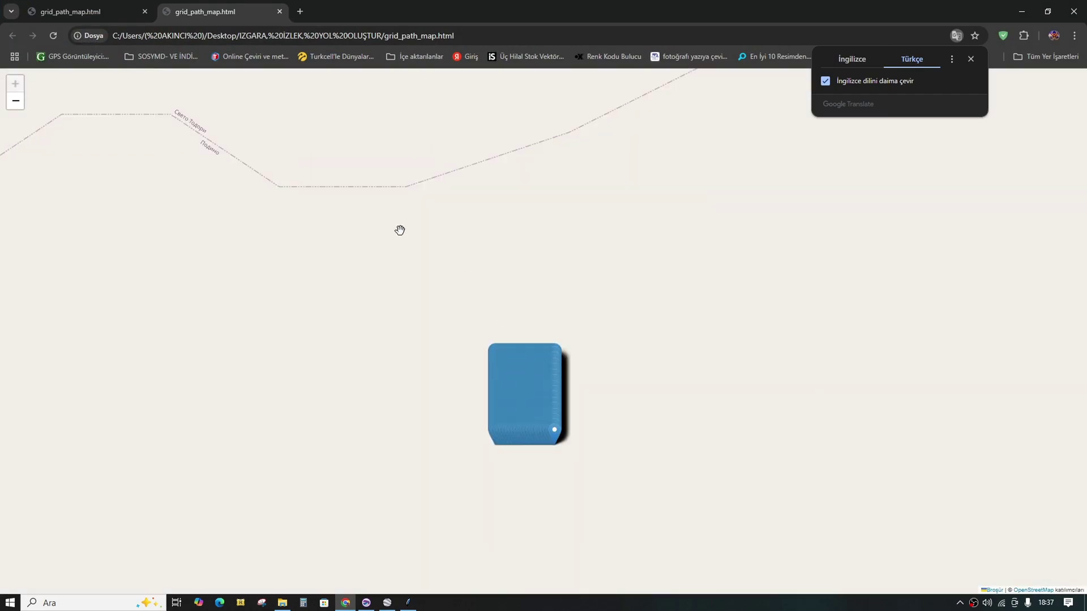
left_click(408, 602)
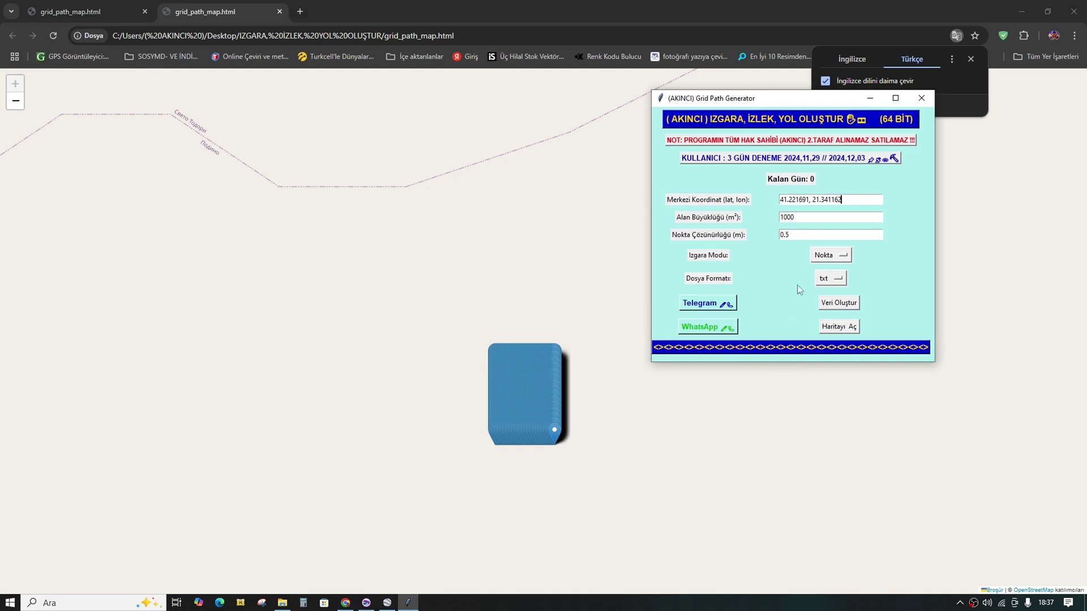
Step: Set the grid mode to Izgara, compare the two map tabs, then minimize Chrome
left_click(824, 256)
left_click(831, 271)
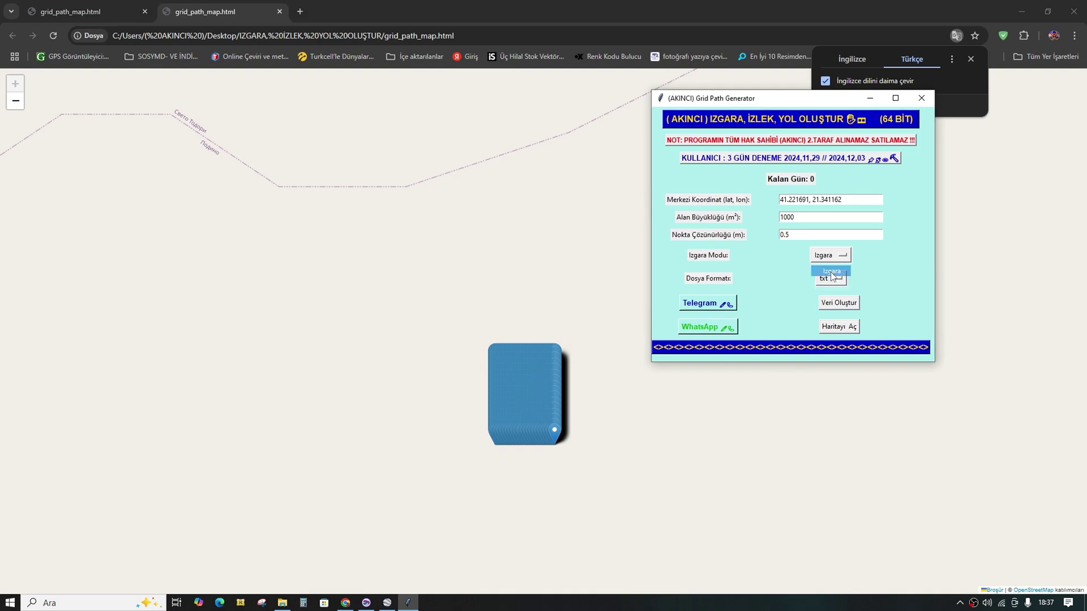
left_click(89, 12)
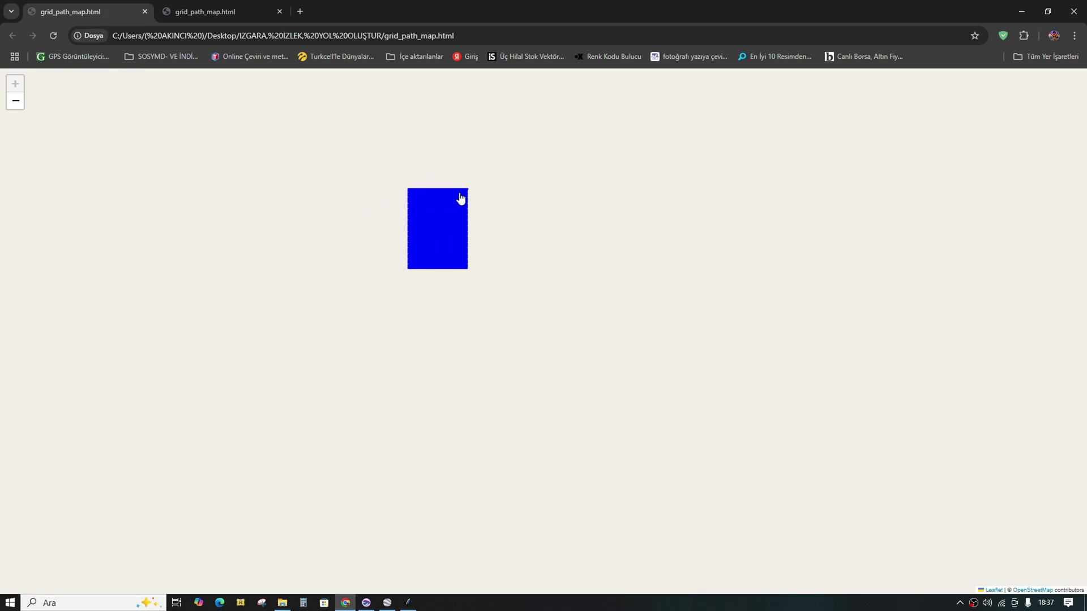
left_click(230, 11)
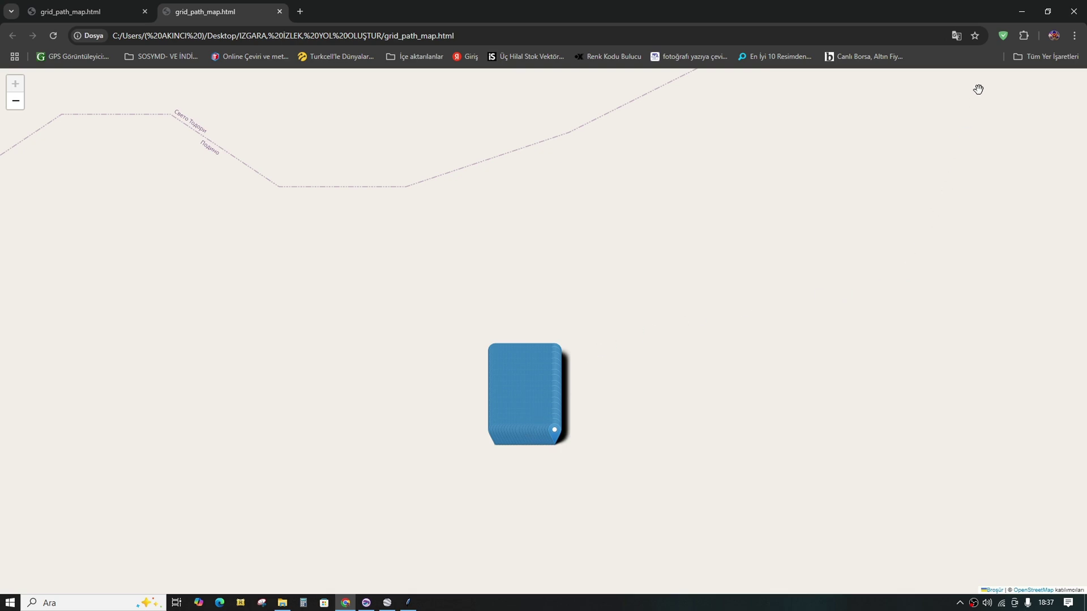
left_click(1022, 11)
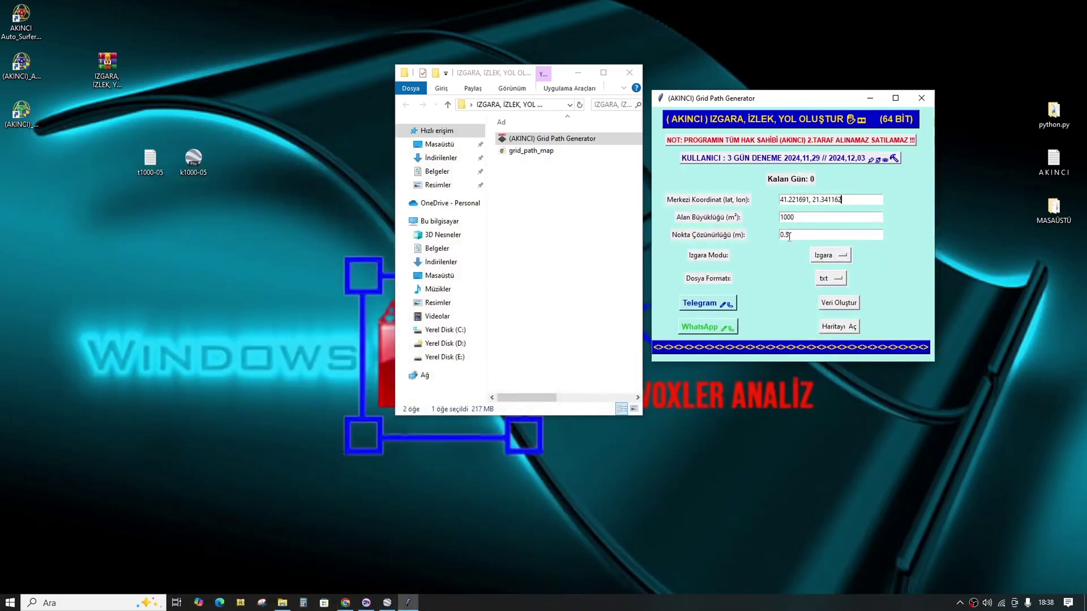
Step: Close the t001, t005 and t05 worksheets in Surfer
left_click(367, 603)
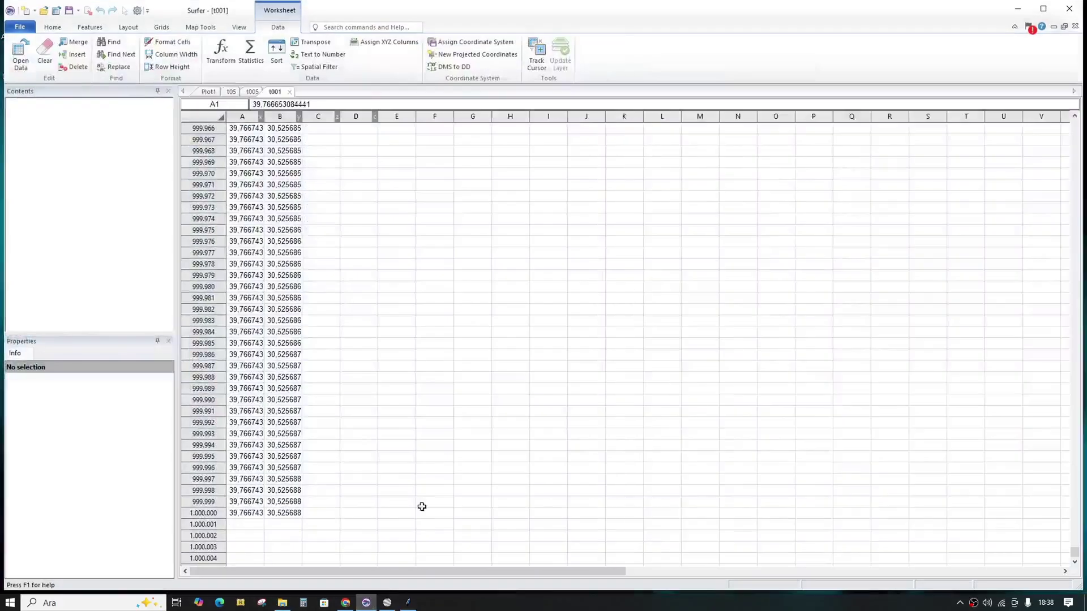
left_click(289, 92)
left_click(266, 92)
left_click(243, 92)
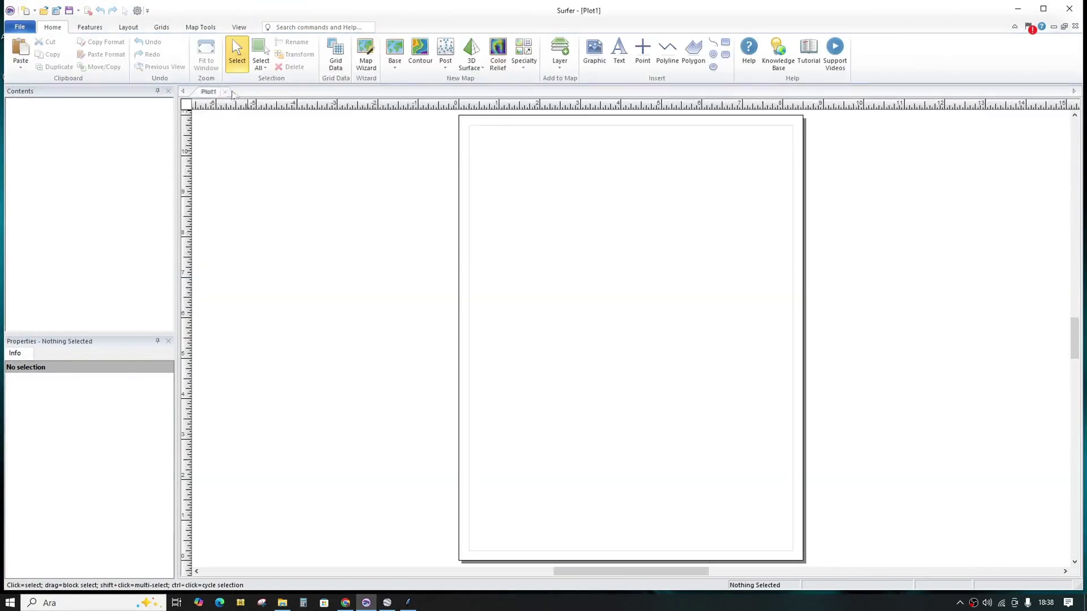
Step: Load t1000-05, scroll to its last row to confirm 4,096 coordinates, then minimize Surfer
left_click(56, 10)
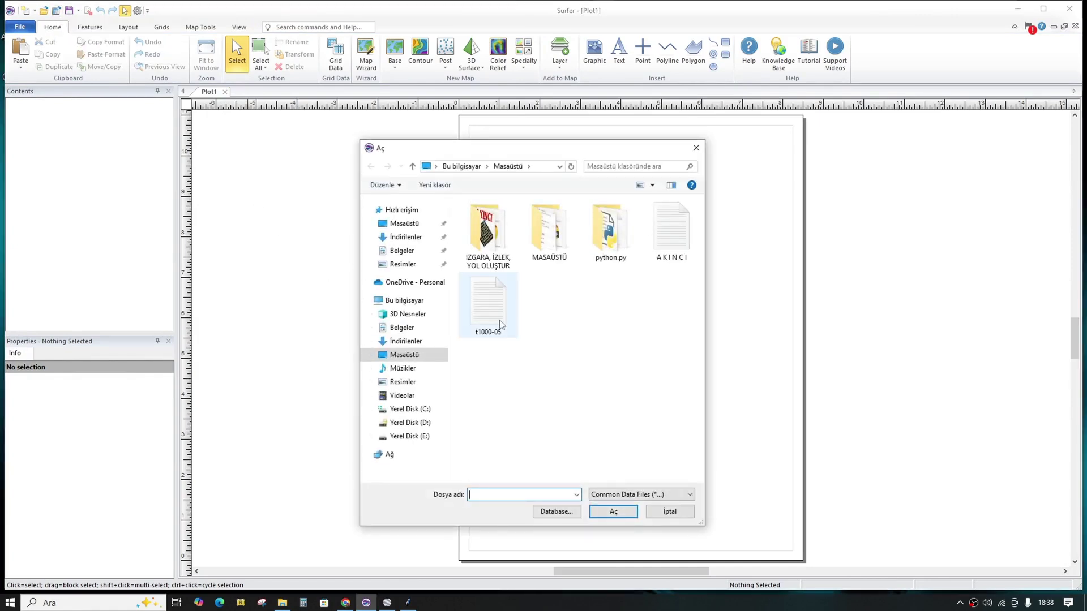
left_click(484, 314)
left_click(617, 513)
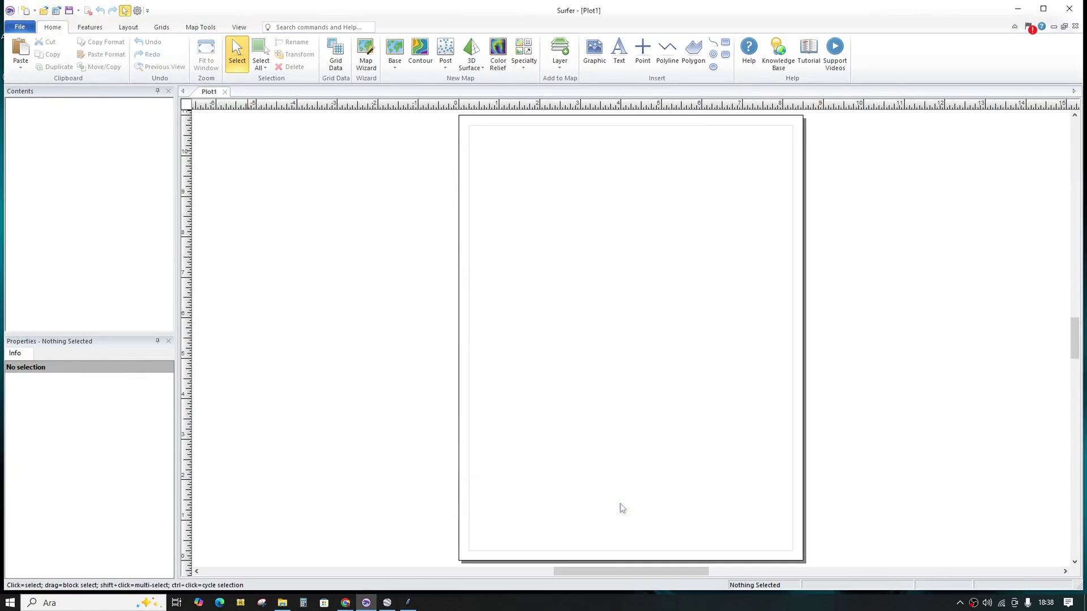
left_click(668, 185)
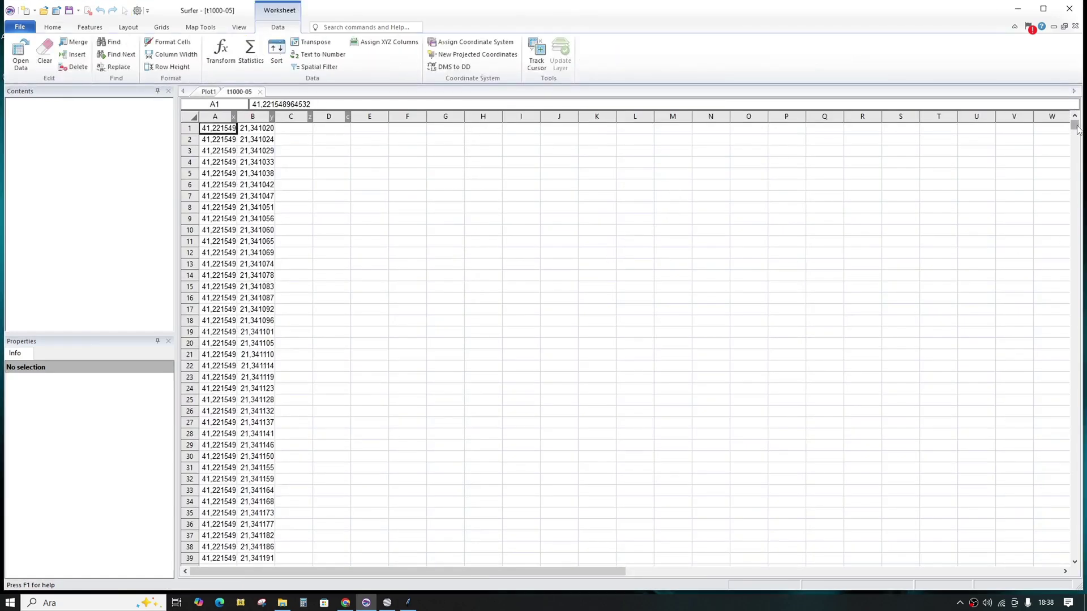
left_click_drag(1075, 126, 1047, 564)
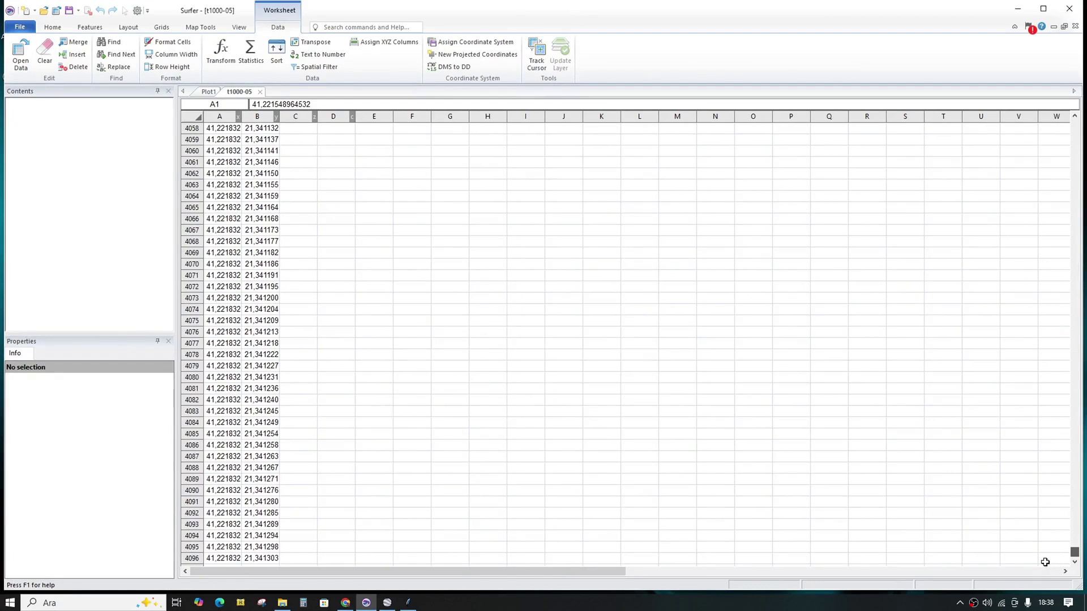
scroll(371, 484, "down", 1)
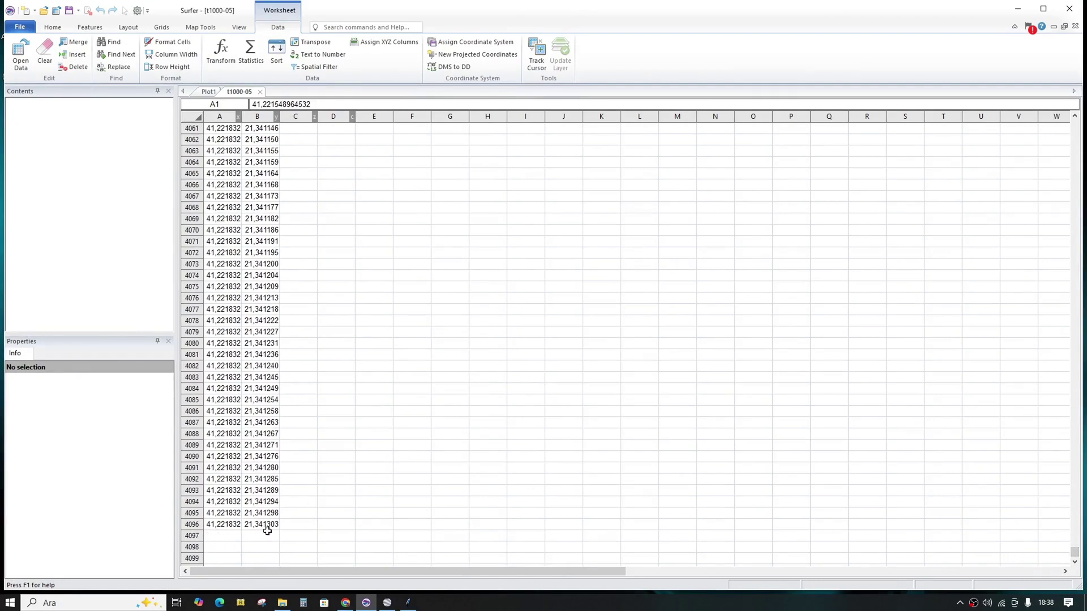
left_click(1017, 14)
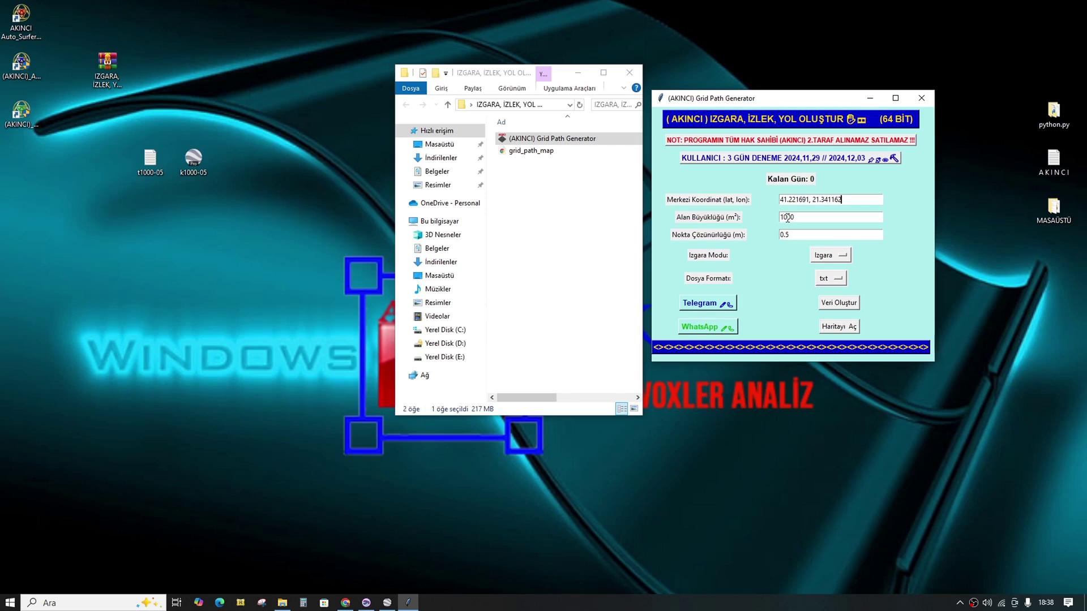
Step: Set the area to 100 m² in Nokta mode and delete the old t1000-05 and k1000-05 files
left_click(787, 217)
left_click_drag(250, 168, 161, 165)
right_click(160, 165)
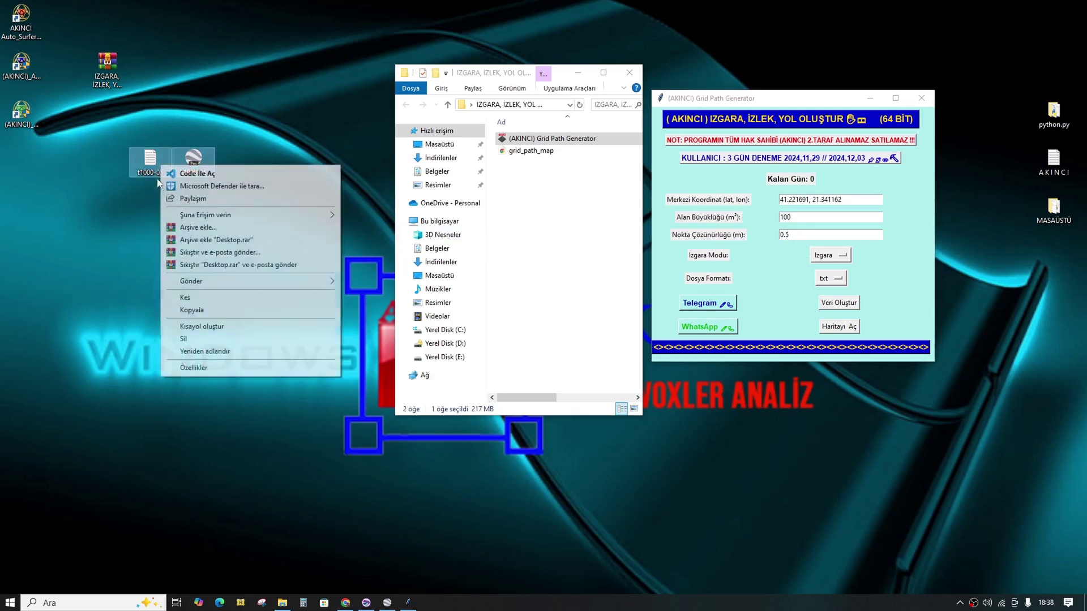
left_click(187, 339)
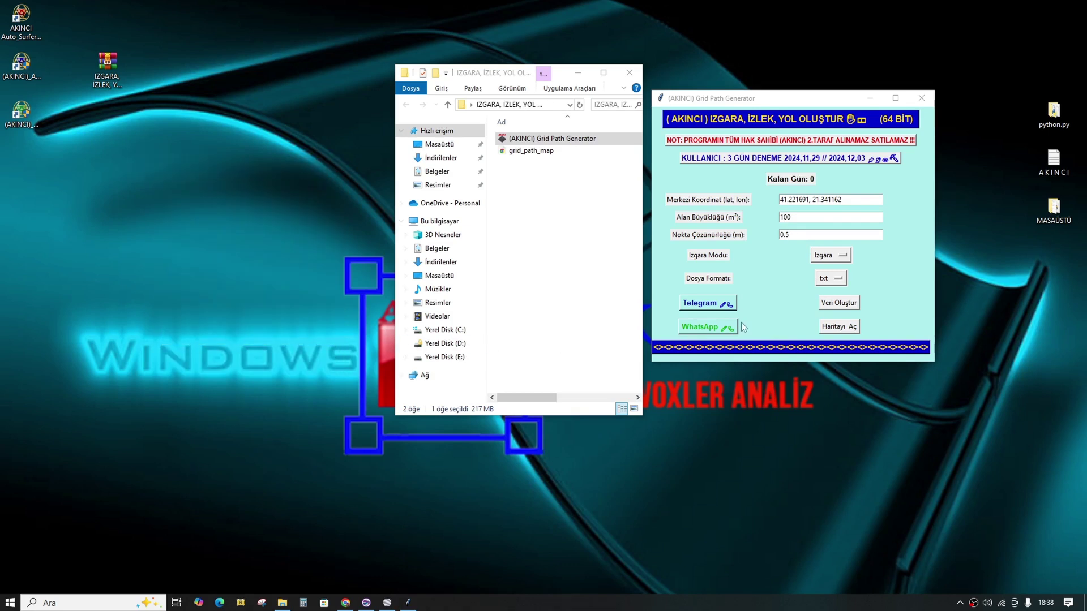
left_click(832, 256)
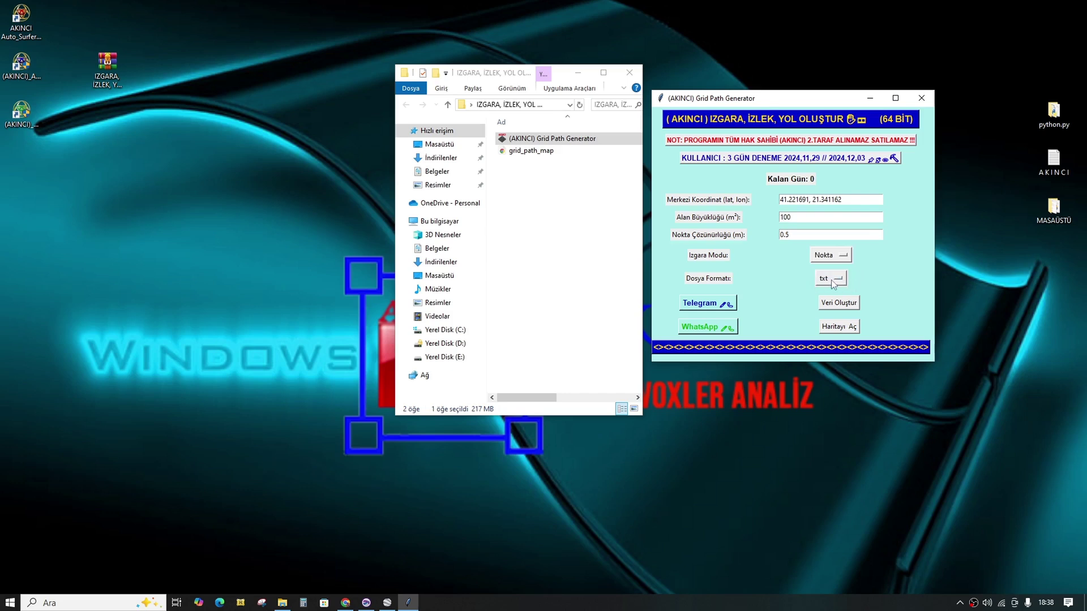
Step: Generate the point grid in txt format and save it as t05.txt
left_click(831, 283)
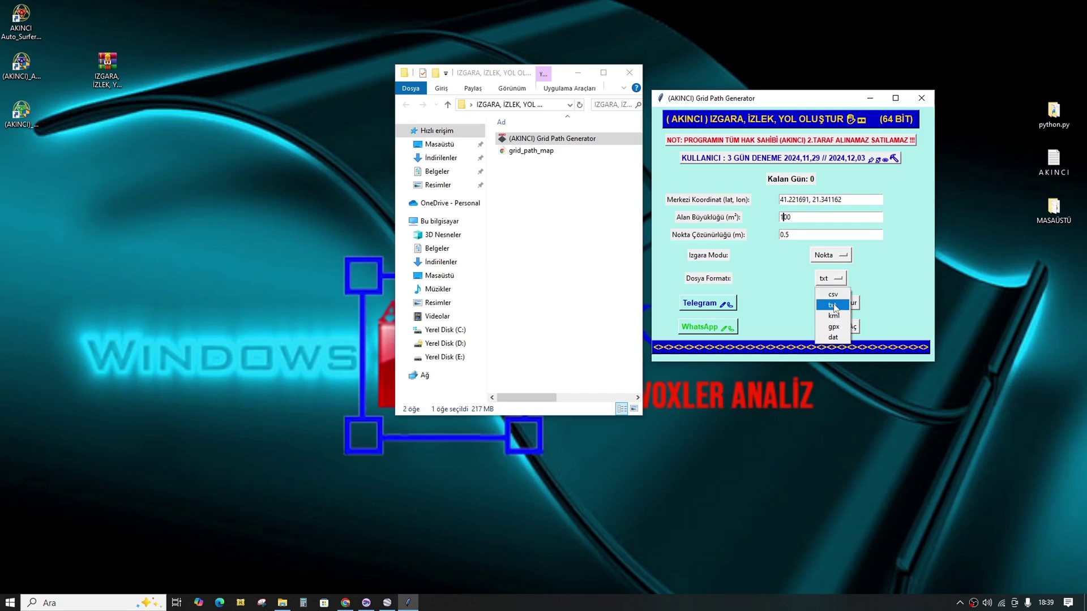
left_click(833, 306)
left_click(840, 306)
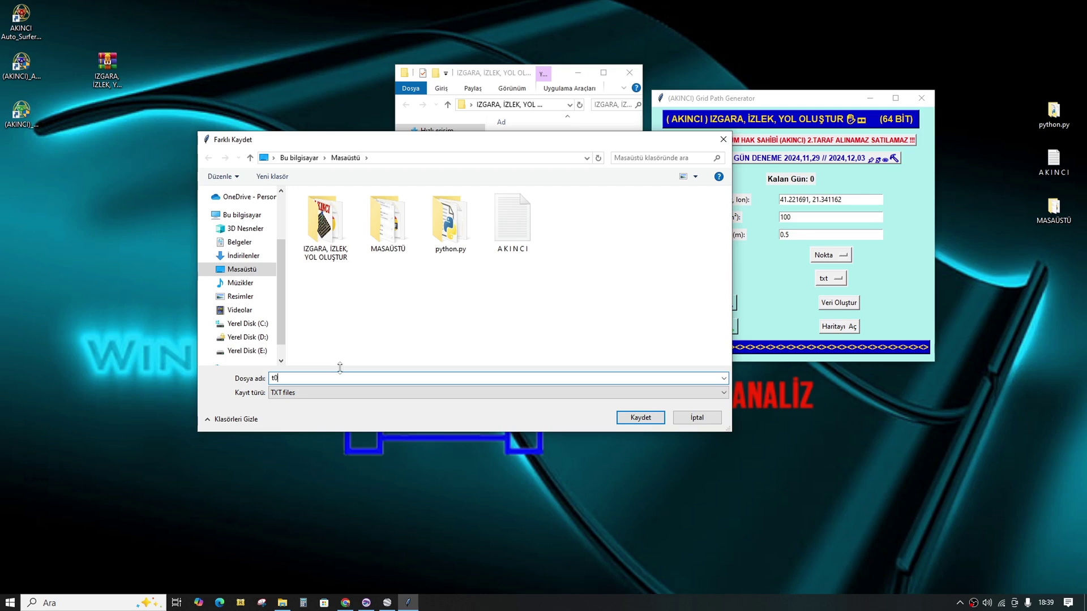
left_click(628, 419)
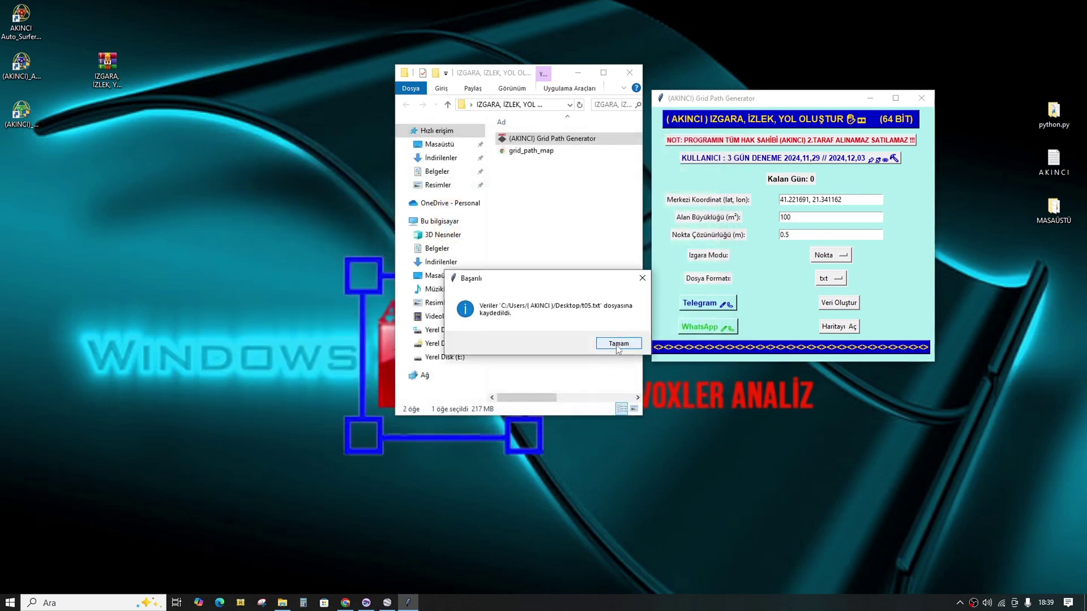
left_click(618, 346)
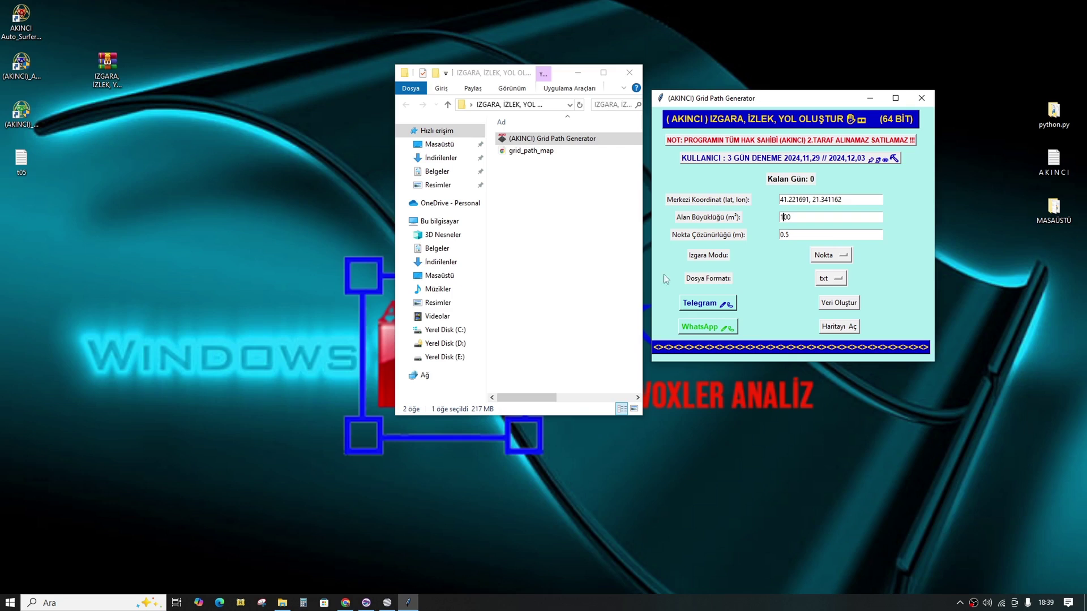
Step: Generate the grid as kml, save it as k05.kml, and open it in Google Earth Pro
left_click(831, 278)
left_click(840, 318)
left_click(832, 306)
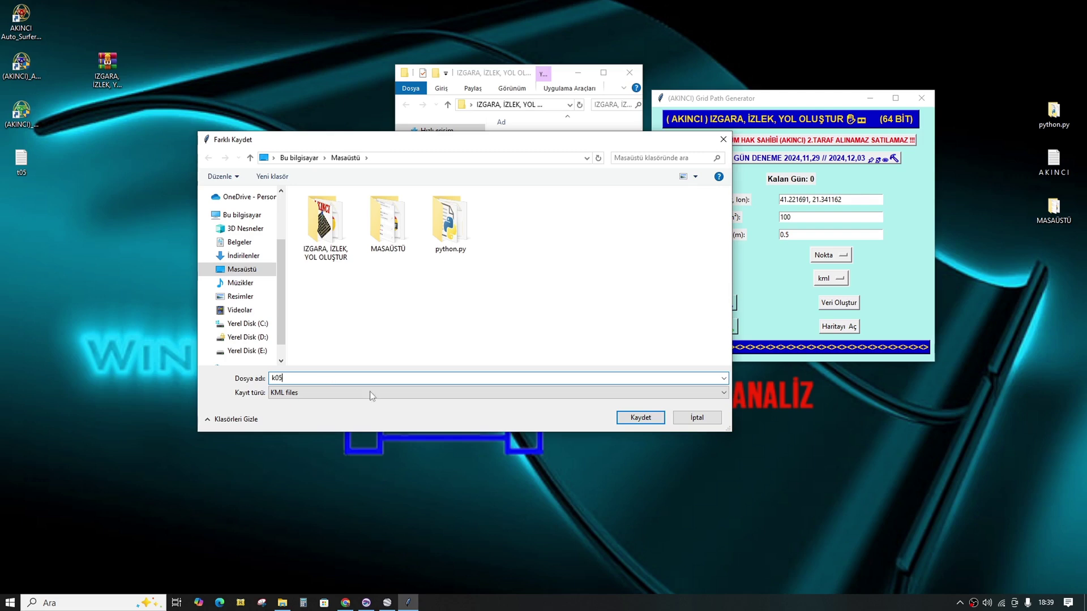
type("k05")
left_click(643, 419)
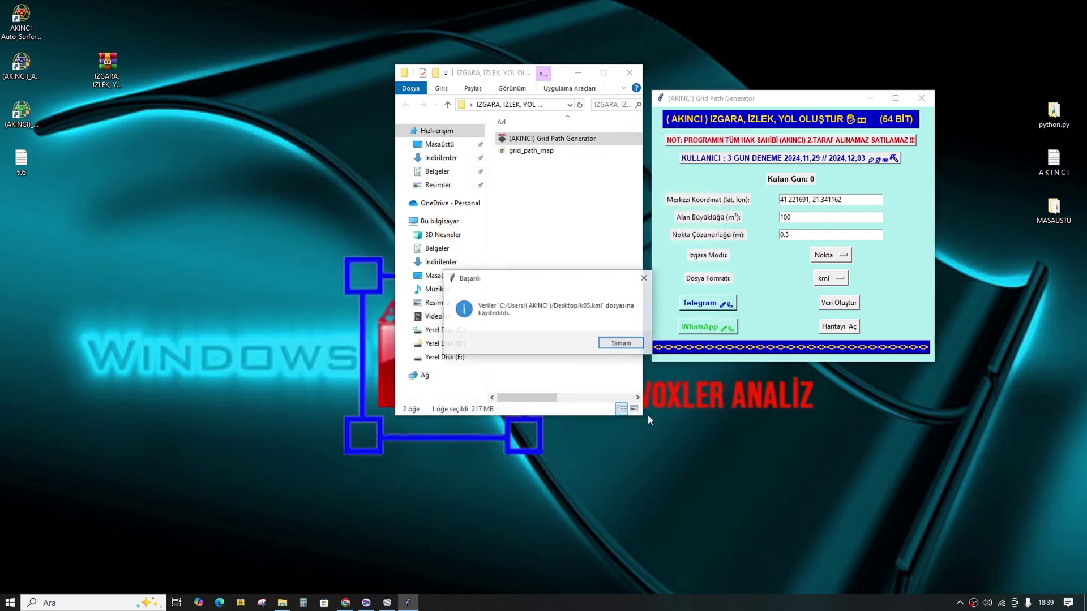
left_click(606, 343)
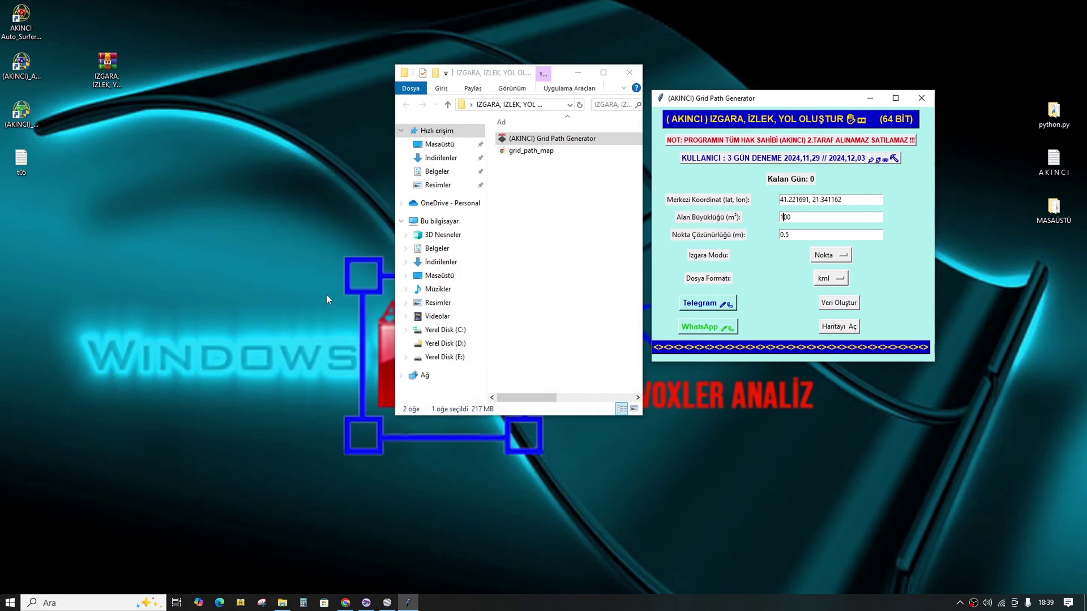
double_click(21, 209)
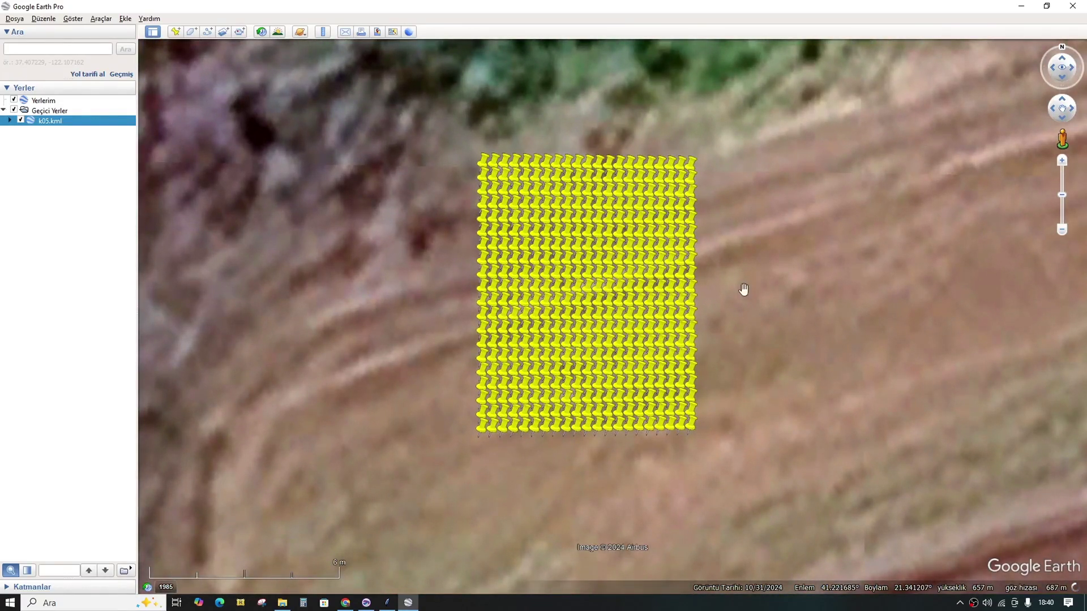
Step: Minimize Google Earth Pro after viewing the k05 yellow pin grid
left_click(1022, 6)
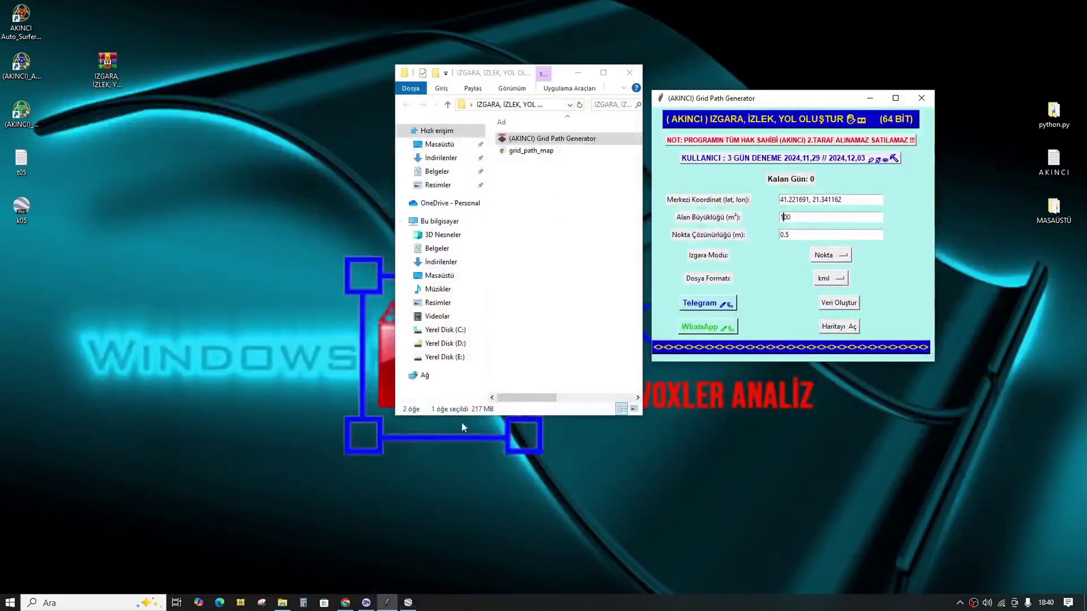
Step: Return to the desktop and move the k05 file beside t05
left_click(366, 602)
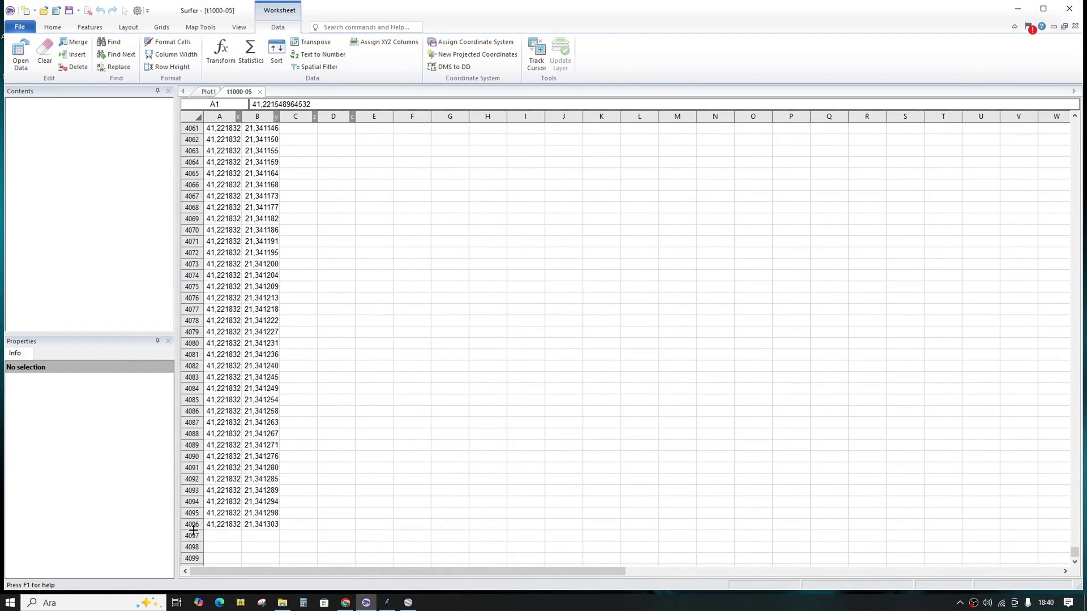
left_click(1017, 9)
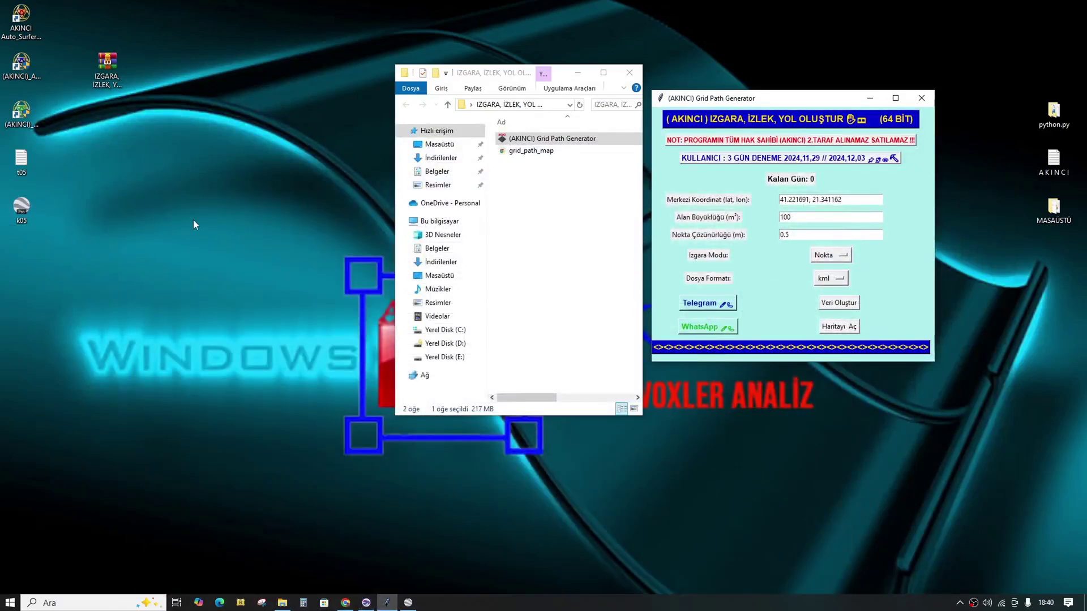
left_click_drag(22, 207, 65, 161)
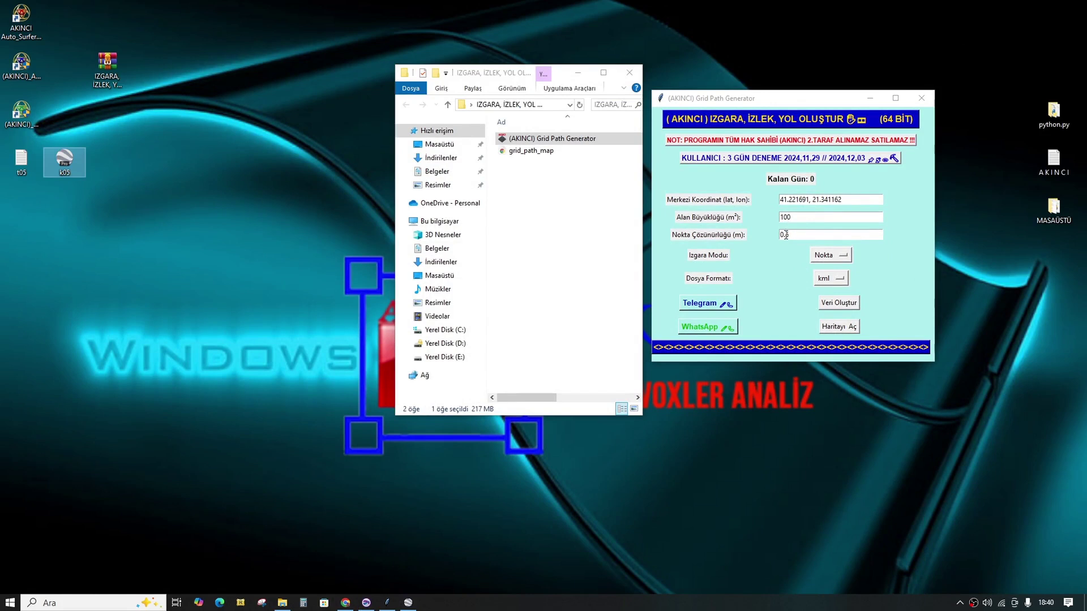
Step: Set point resolution to 0.1 with txt output and save the grid as t01
left_click(786, 234)
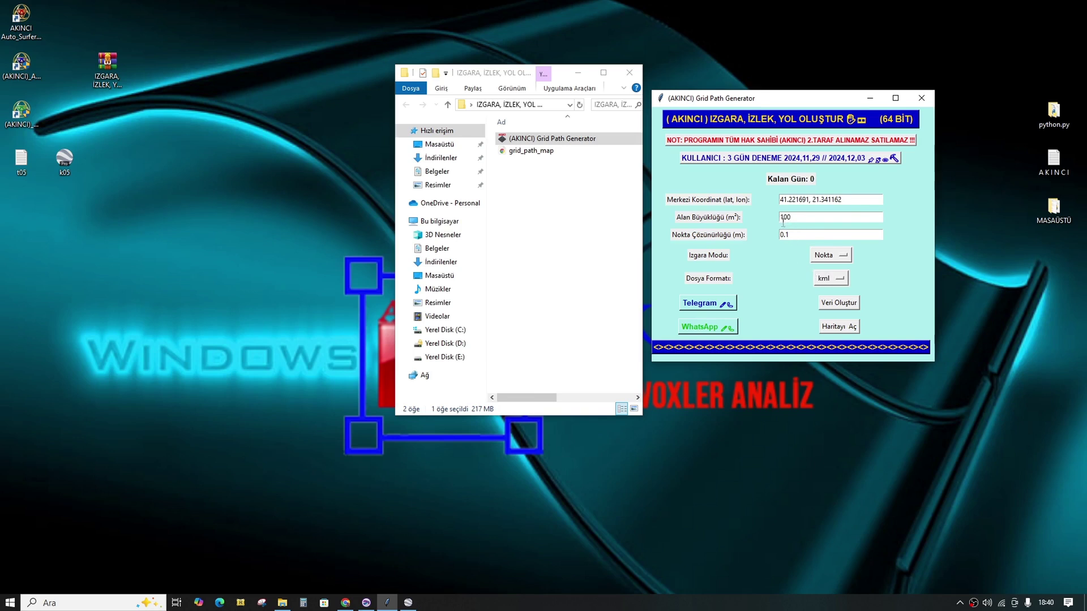
left_click(839, 277)
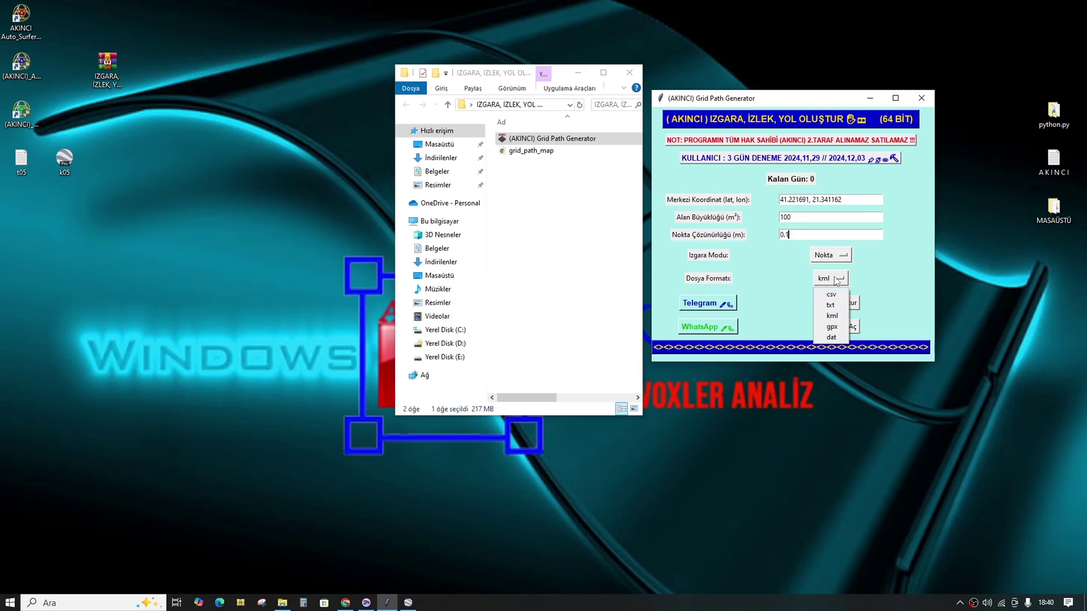
left_click(831, 307)
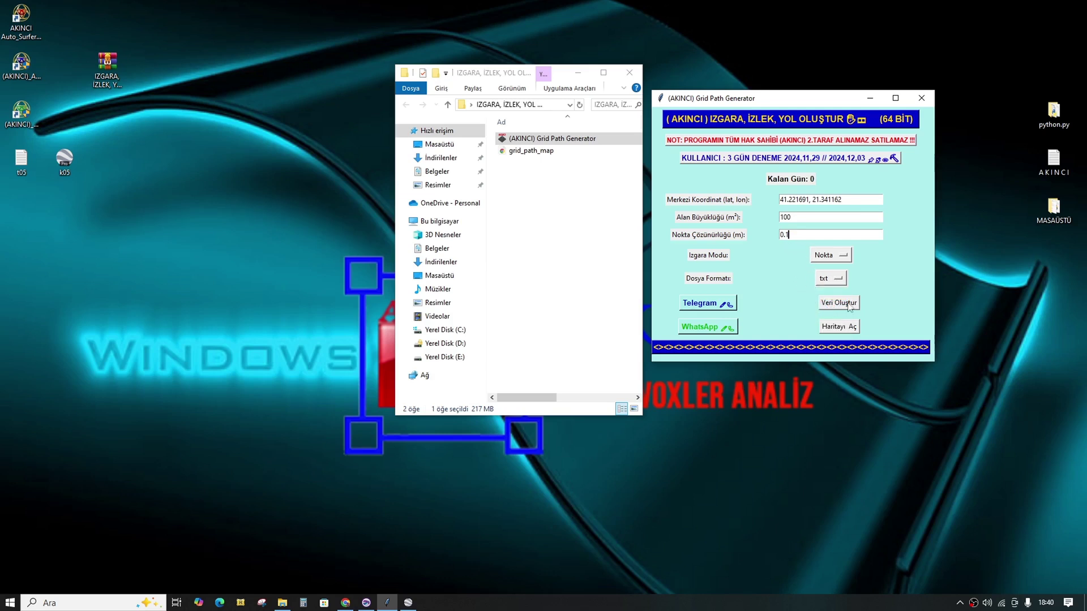
left_click(844, 307)
left_click(828, 300)
type("t0")
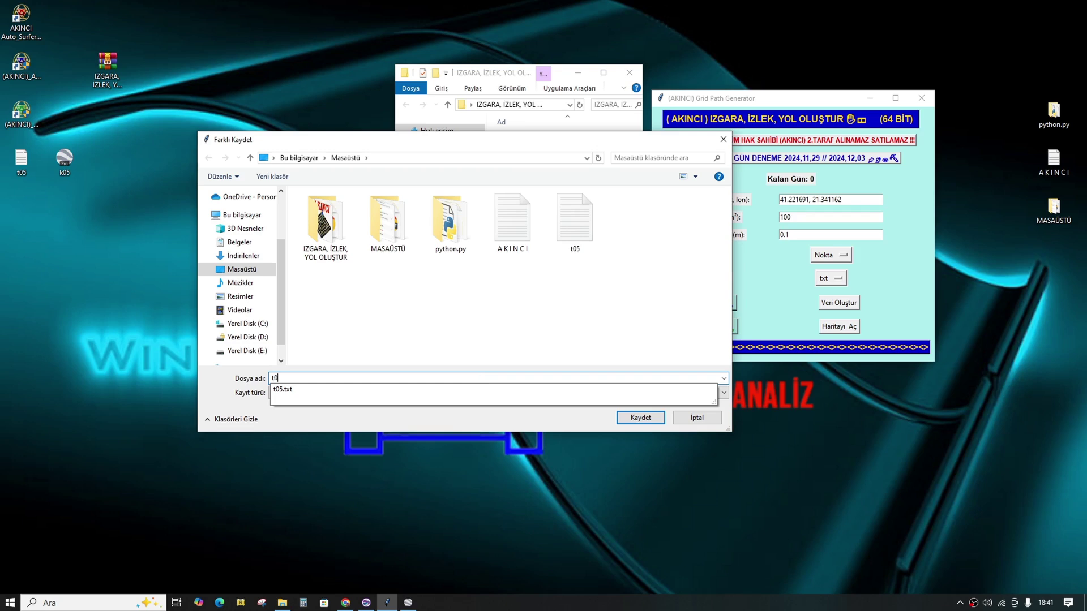
type("1")
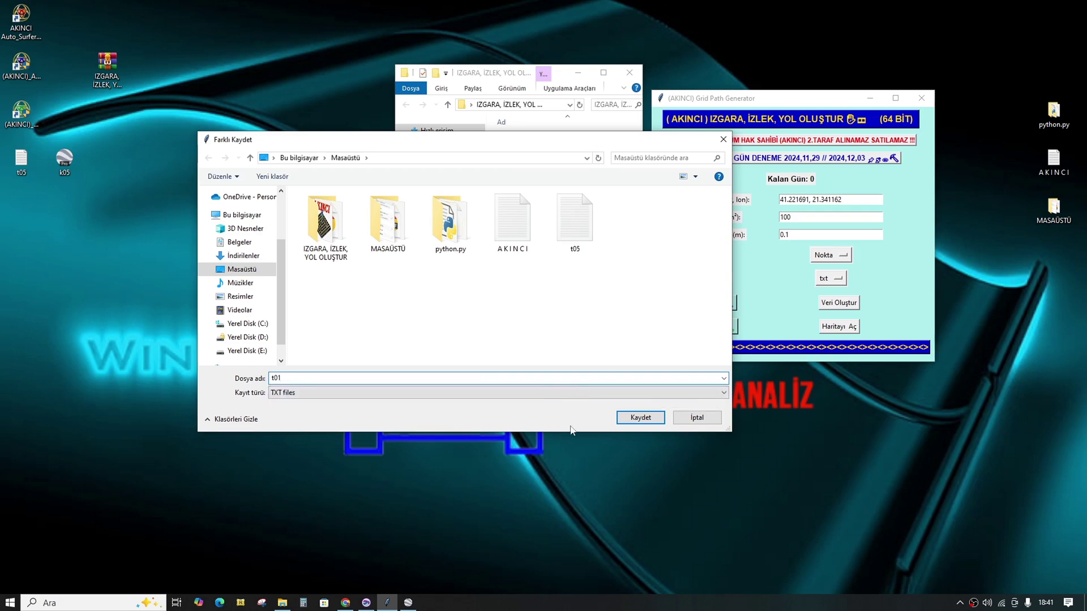
left_click(635, 419)
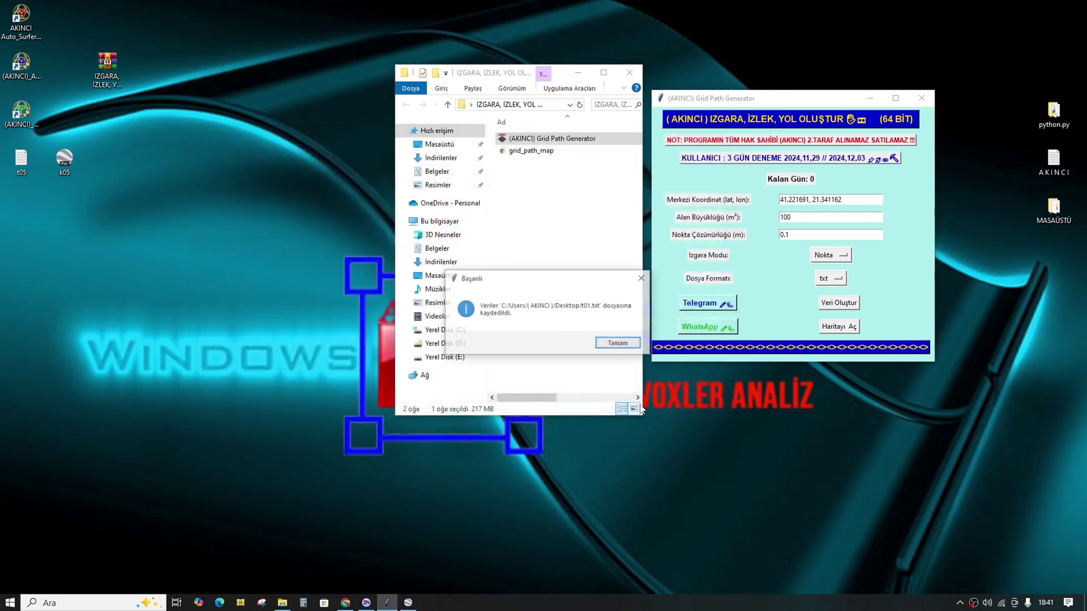
left_click(623, 347)
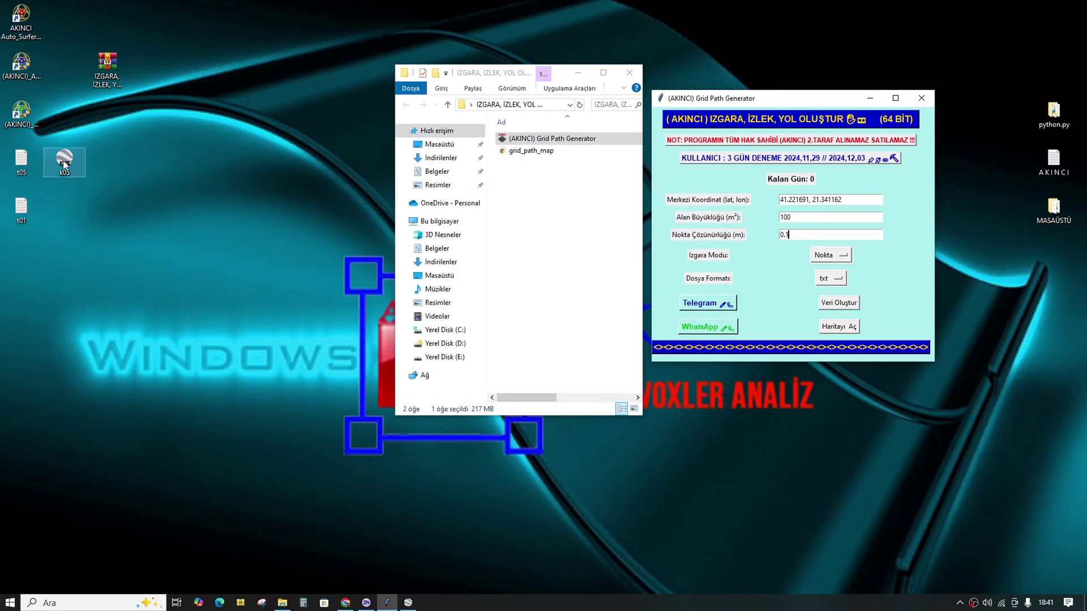
Step: Arrange the desktop files in a row: t01, then t05, then k05
left_click_drag(65, 163, 201, 164)
left_click_drag(21, 160, 150, 163)
left_click_drag(23, 213, 117, 168)
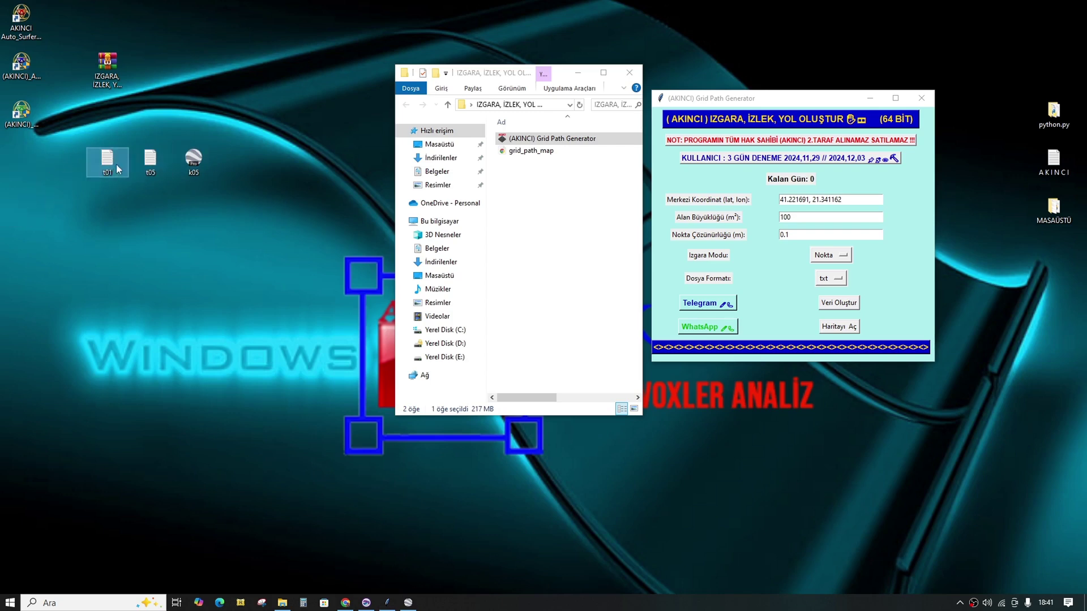
Step: Open t01.txt in Surfer and scroll to the end to confirm about 10,100 rows
left_click(366, 602)
key("ctrl+o")
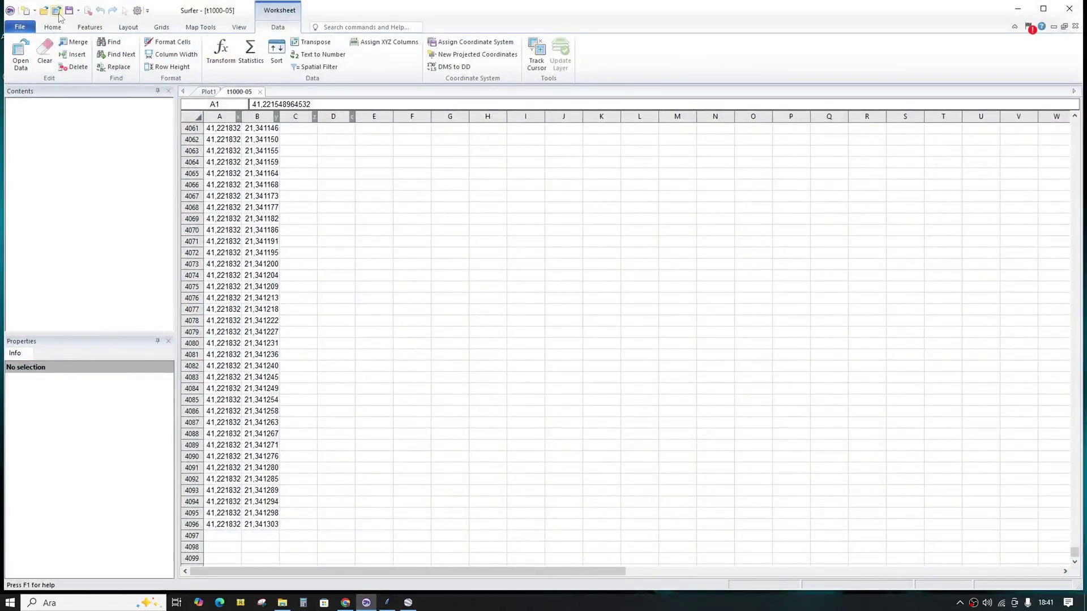
left_click(475, 338)
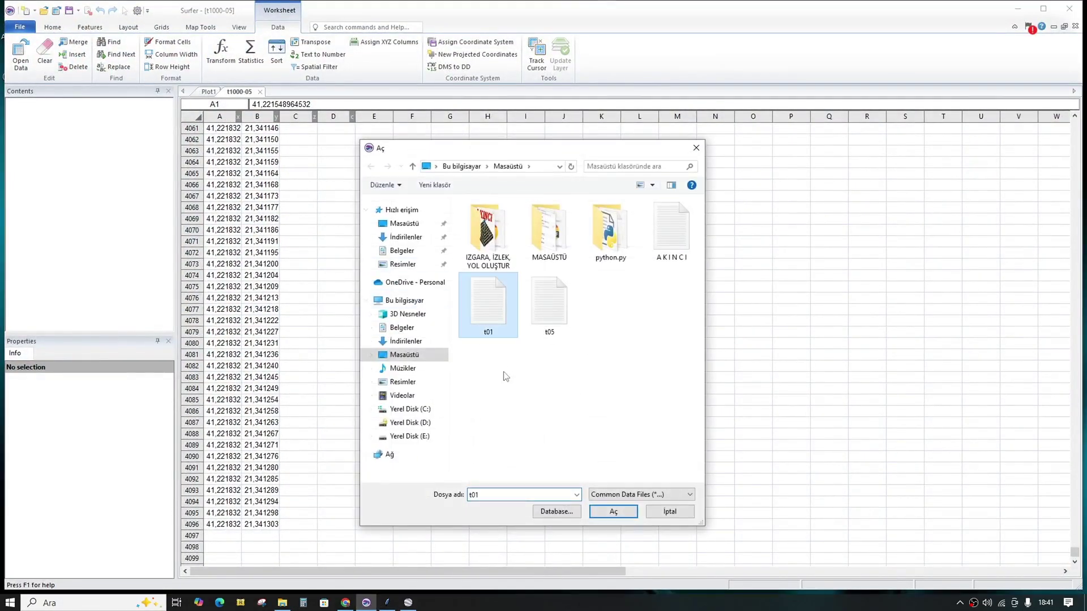
left_click(613, 512)
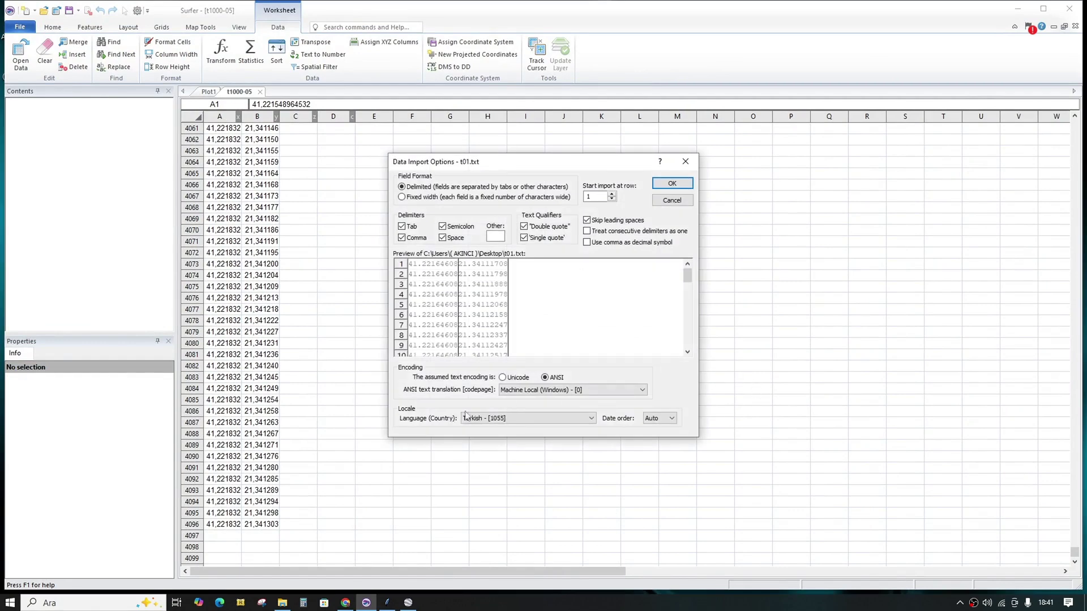
left_click(670, 184)
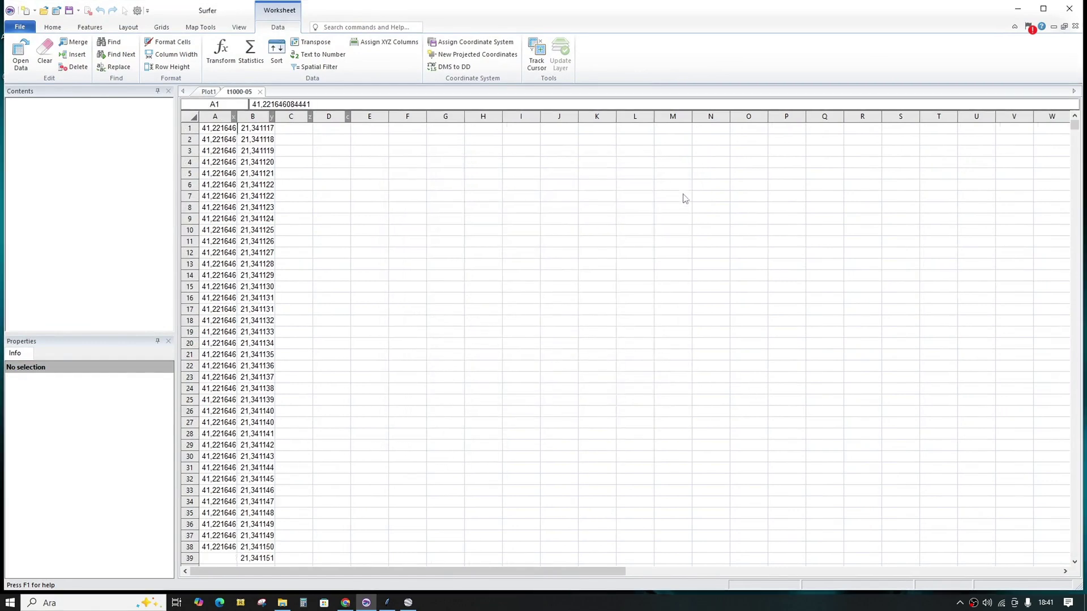
left_click_drag(1074, 125, 1052, 574)
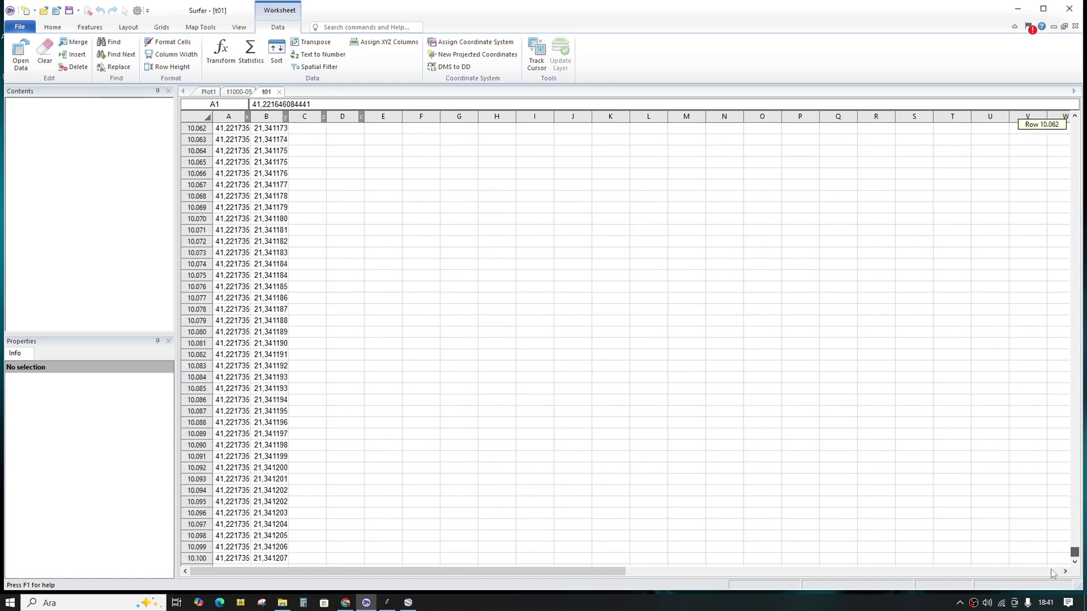
scroll(736, 509, "down", 2)
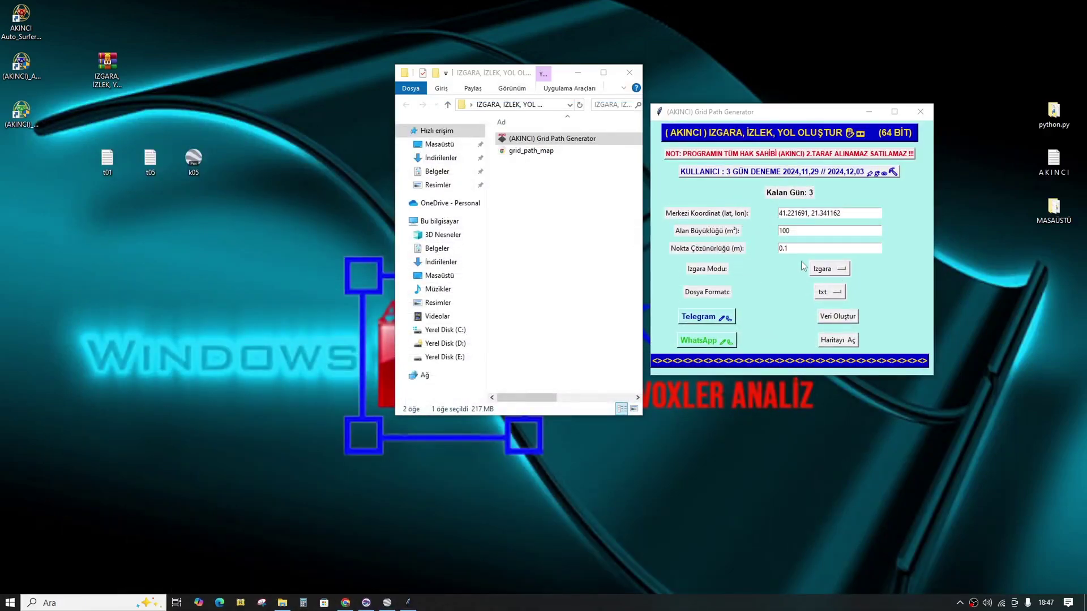
Step: Generate the 0.05 m grid, save it as t005.txt, and place its icon at the row start
left_click(785, 250)
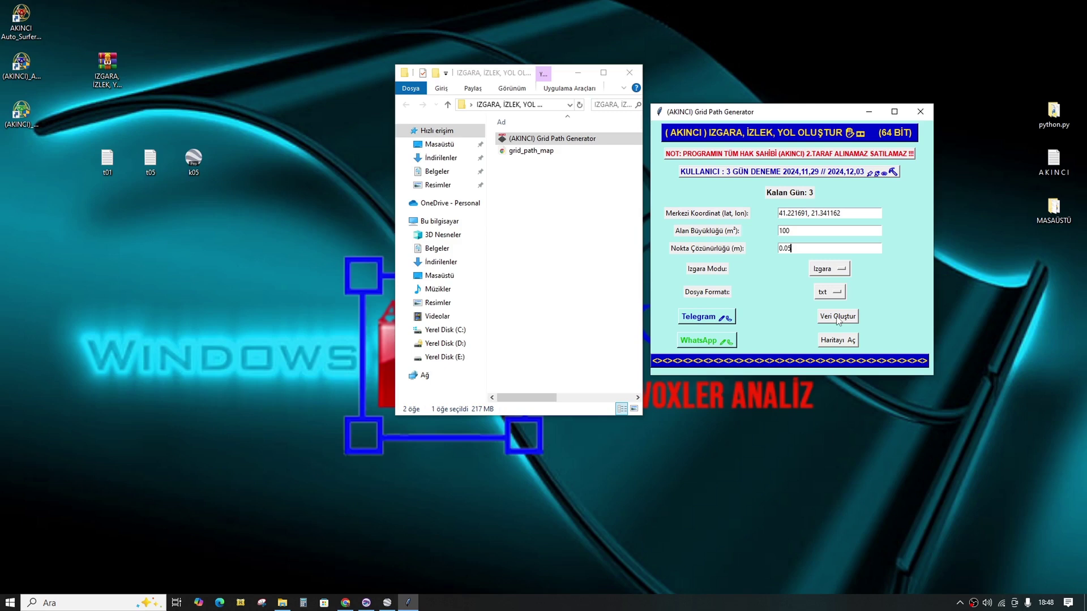
left_click(839, 318)
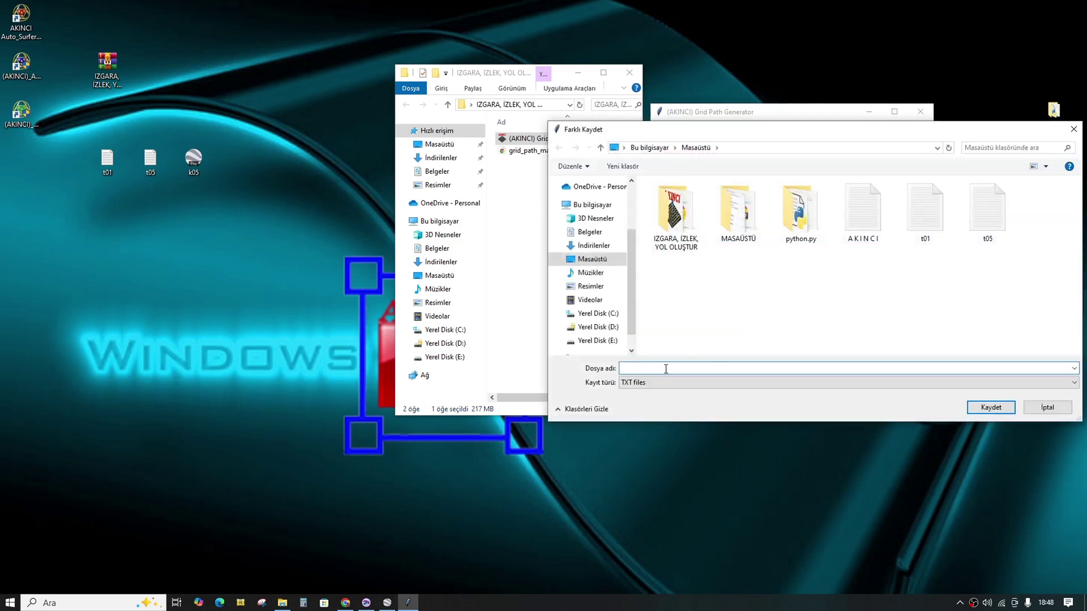
left_click_drag(894, 133, 571, 133)
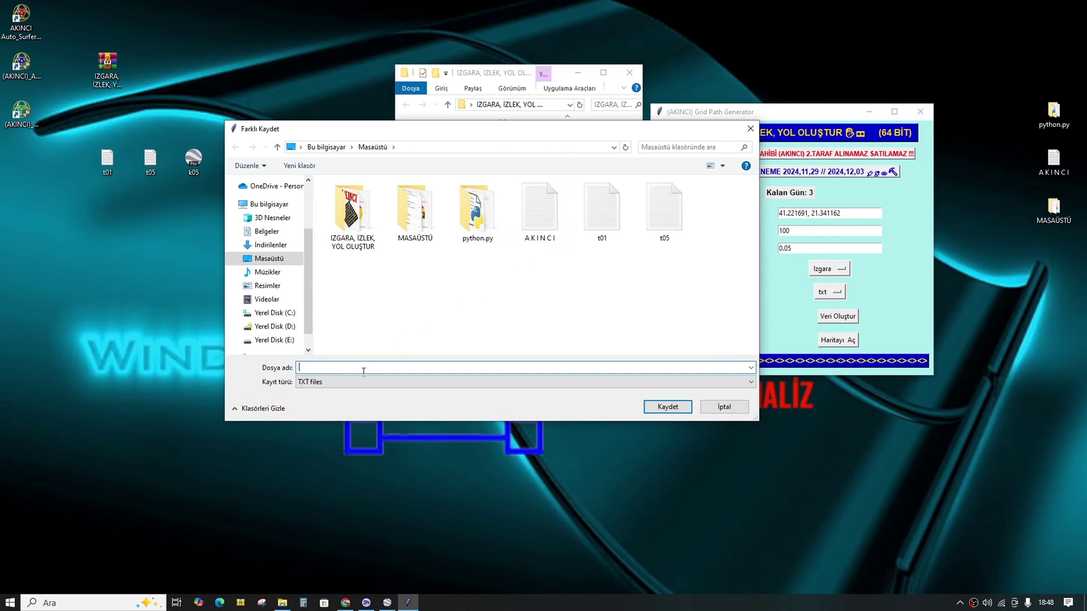
type("t0")
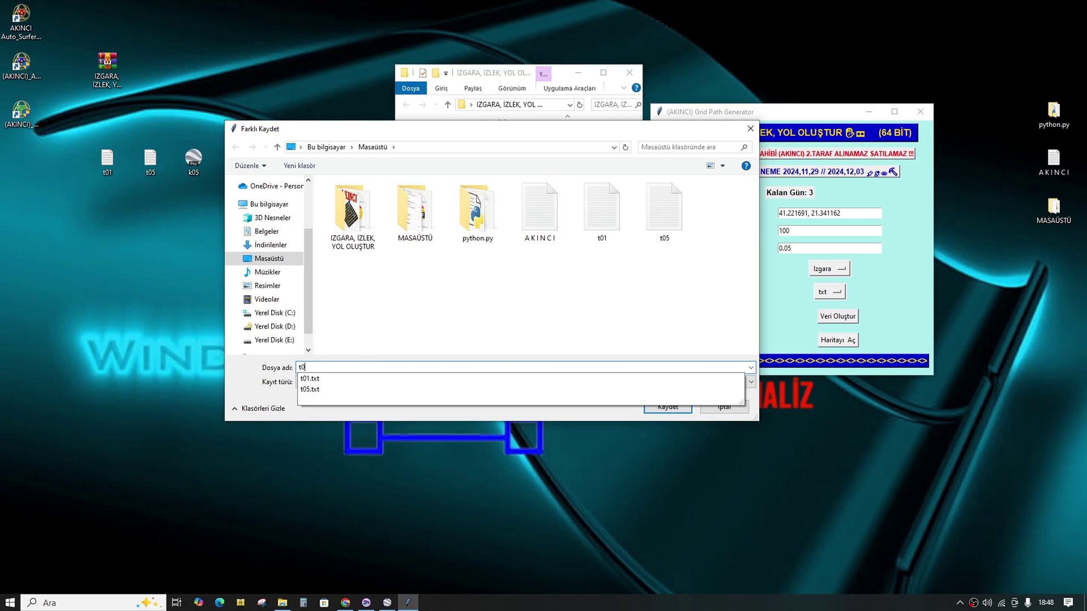
type("05")
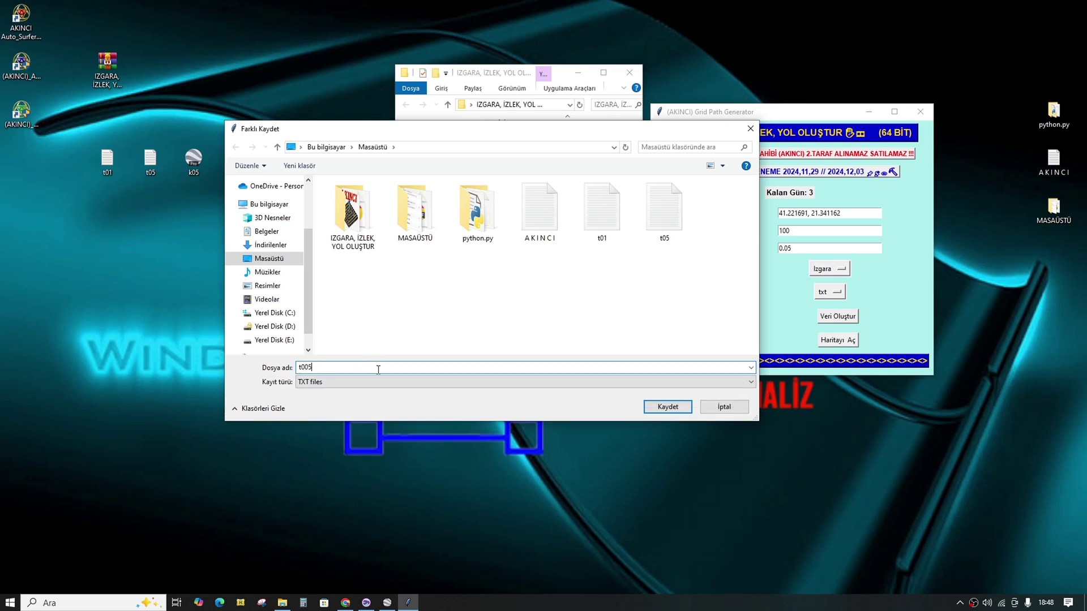
left_click(646, 407)
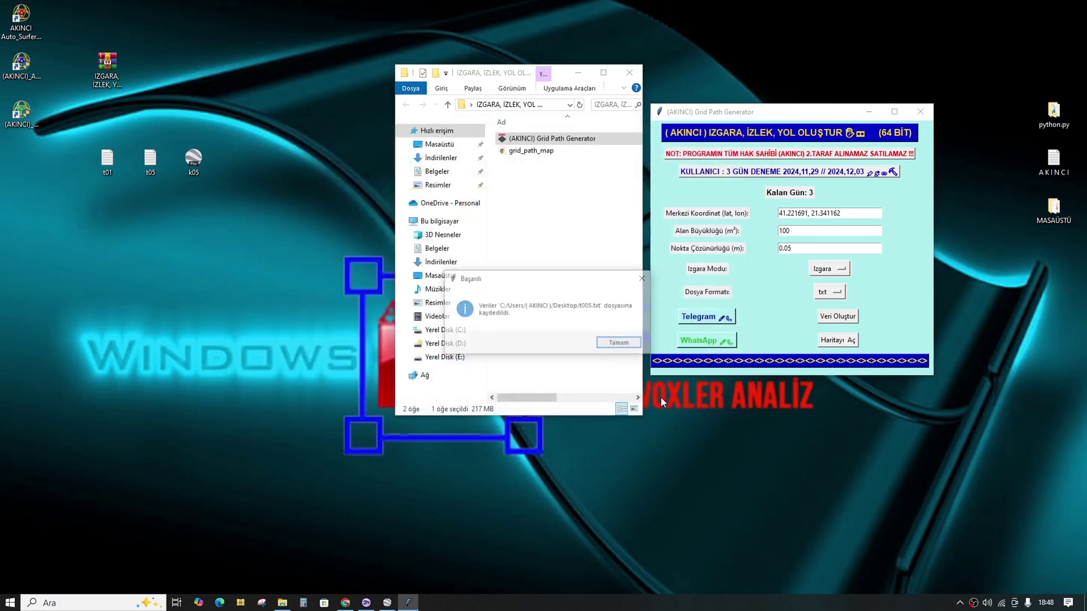
left_click(623, 344)
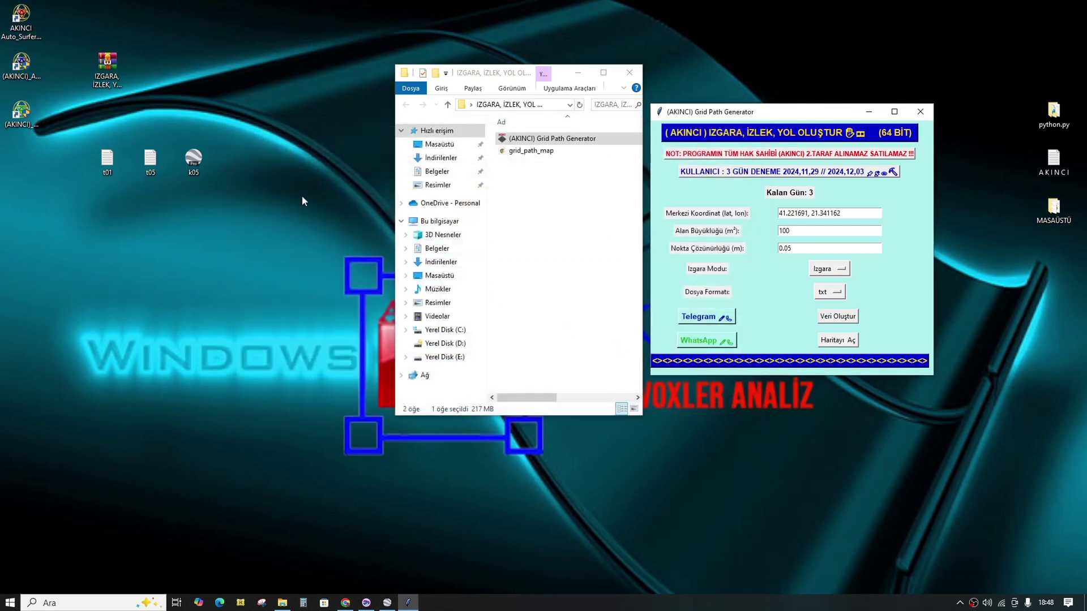
left_click_drag(23, 160, 86, 164)
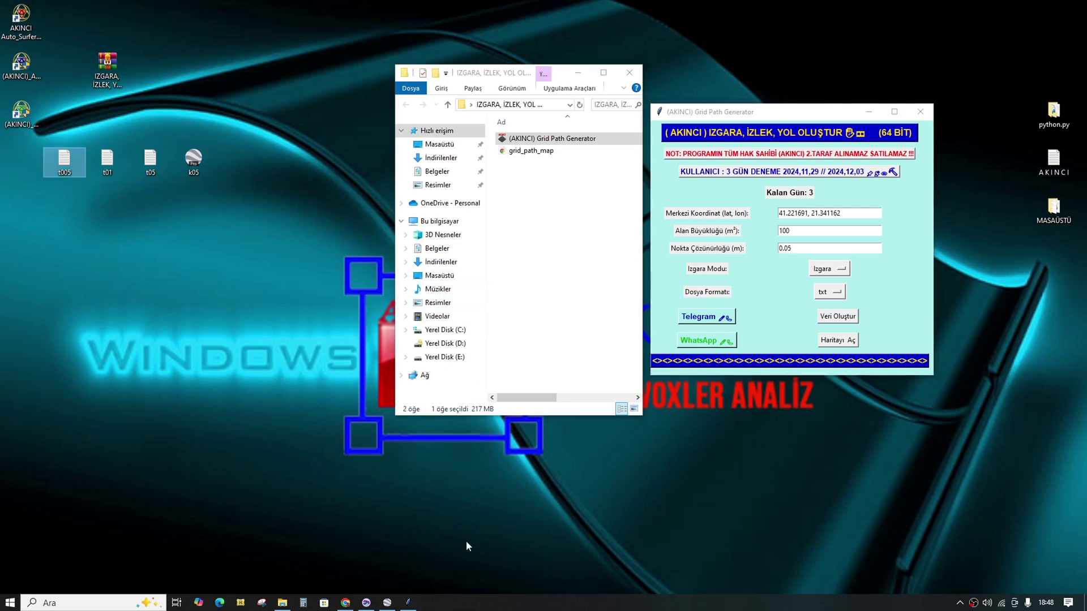
Step: Open t005.txt in a new Surfer worksheet and scroll to its last row (~40,200)
left_click(367, 609)
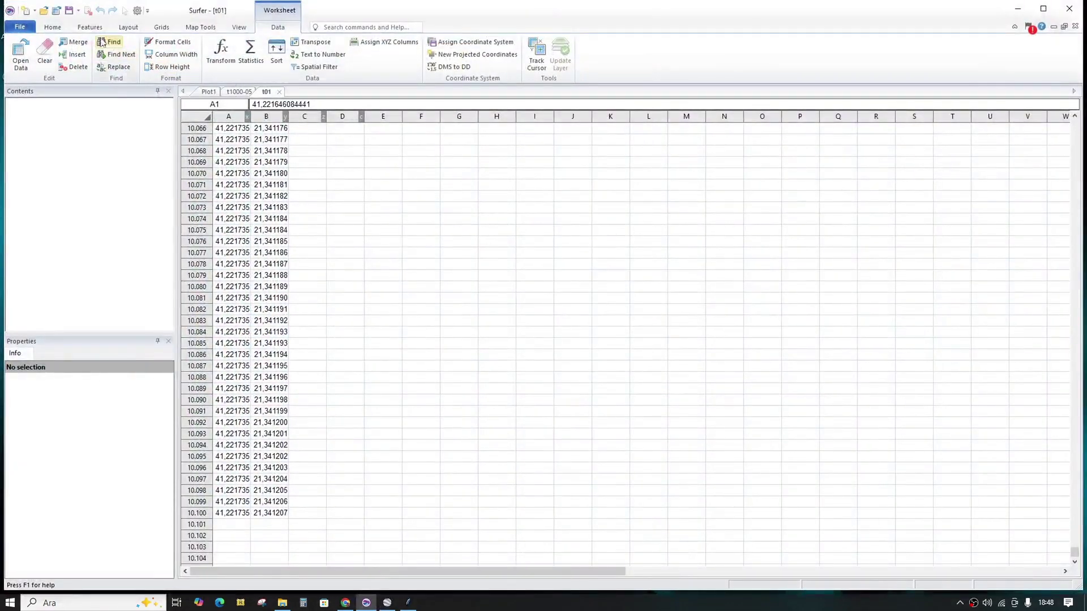
left_click(57, 12)
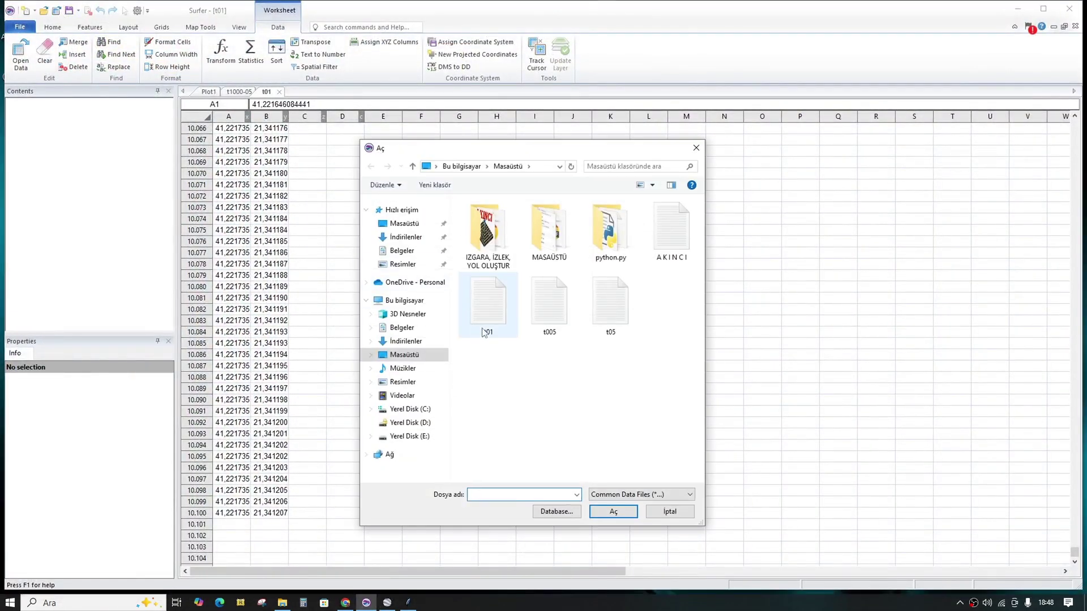
left_click(549, 305)
left_click(614, 511)
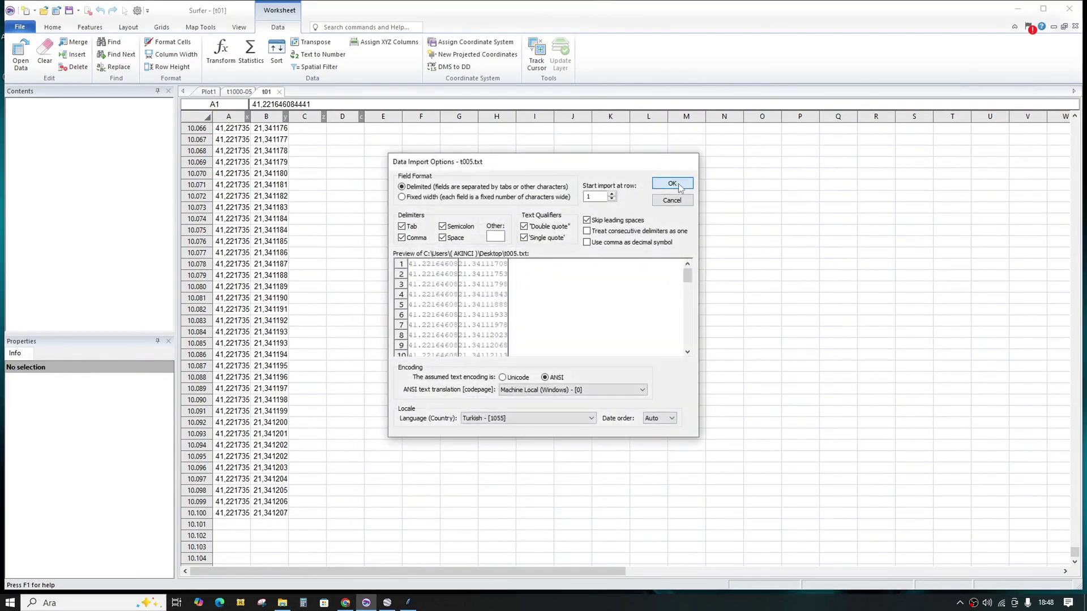
left_click(672, 184)
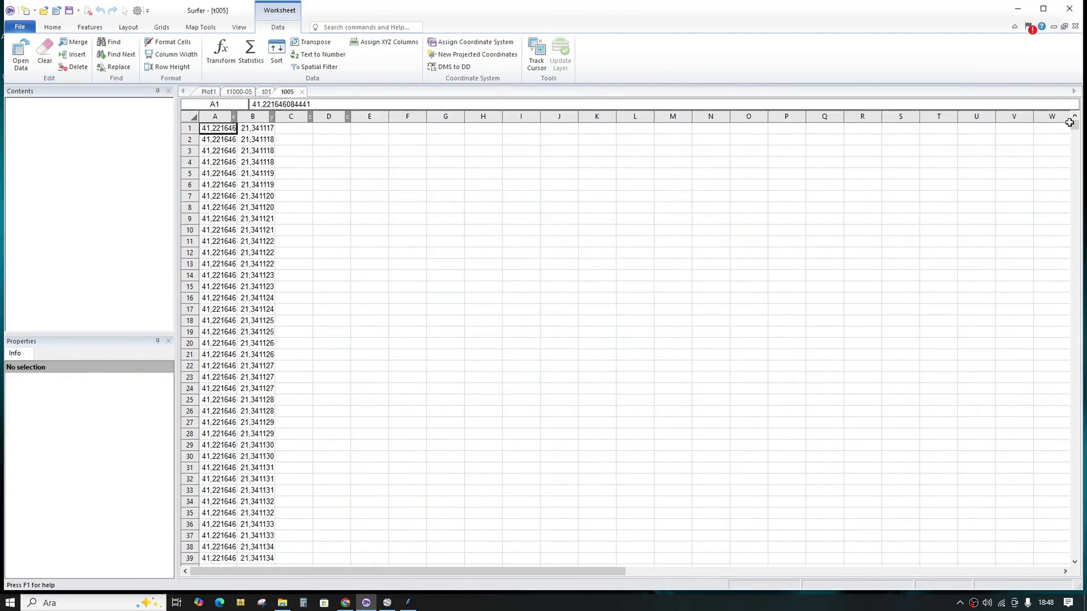
left_click_drag(1074, 124, 1059, 564)
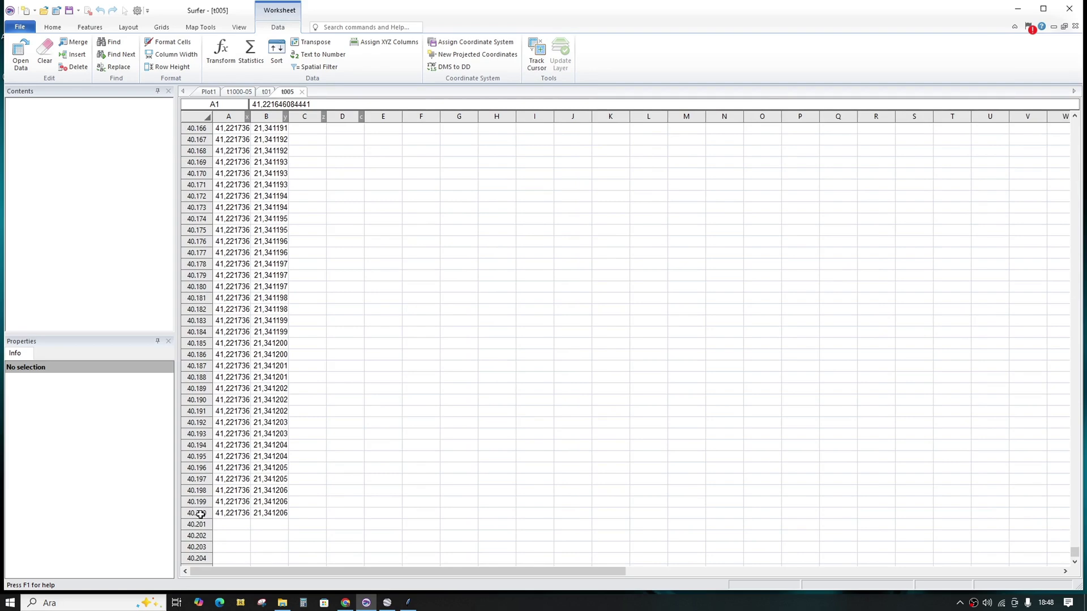
Step: Save the 0.01 m resolution grid as t001.txt on the desktop and return to Surfer
left_click(1017, 12)
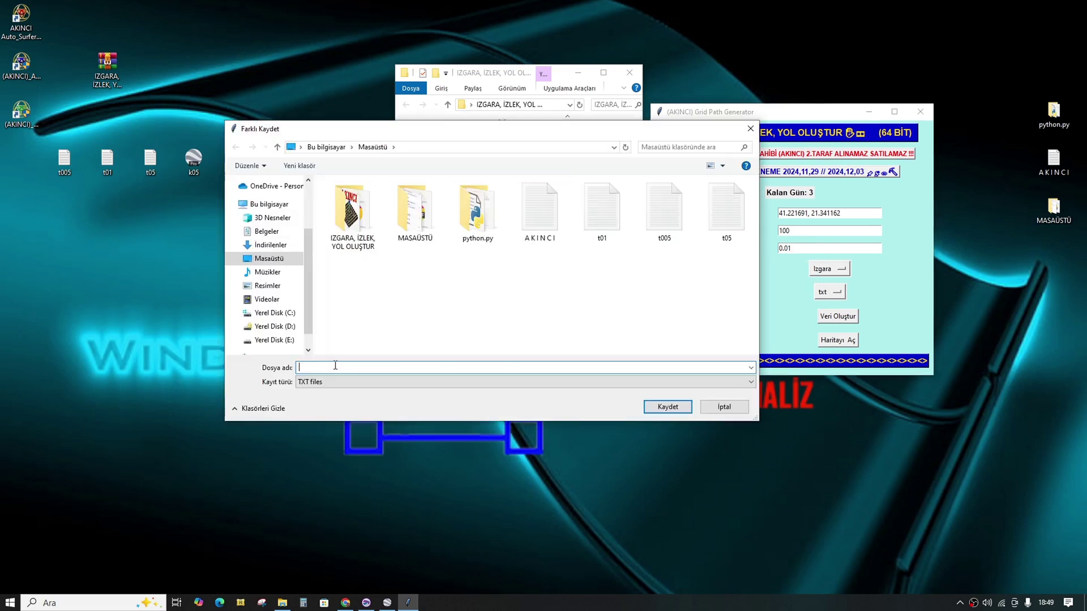
type("t")
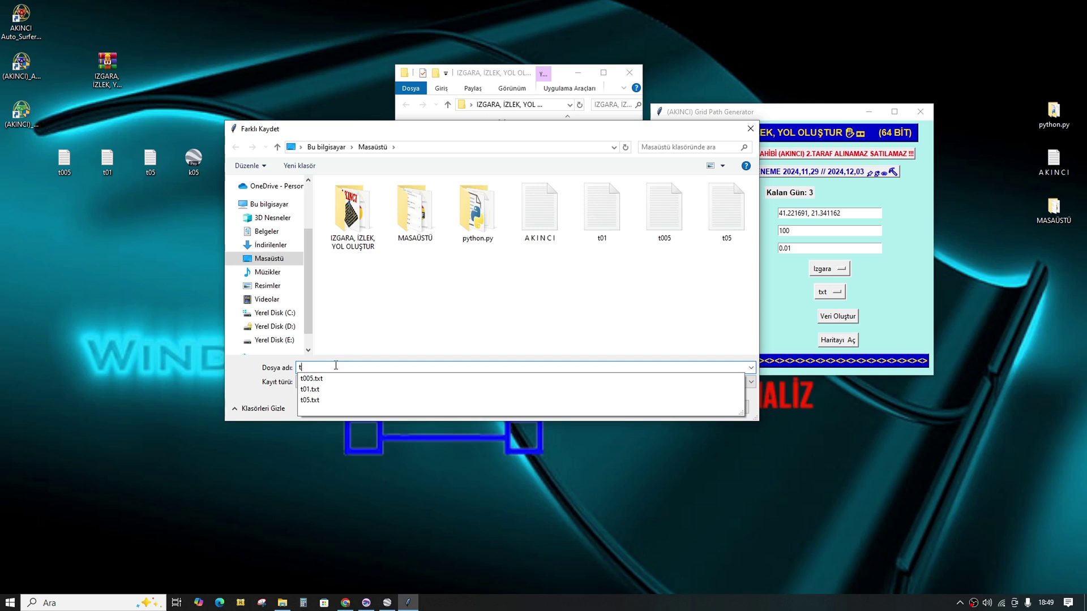
type("001")
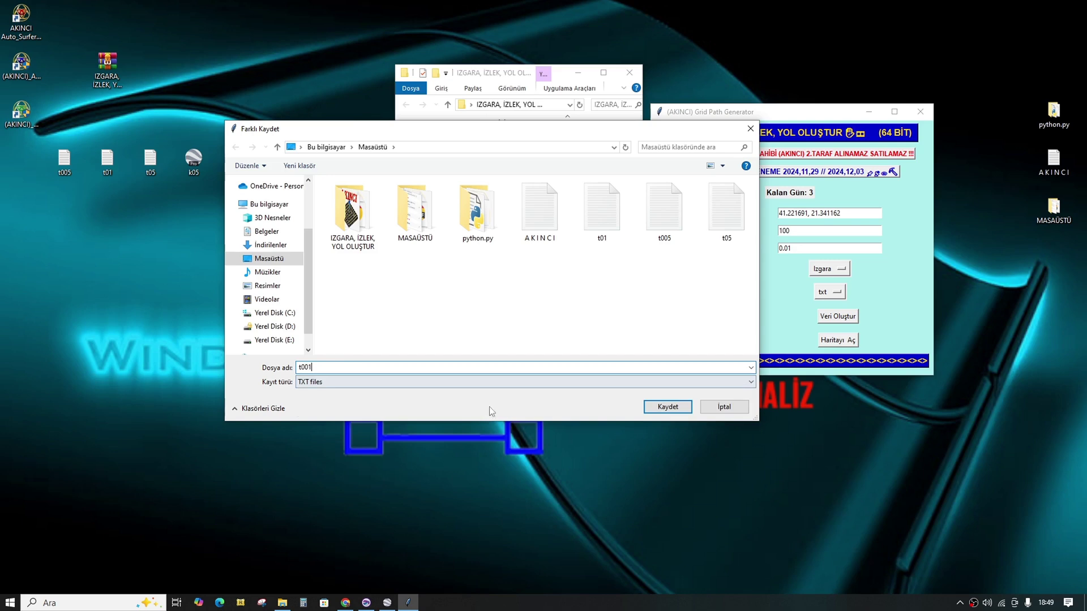
left_click(668, 407)
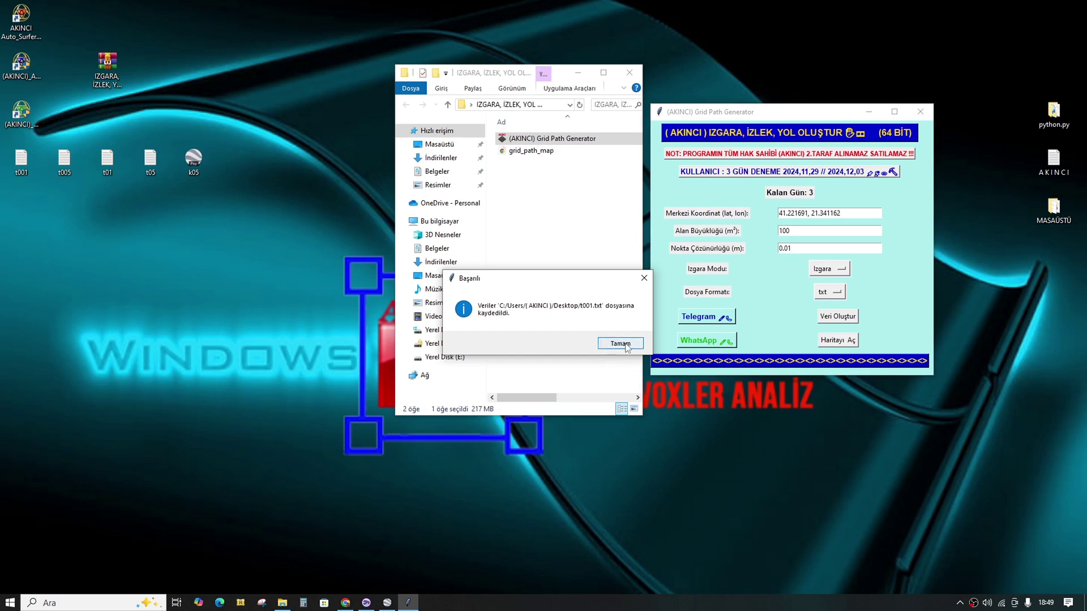
left_click(620, 344)
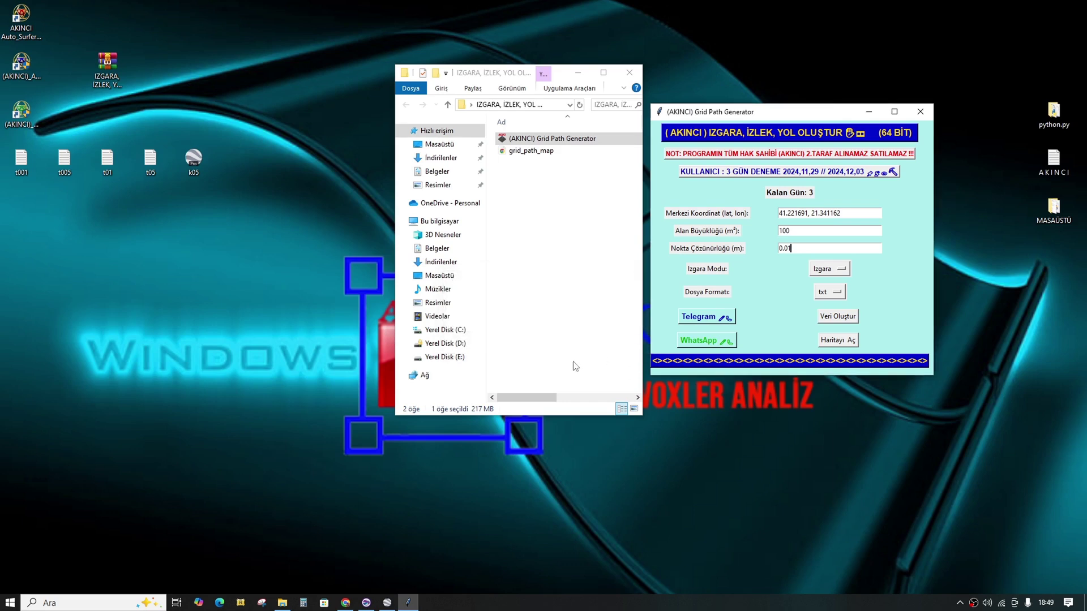
left_click(366, 603)
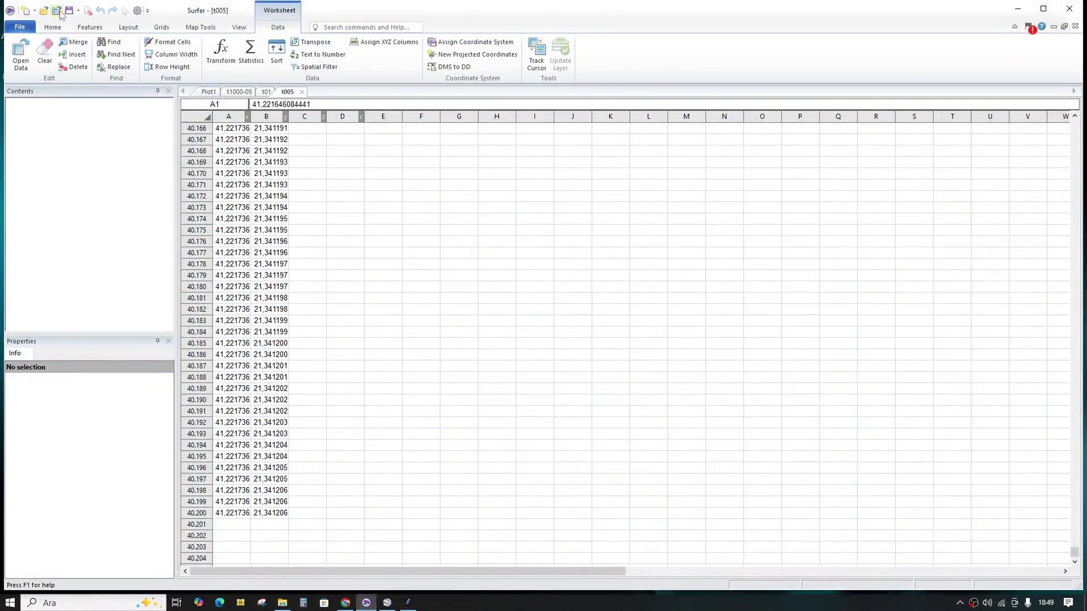
Step: Import t001.txt into Surfer, confirm it ends at row 1,000,000, and minimize Surfer
left_click(57, 10)
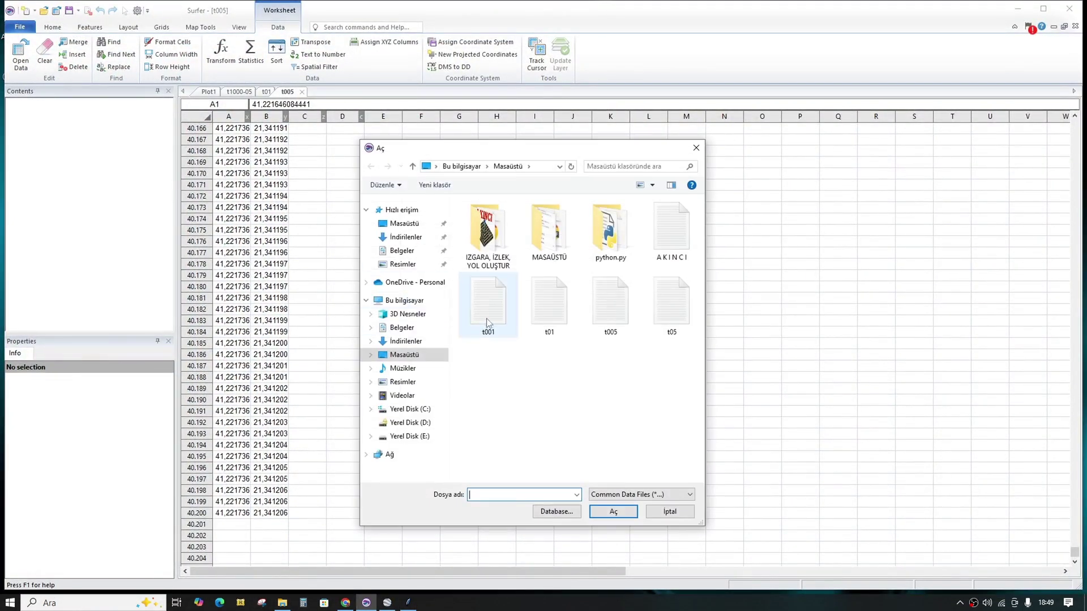
left_click(488, 305)
left_click(612, 512)
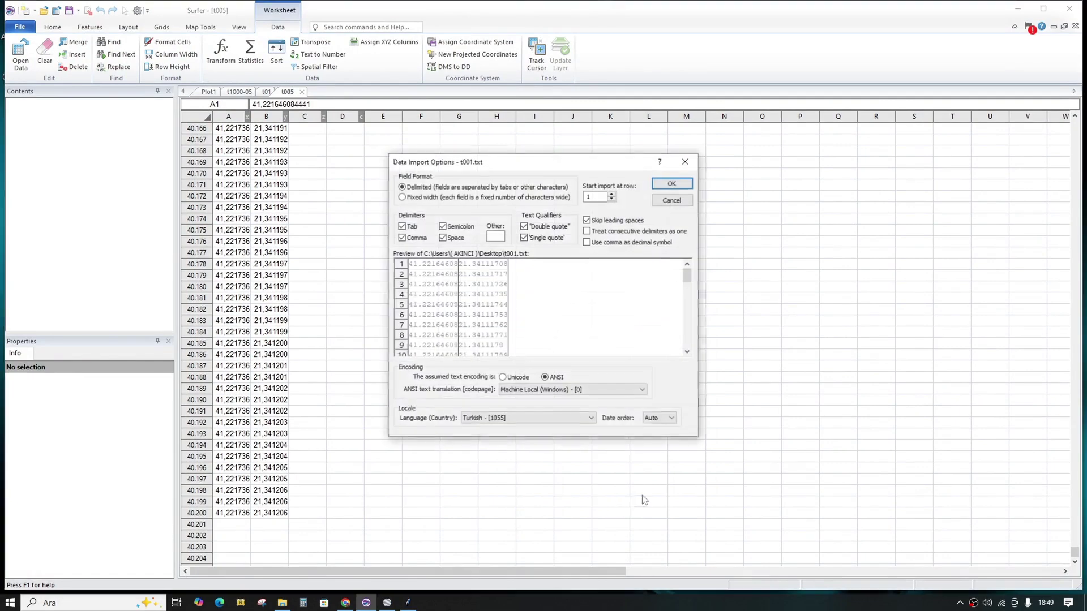
left_click(673, 185)
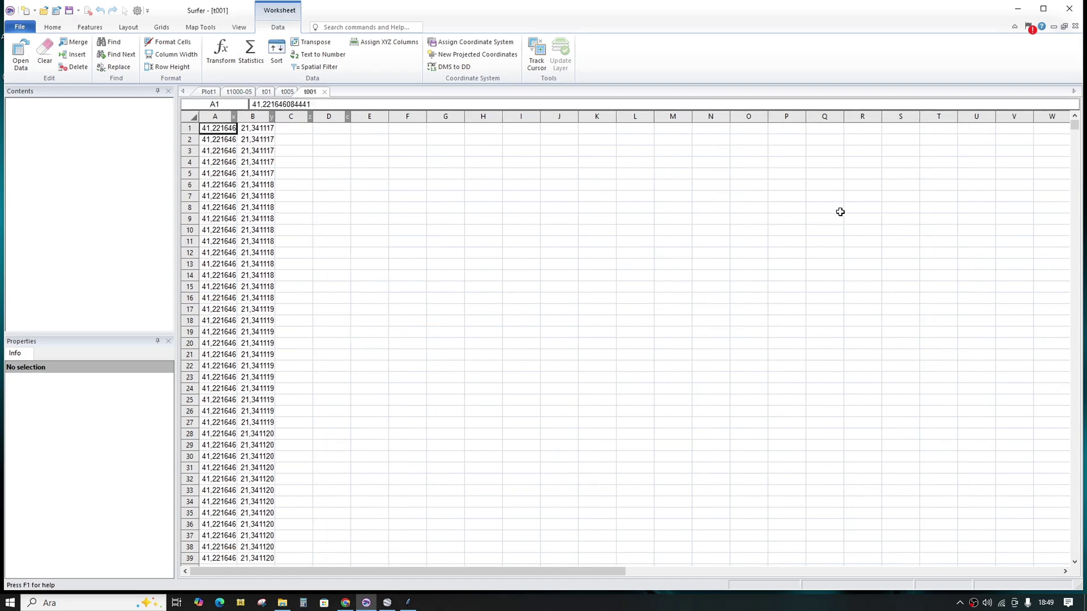
left_click_drag(1075, 125, 1045, 573)
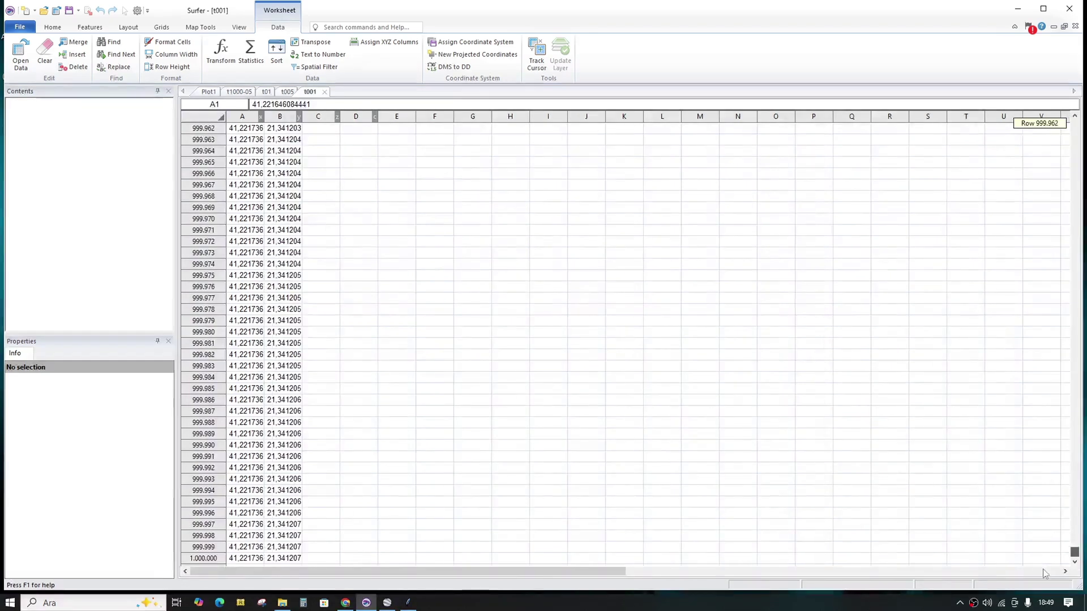
scroll(940, 476, "down", 4)
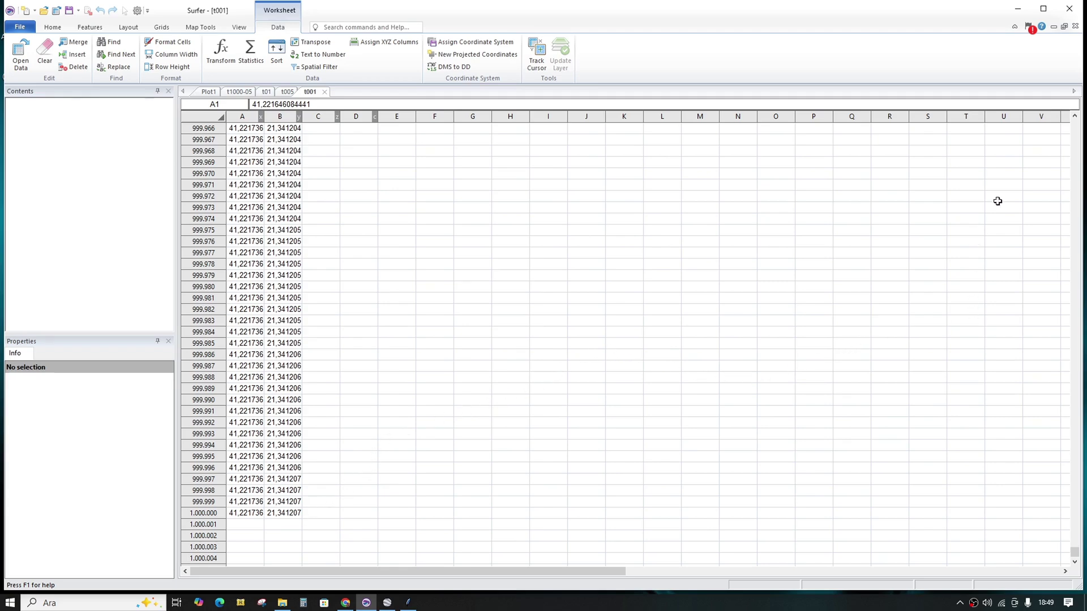
left_click(1017, 8)
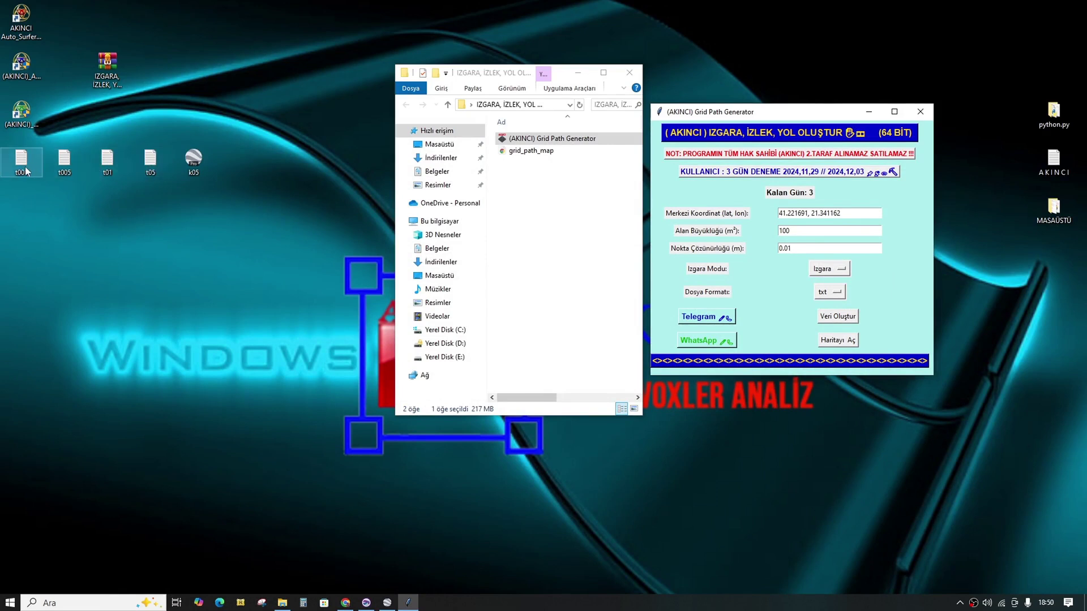
left_click(366, 603)
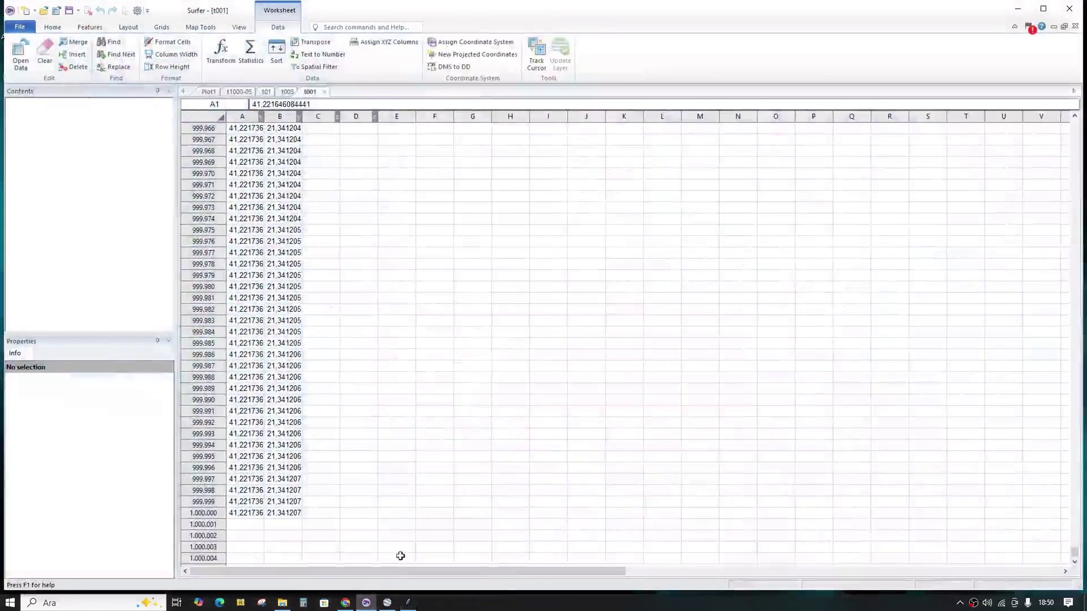
left_click(238, 92)
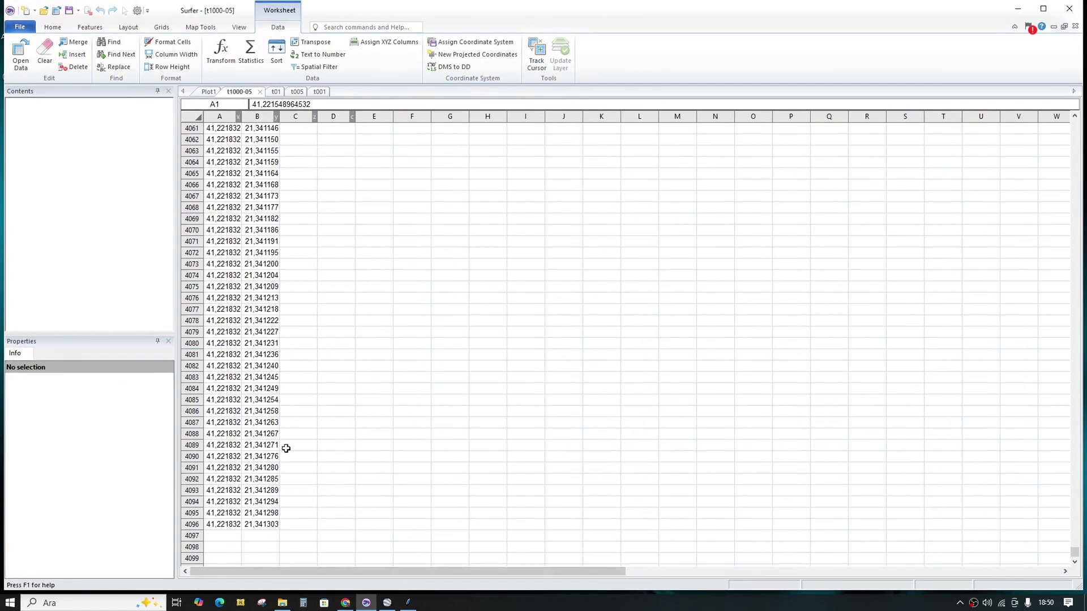
left_click(323, 93)
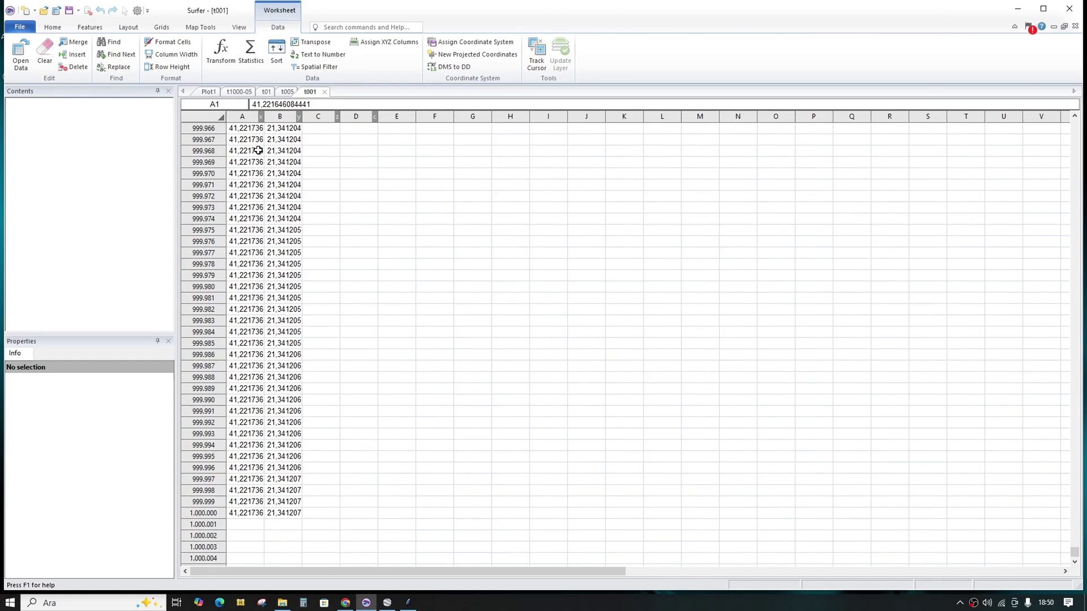
left_click(1018, 8)
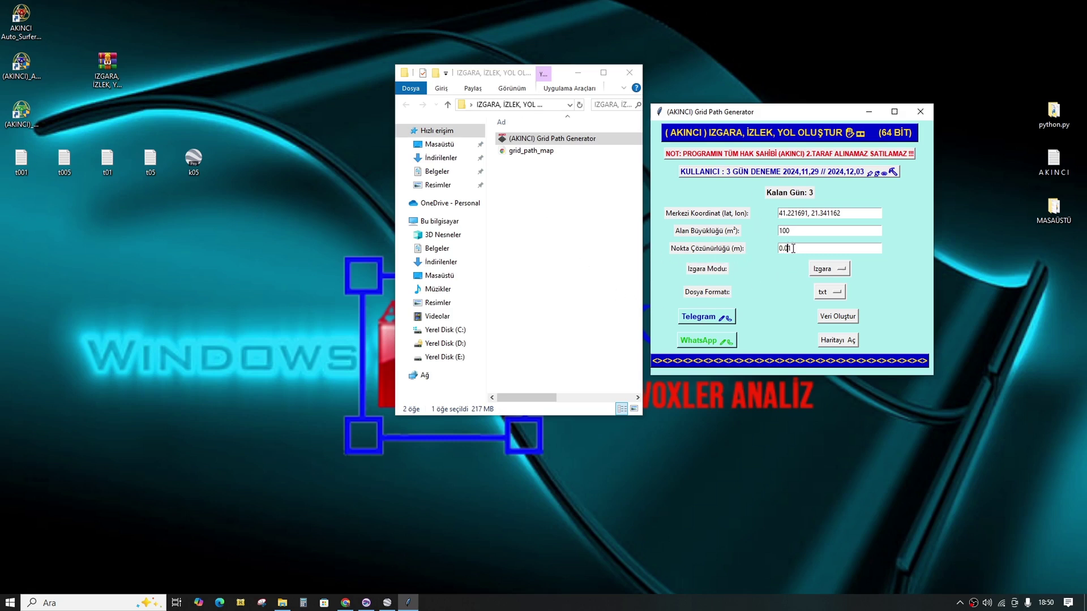
Step: Set point resolution to 1 with kml output and save the grid as 1000.kml
left_click_drag(797, 247, 771, 248)
type("1")
left_click(830, 298)
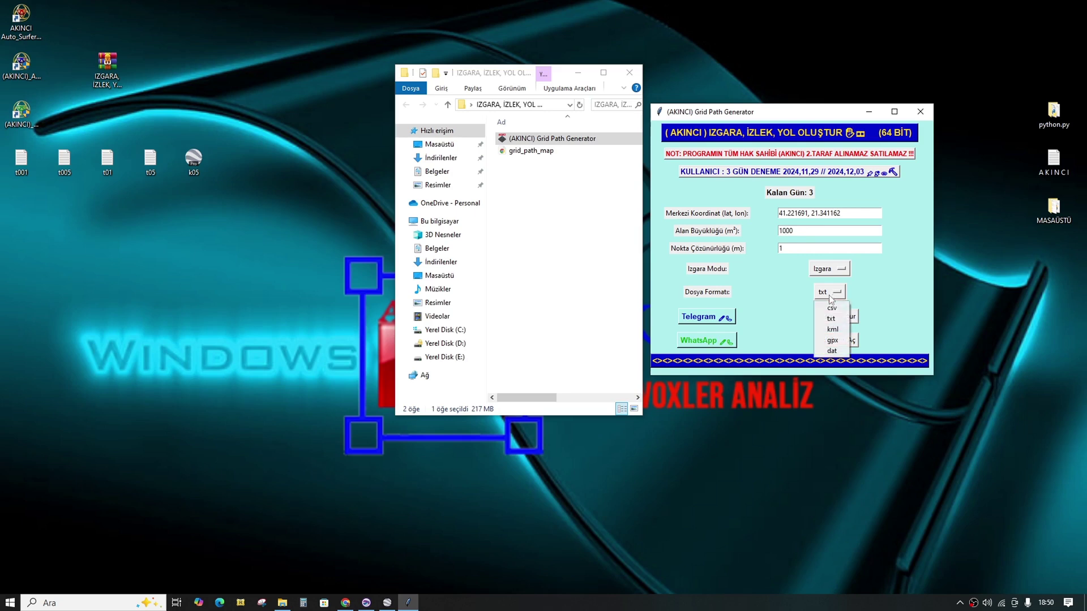
left_click(830, 333)
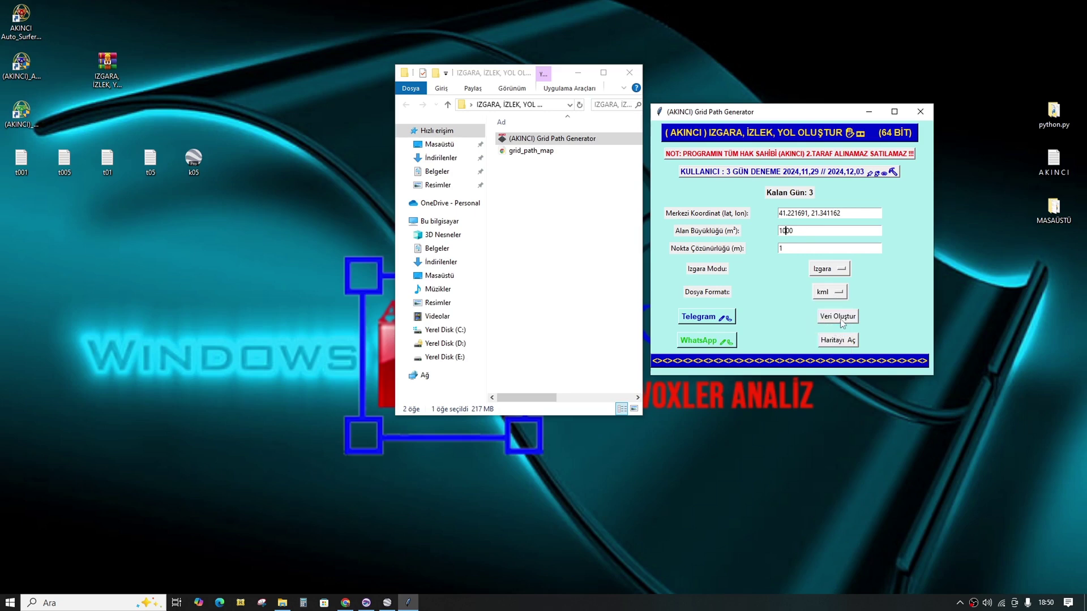
left_click(845, 320)
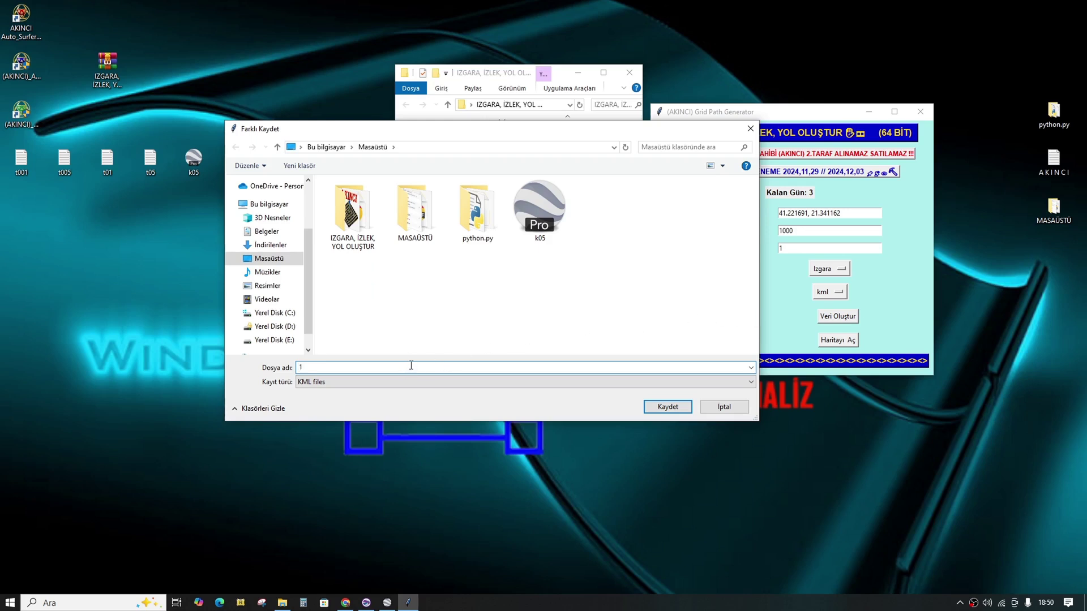
type("1000")
left_click(667, 407)
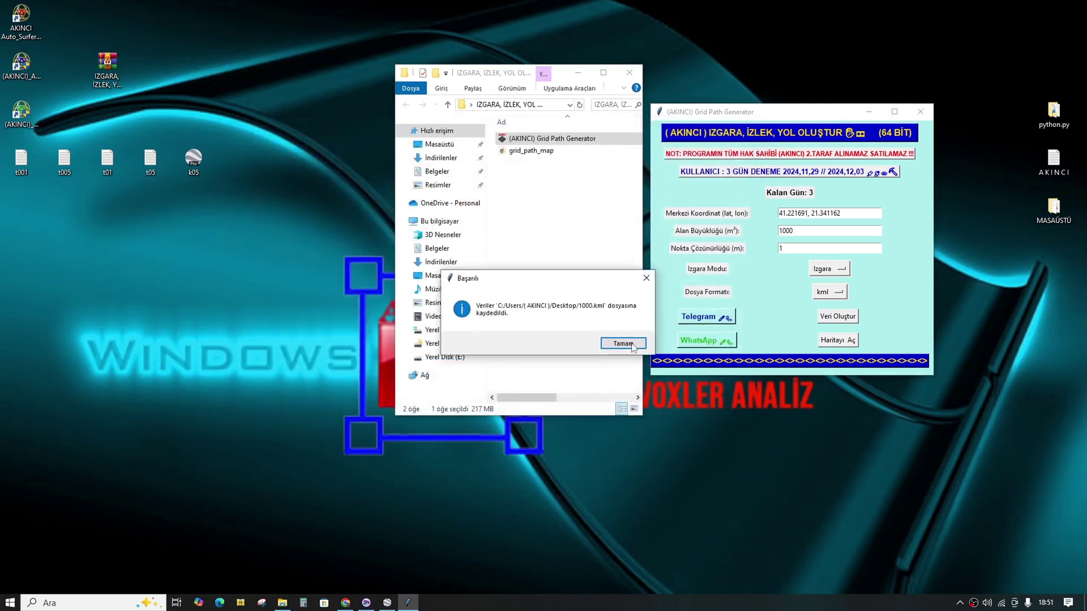
left_click(625, 344)
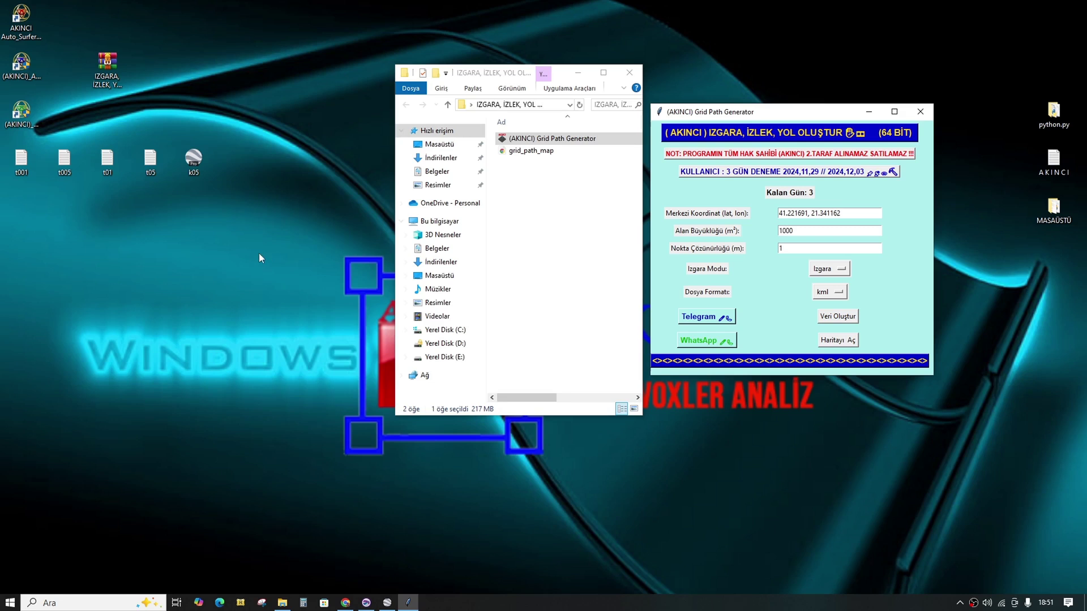
Step: Open 1000.kml in Google Earth Pro, zoom on its yellow pin square around k05, then minimize
double_click(22, 208)
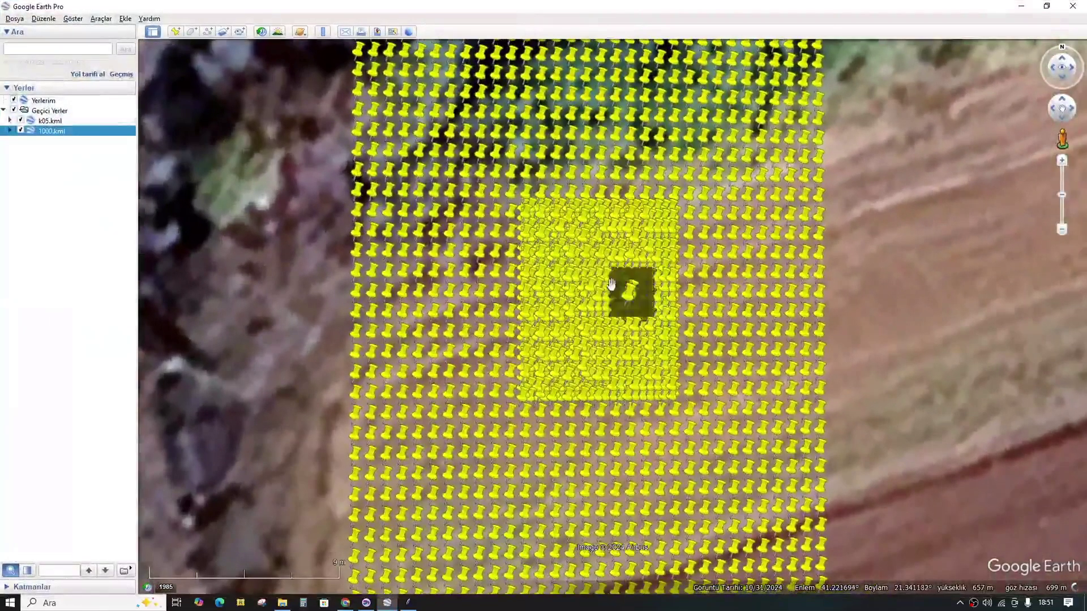
scroll(598, 330, "down", 3)
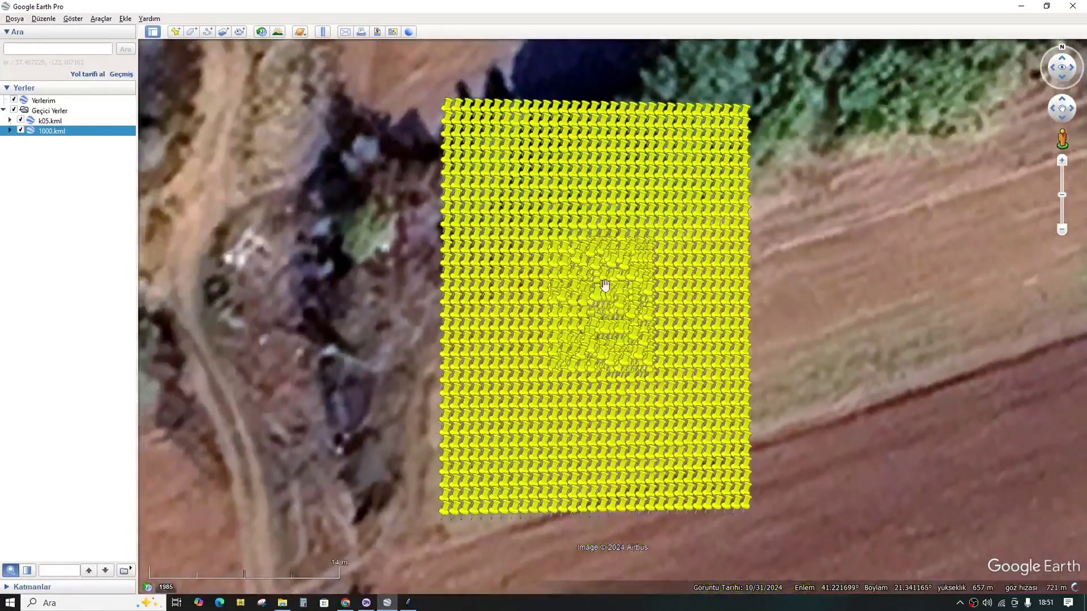
scroll(666, 297, "up", 2)
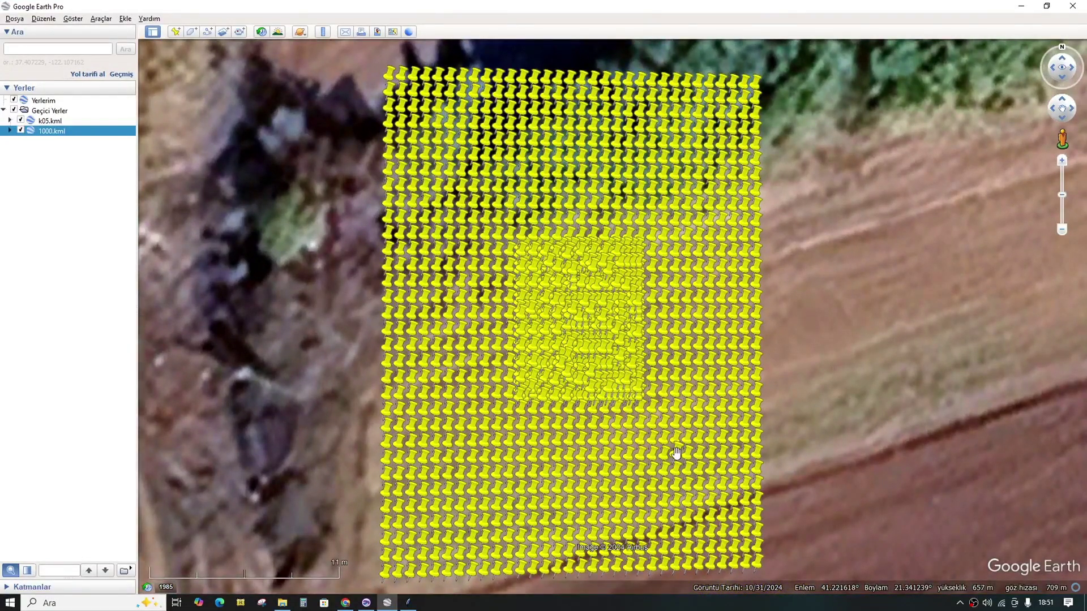
left_click(1021, 7)
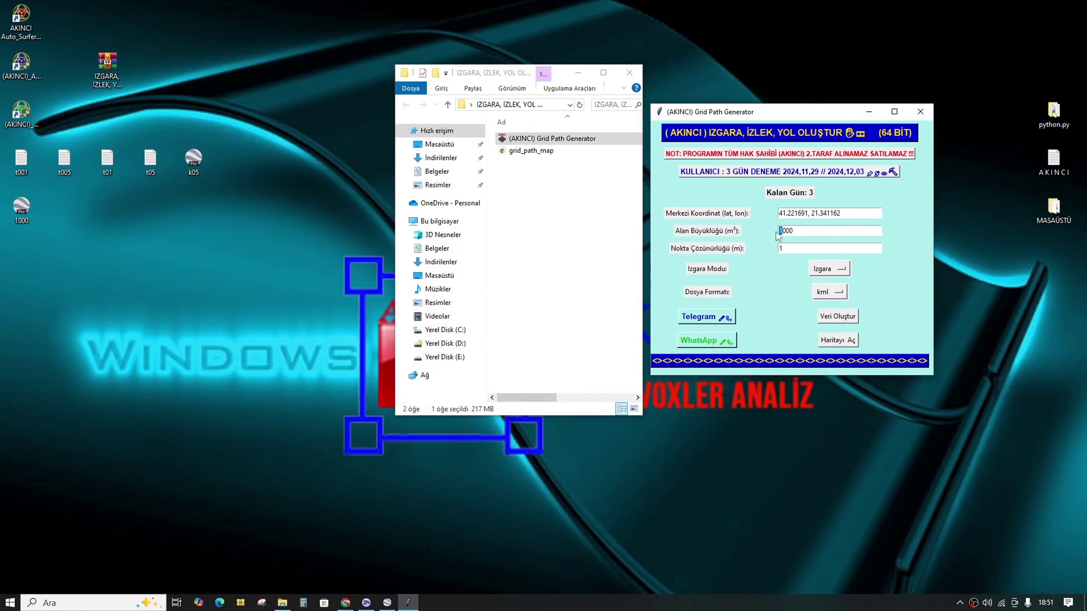
Step: Set area 3000 and resolution 0.5, run Veri Oluştur, and save the grid as 3000.kml on the desktop
left_click(781, 232)
left_click(838, 317)
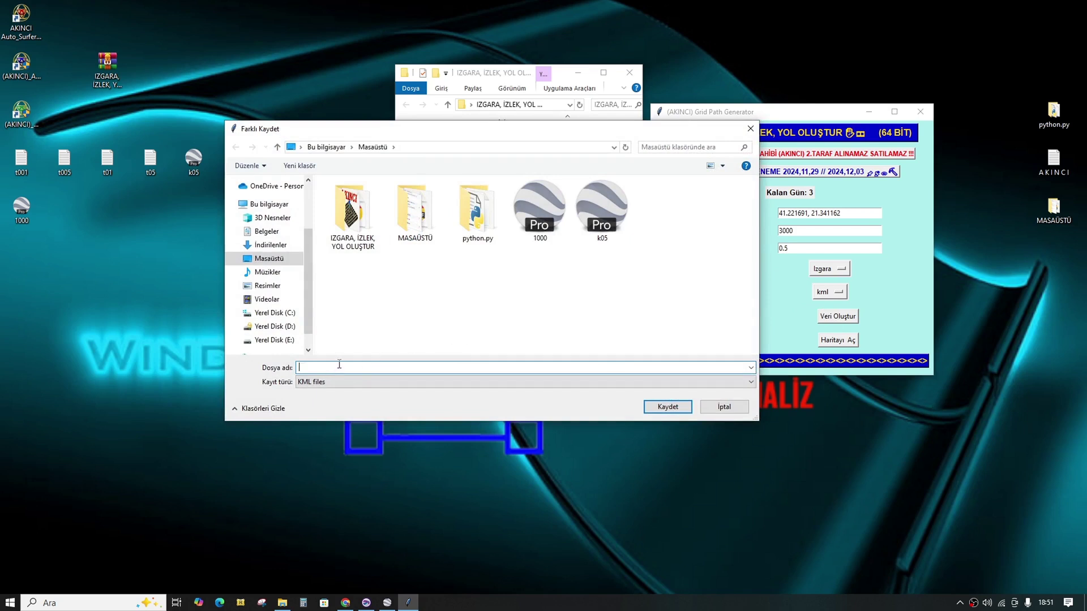
type("3000")
left_click(667, 404)
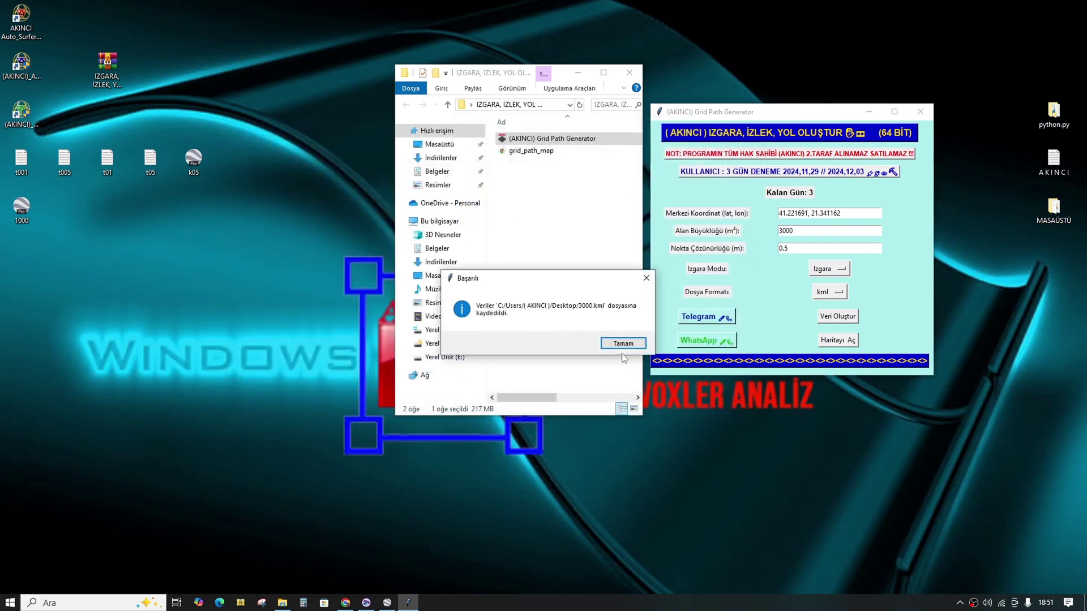
left_click(628, 344)
Step: Open 3000.kml in Google Earth Pro and zoom to view its dense pin grid
double_click(21, 254)
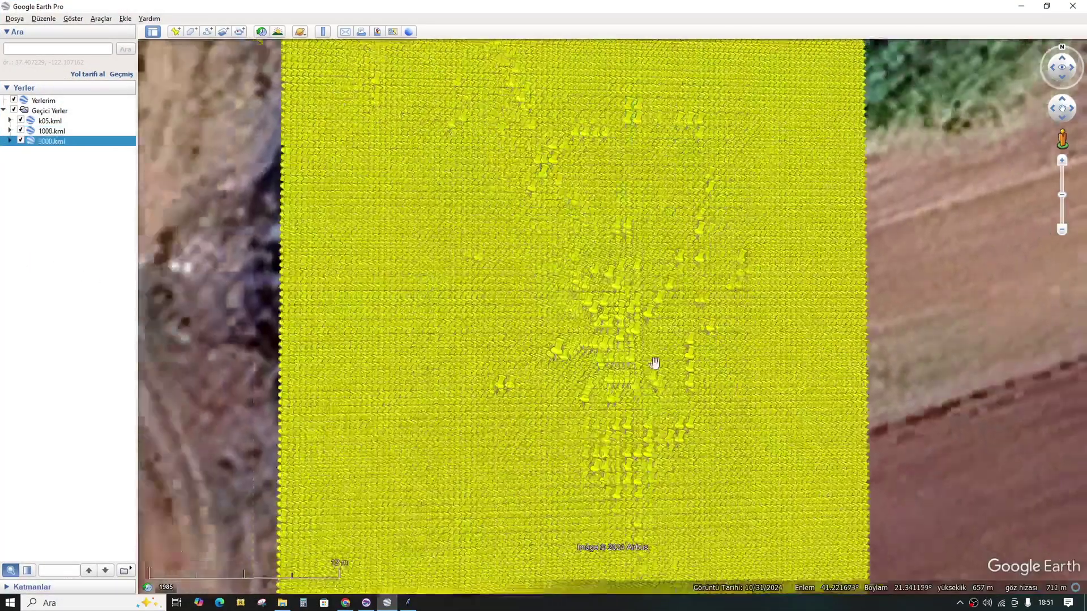
scroll(658, 359, "down", 5)
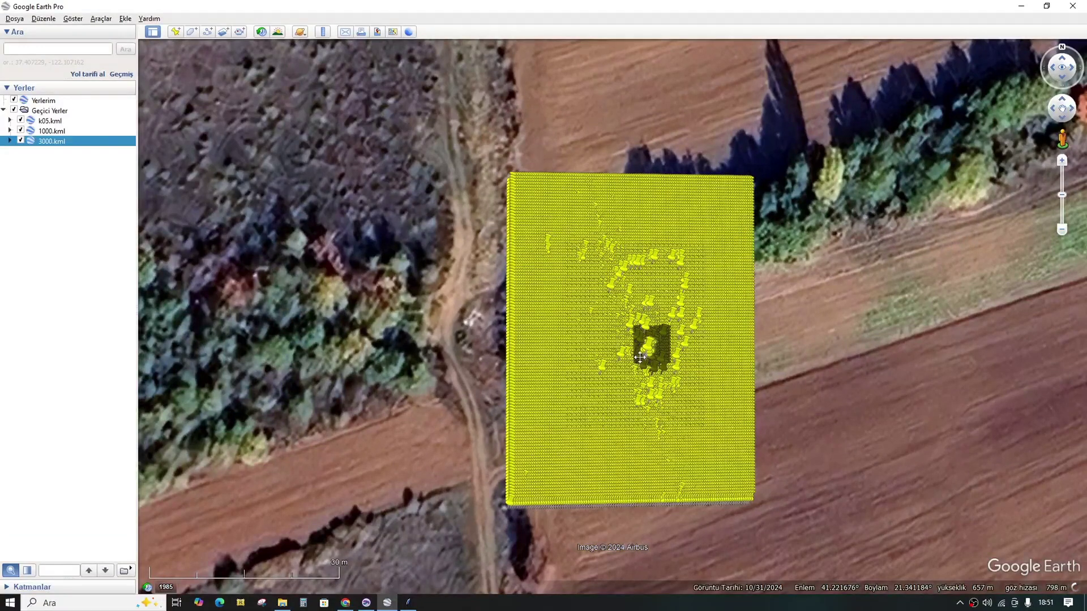
scroll(643, 356, "up", 2)
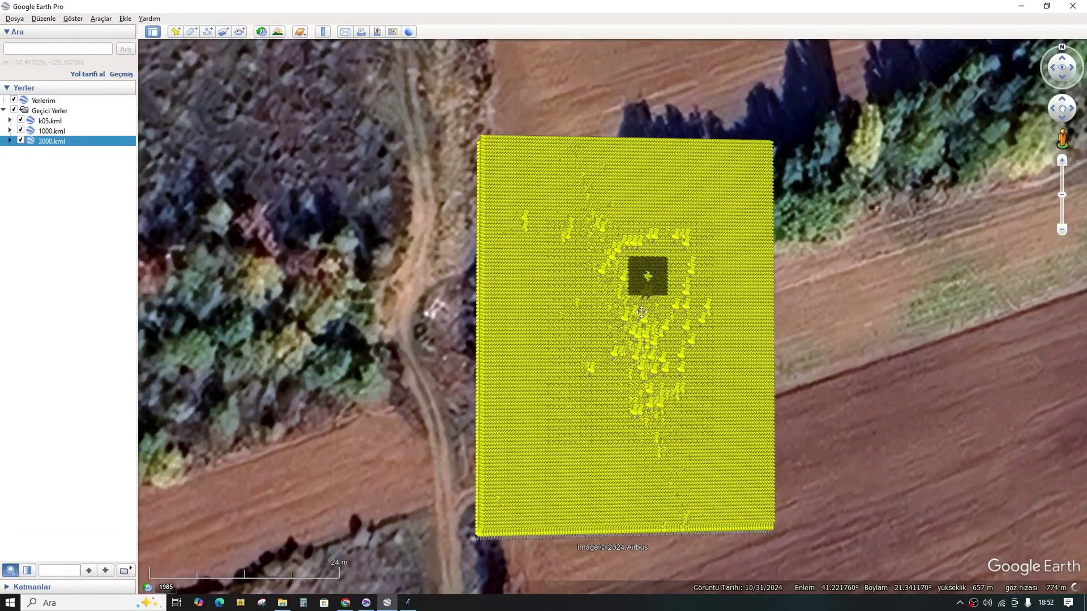
scroll(824, 299, "up", 1)
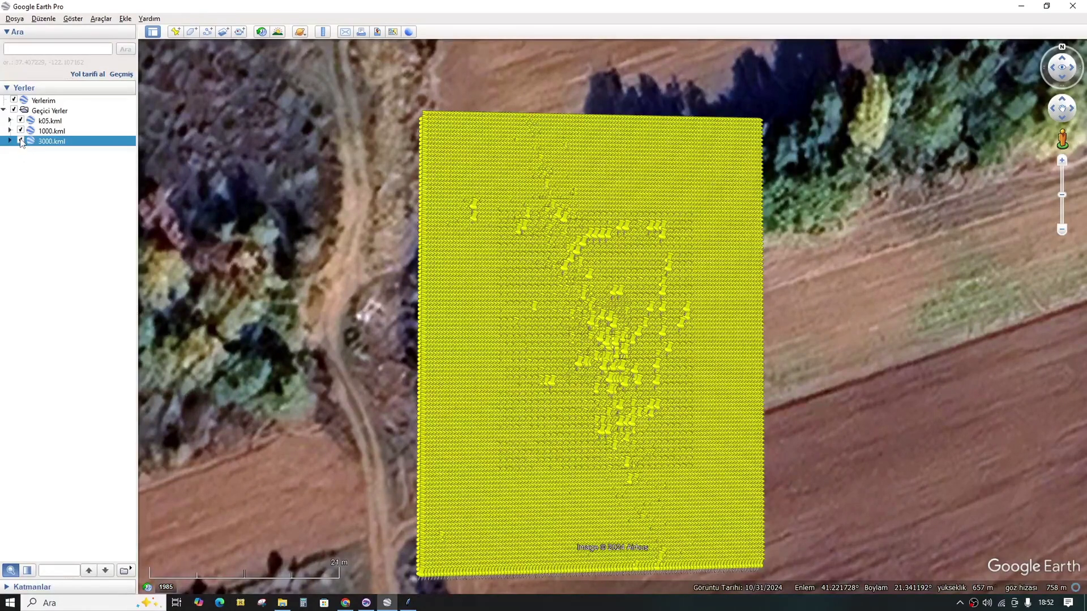
Step: Toggle the 3000 and 1000 grid layers off and back on to compare them
left_click(21, 141)
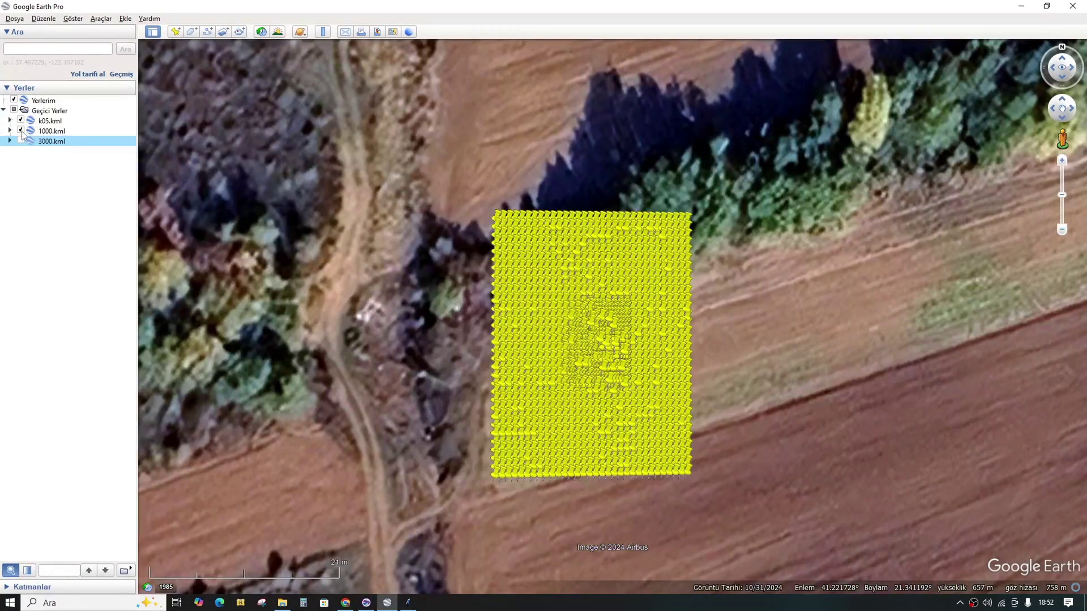
left_click(21, 131)
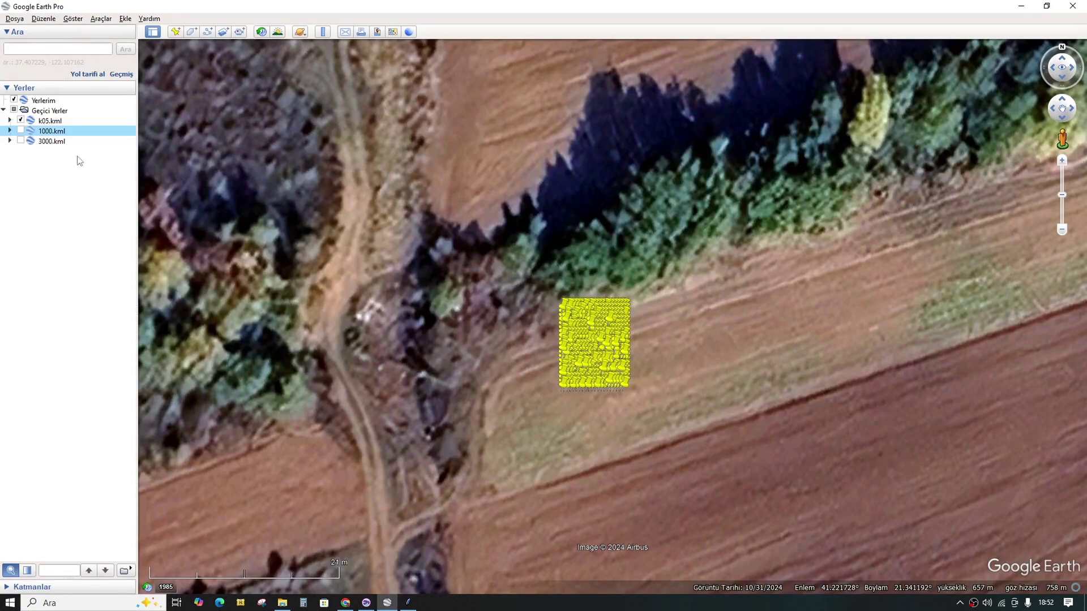
left_click(20, 130)
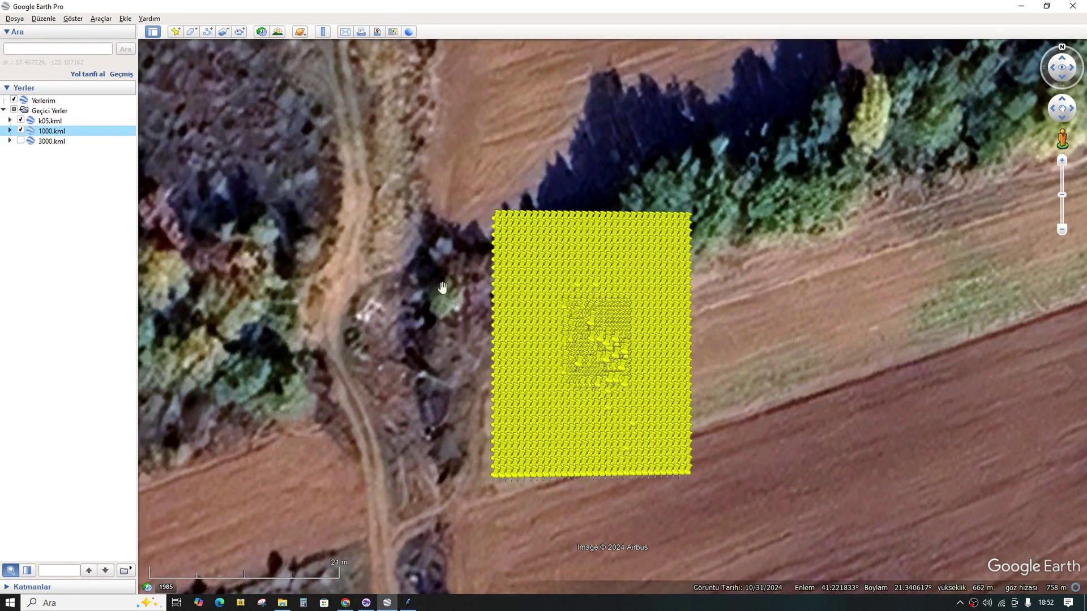
left_click(21, 141)
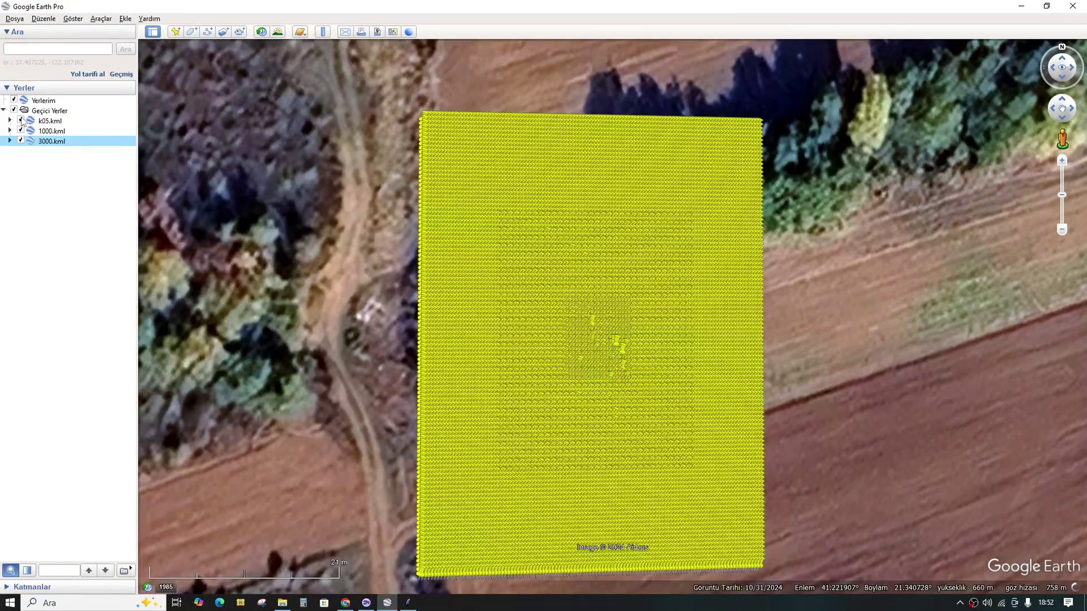
Step: Hide the k05, 1000 and 3000 grid layers and bring the Grid Path Generator back
left_click(21, 120)
left_click(21, 130)
left_click(21, 141)
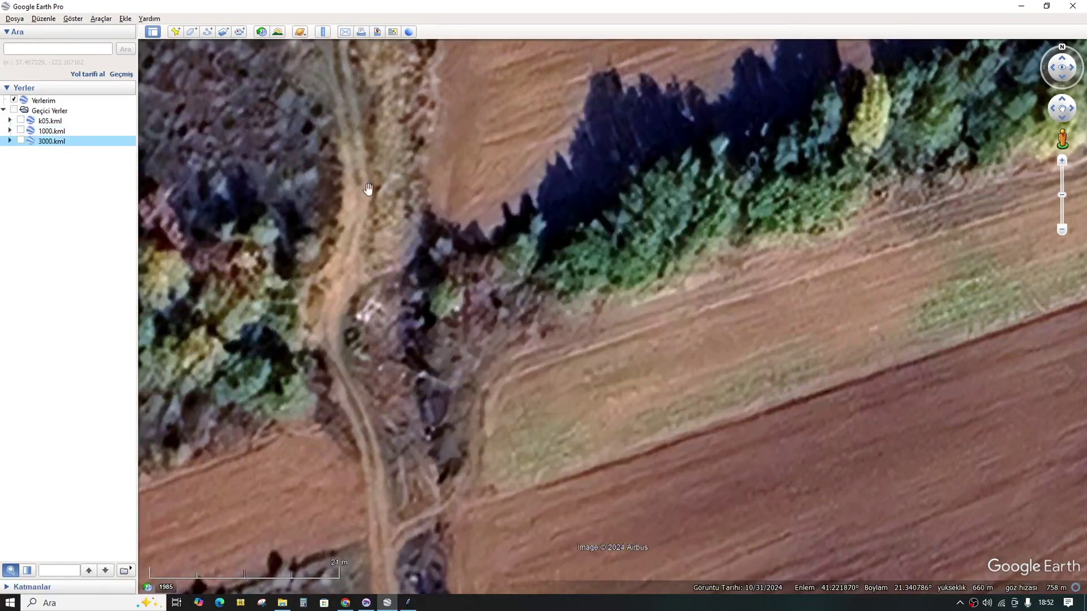
left_click(410, 603)
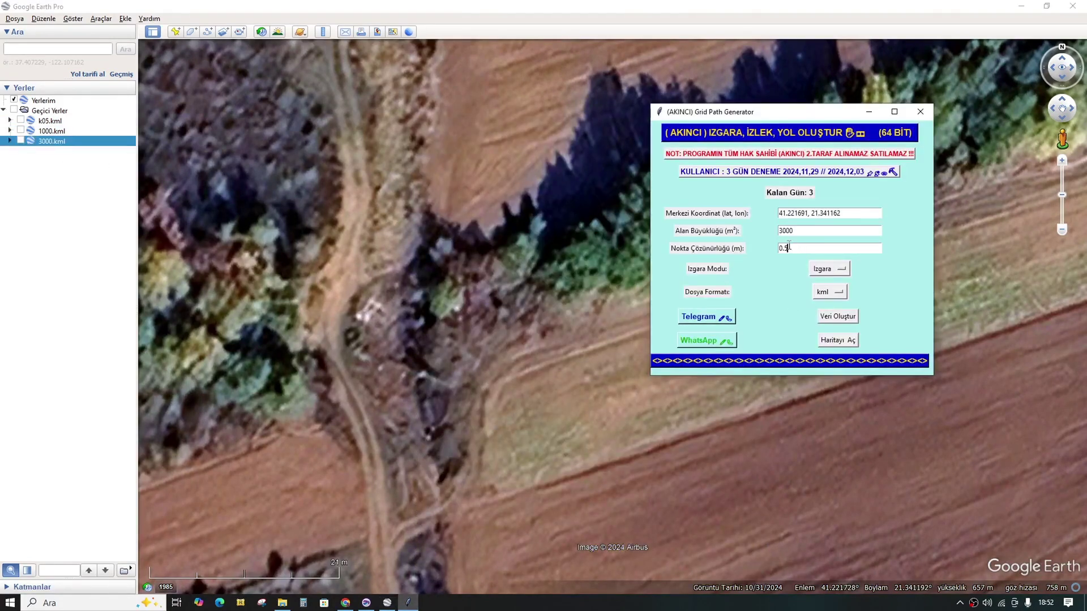
Step: Set area 30000 and resolution 3, run Veri Oluştur, save as 30000.kml, and minimize Google Earth
left_click_drag(788, 246, 776, 251)
left_click(838, 318)
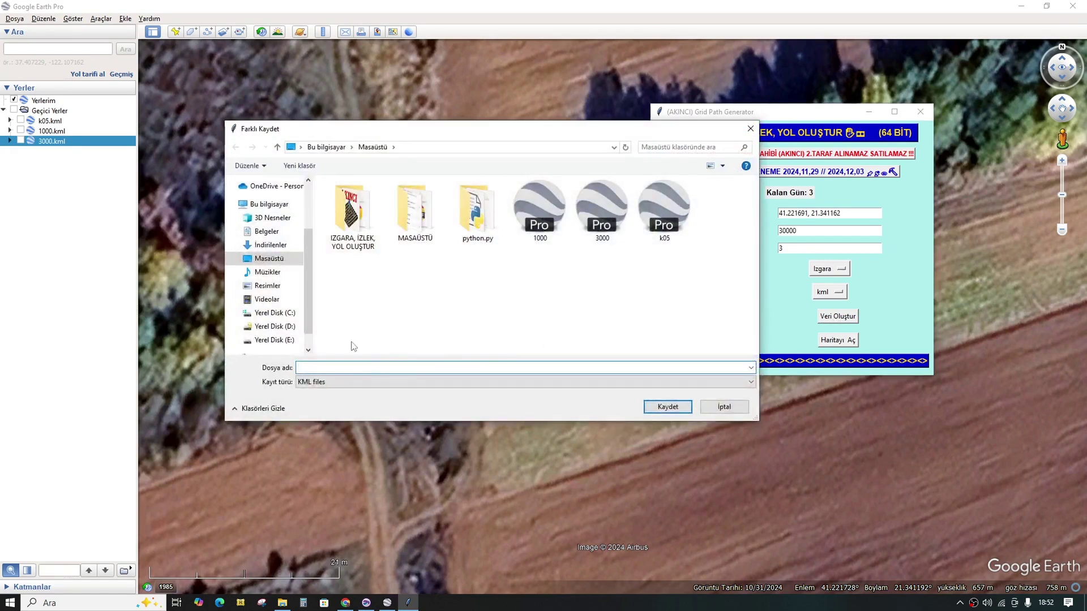
left_click(577, 241)
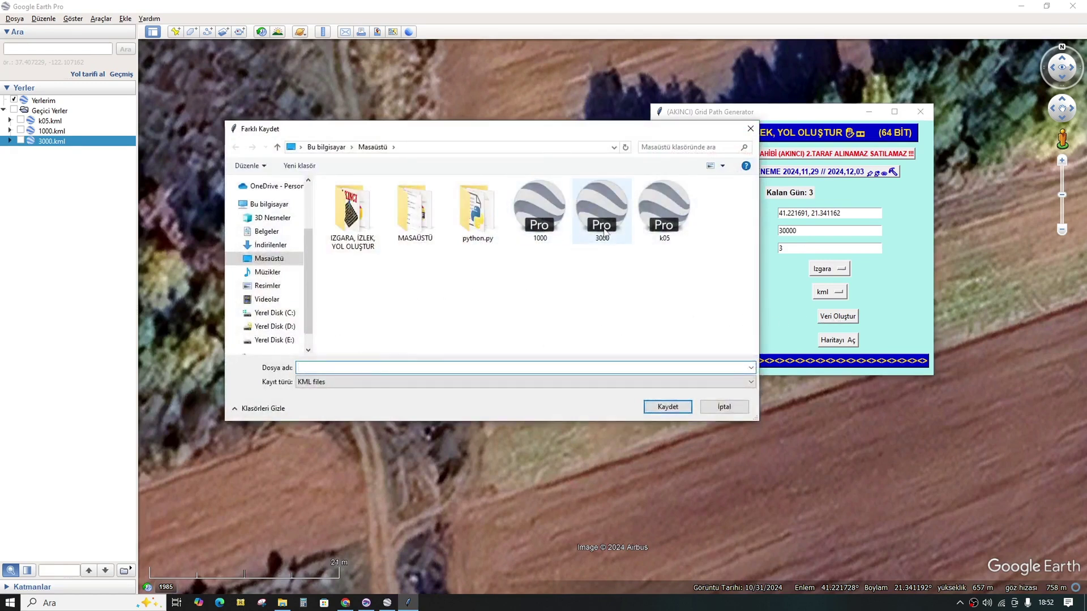
left_click(322, 366)
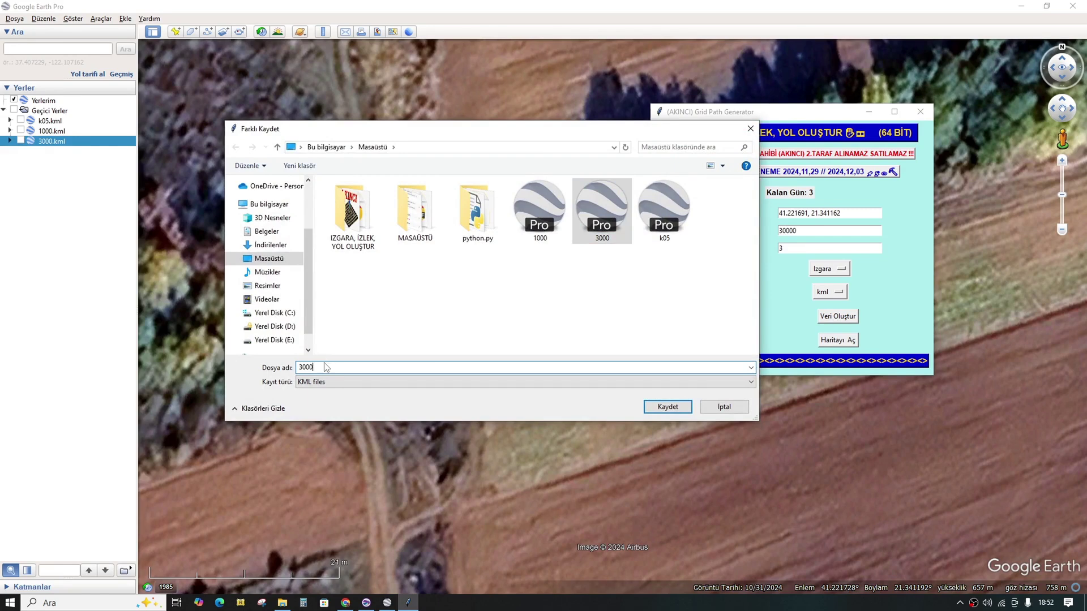
type("0")
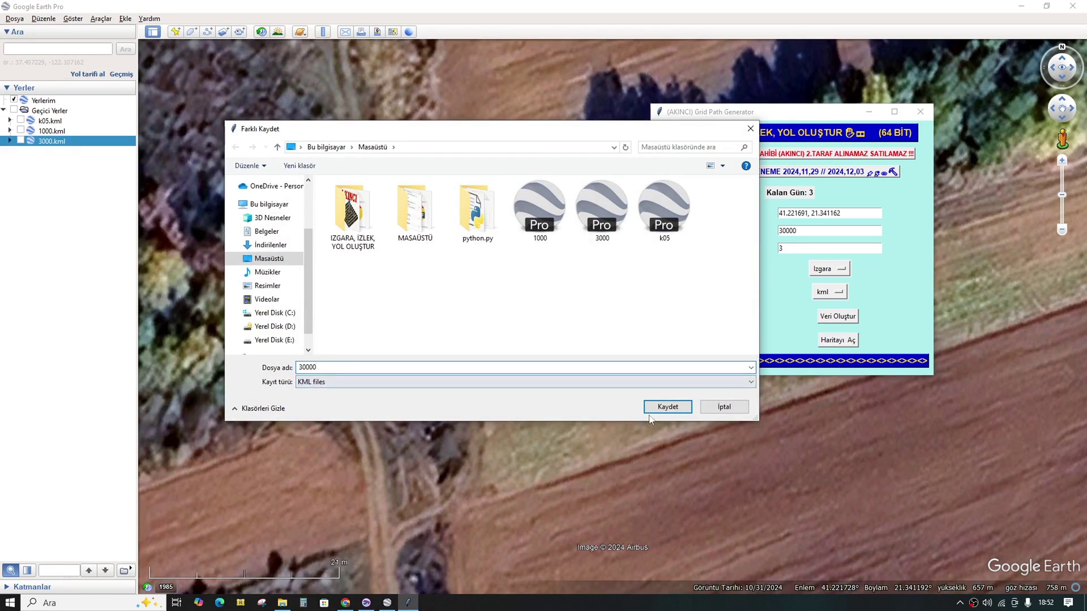
left_click(669, 407)
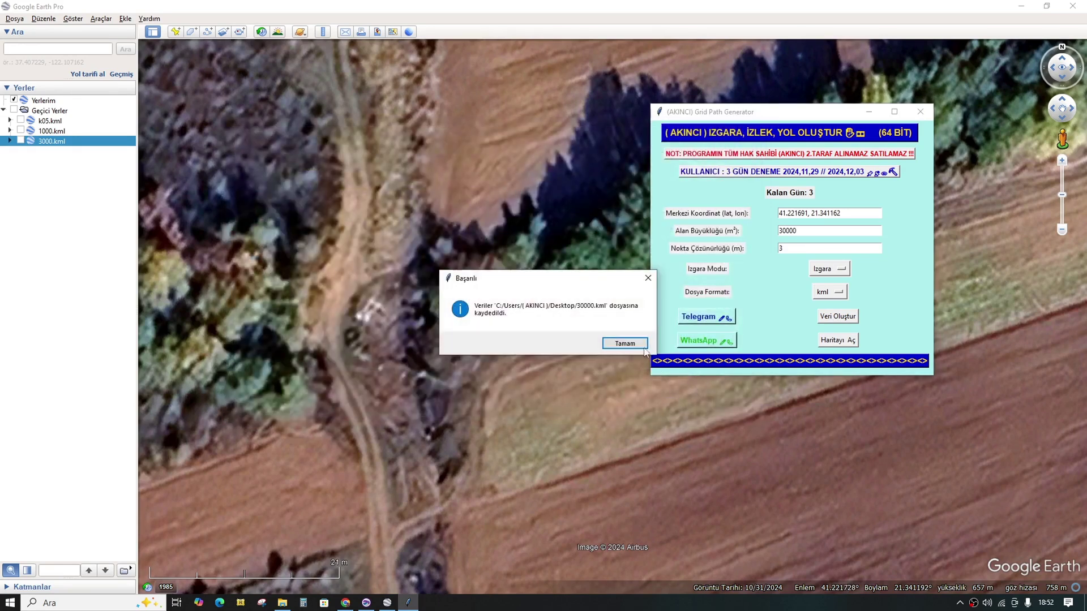
left_click(635, 341)
left_click(1021, 6)
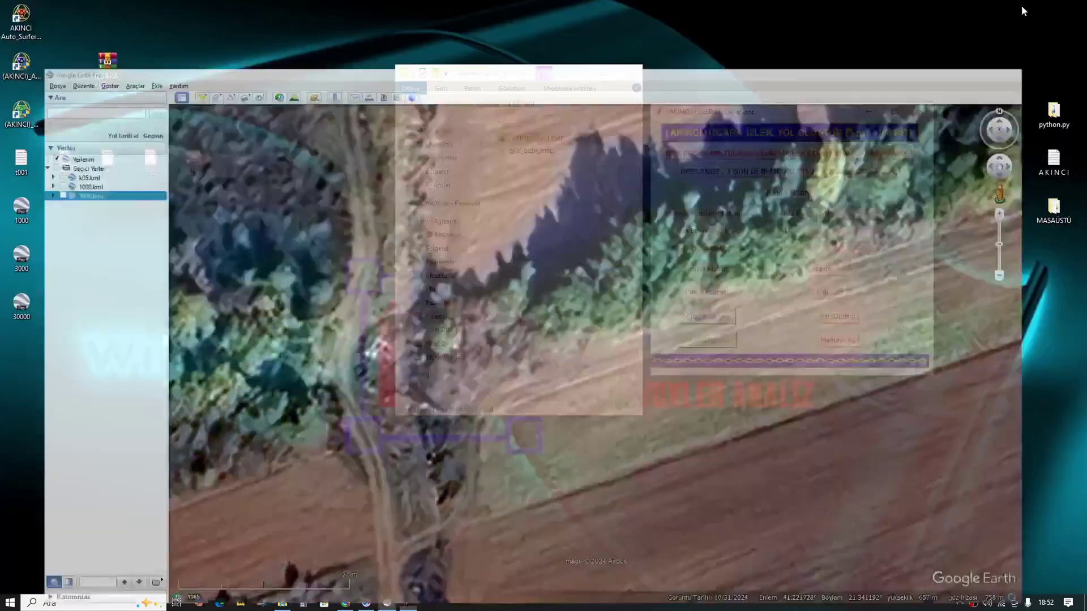
Step: Open 30000.kml in Google Earth, show the 3000 grid inside it, and return to the generator
double_click(22, 303)
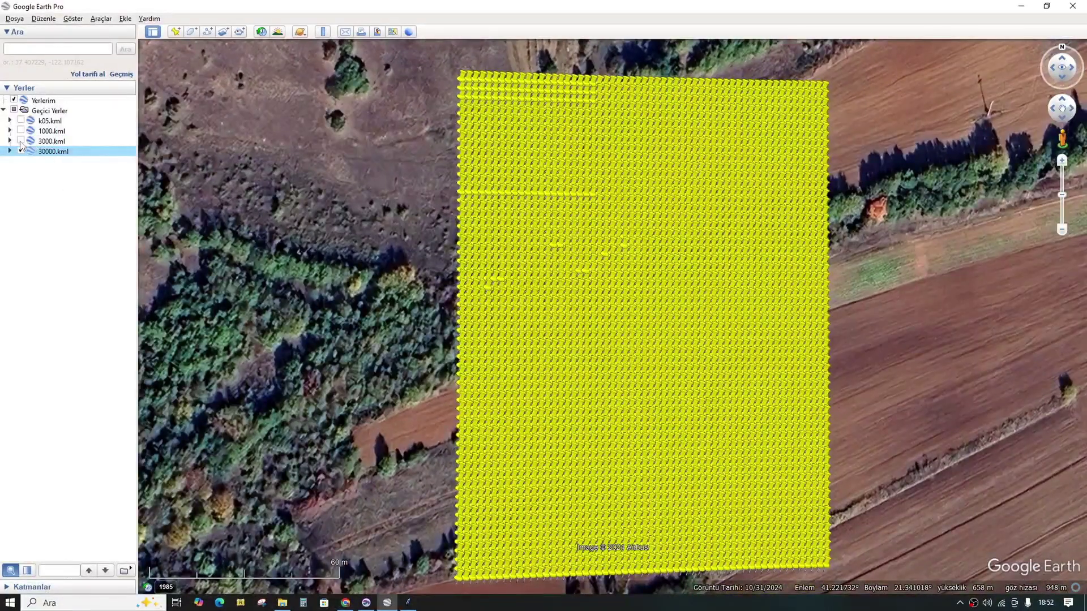
left_click(21, 141)
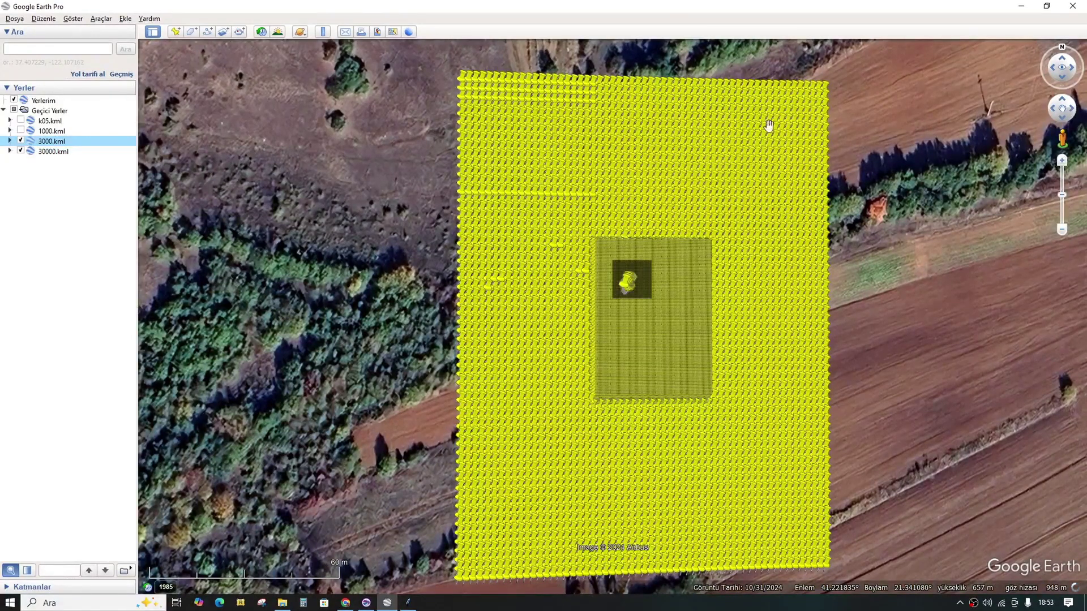
left_click(408, 603)
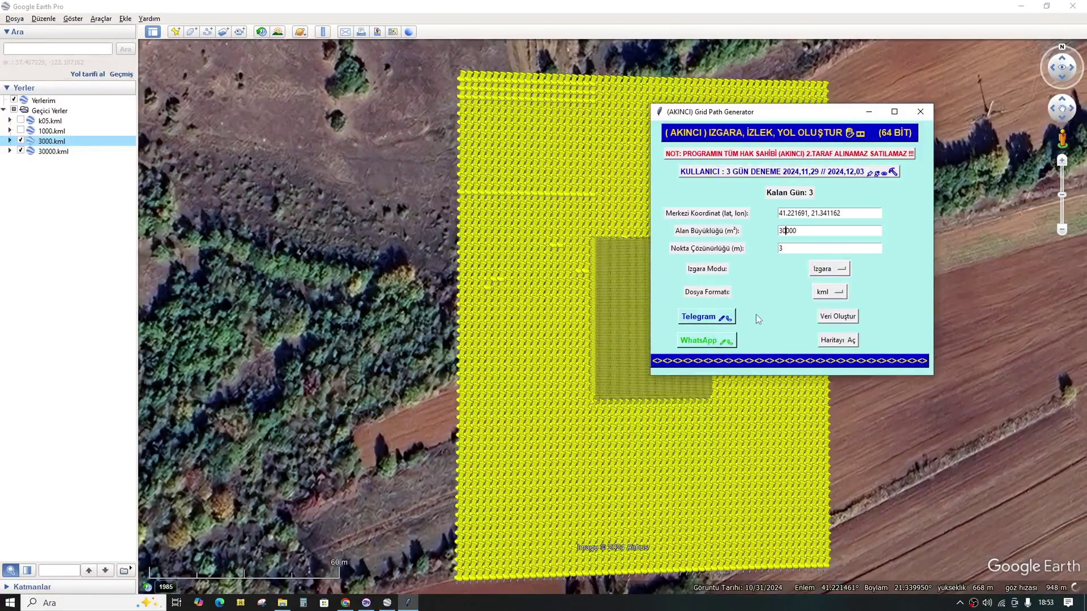
Step: Set area 300000 and resolution 5, run Veri Oluştur, save as 300000.kml, and minimize Google Earth
left_click(786, 251)
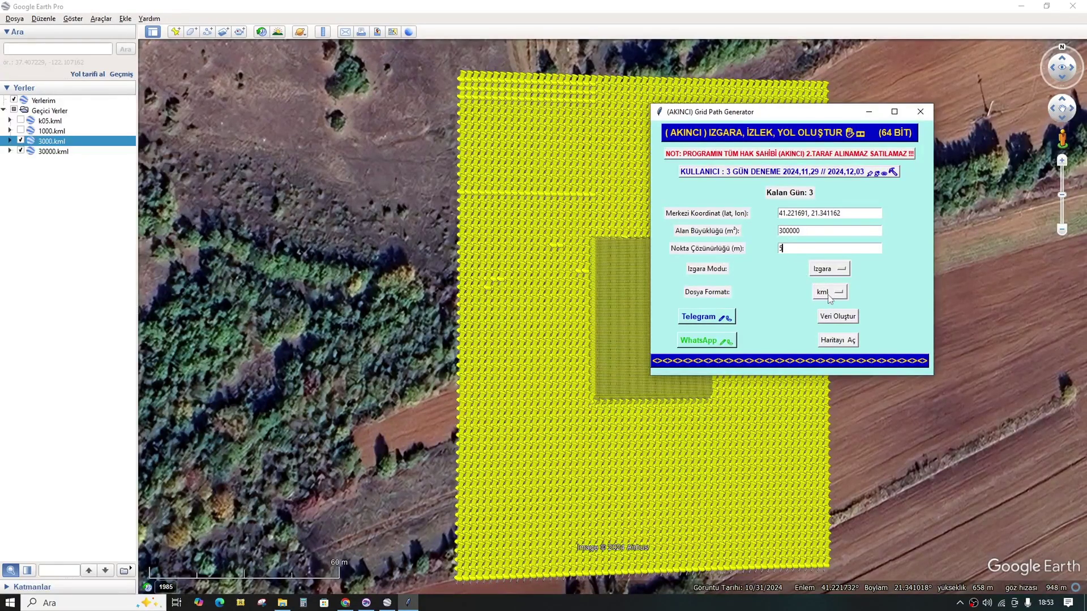
left_click(837, 318)
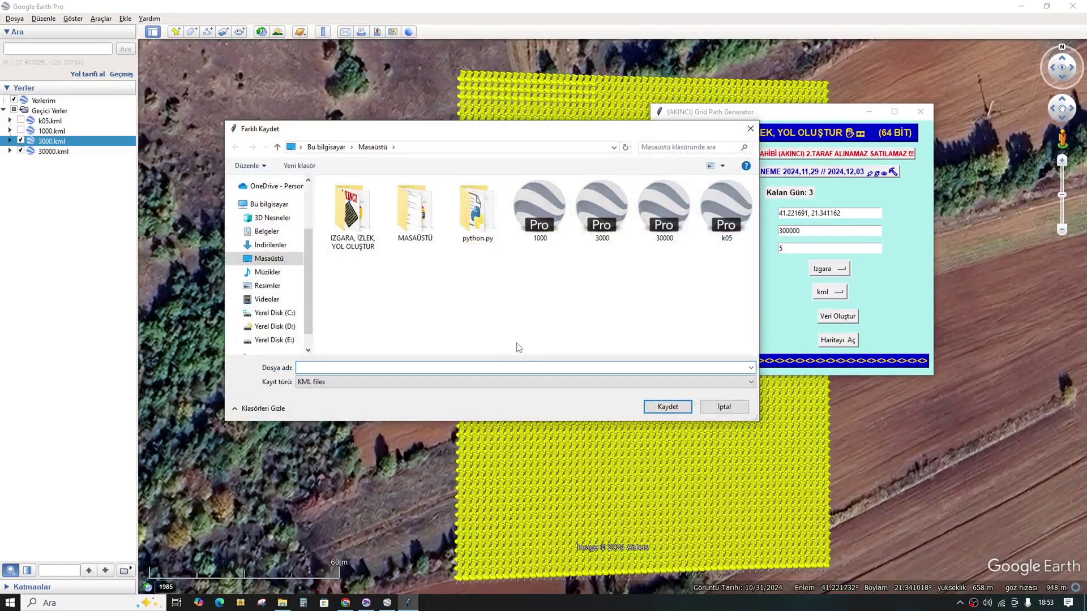
left_click(668, 223)
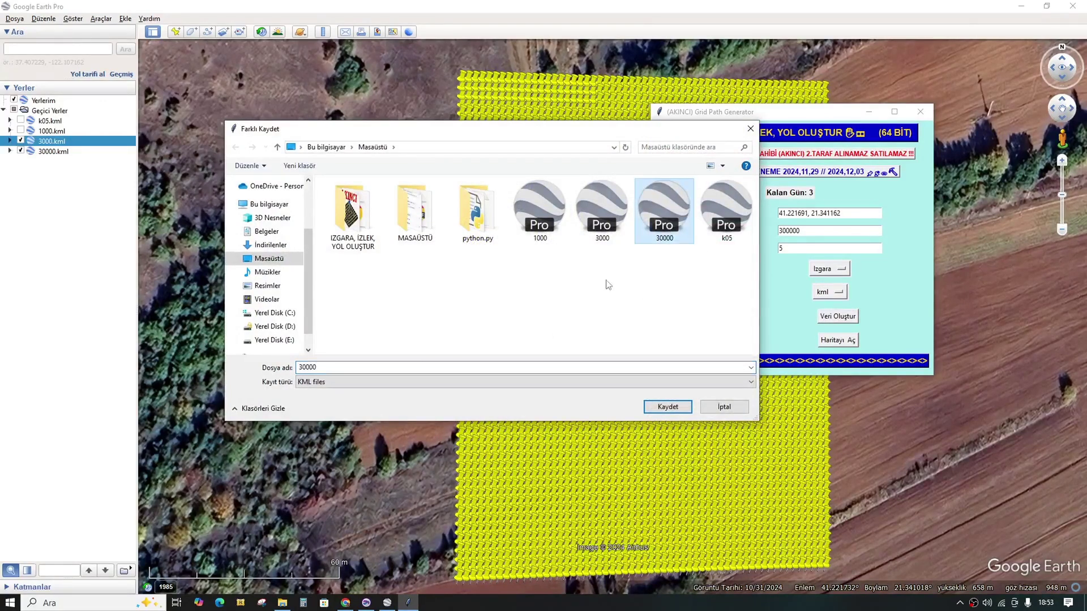
left_click(337, 368)
left_click(335, 366)
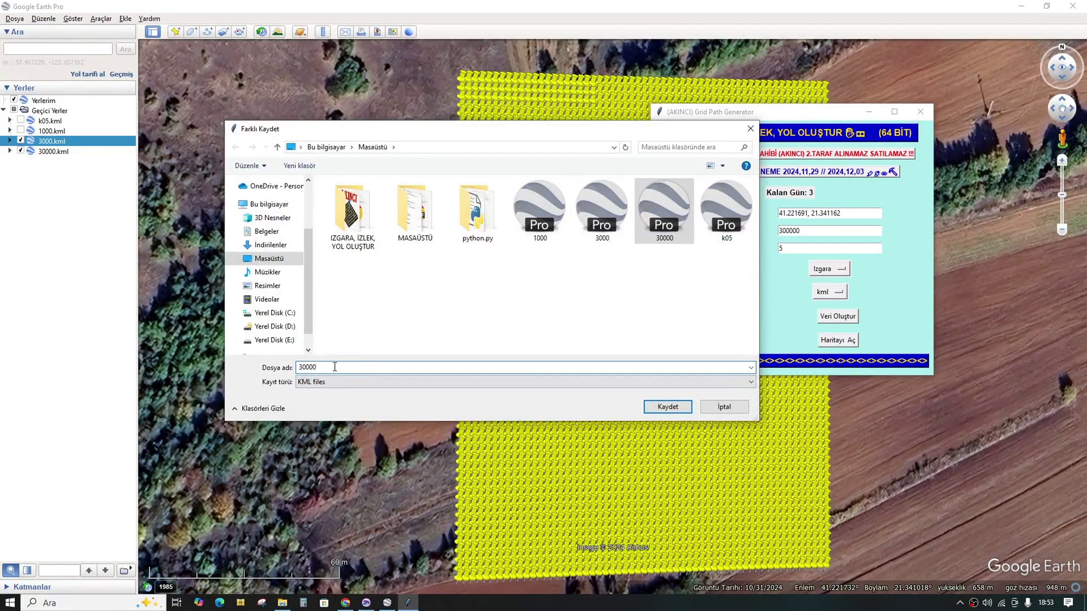
type("*")
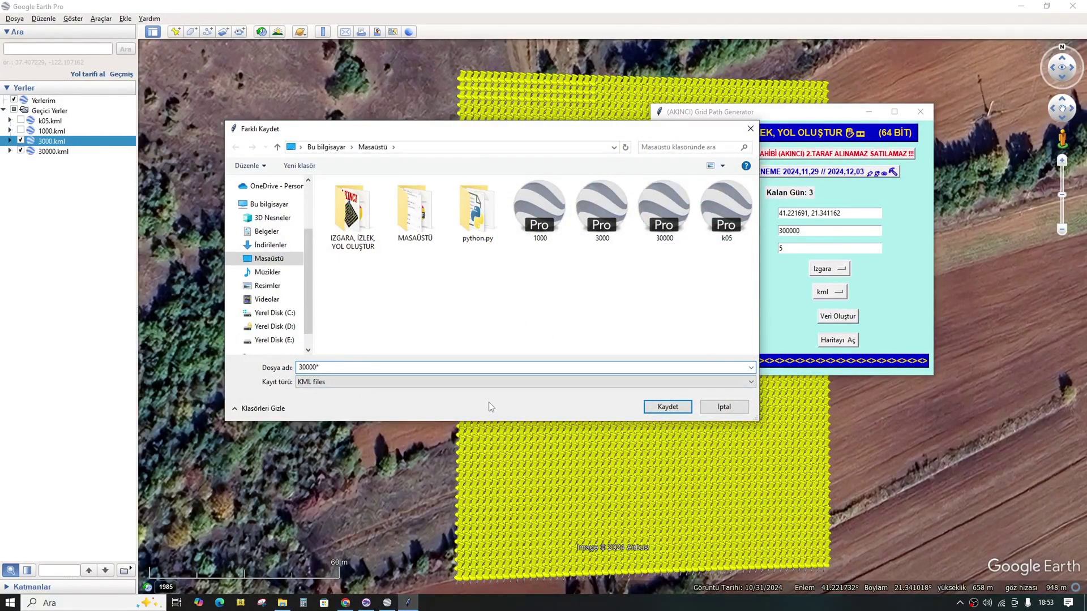
key("BackSpace")
left_click(488, 401)
left_click(668, 407)
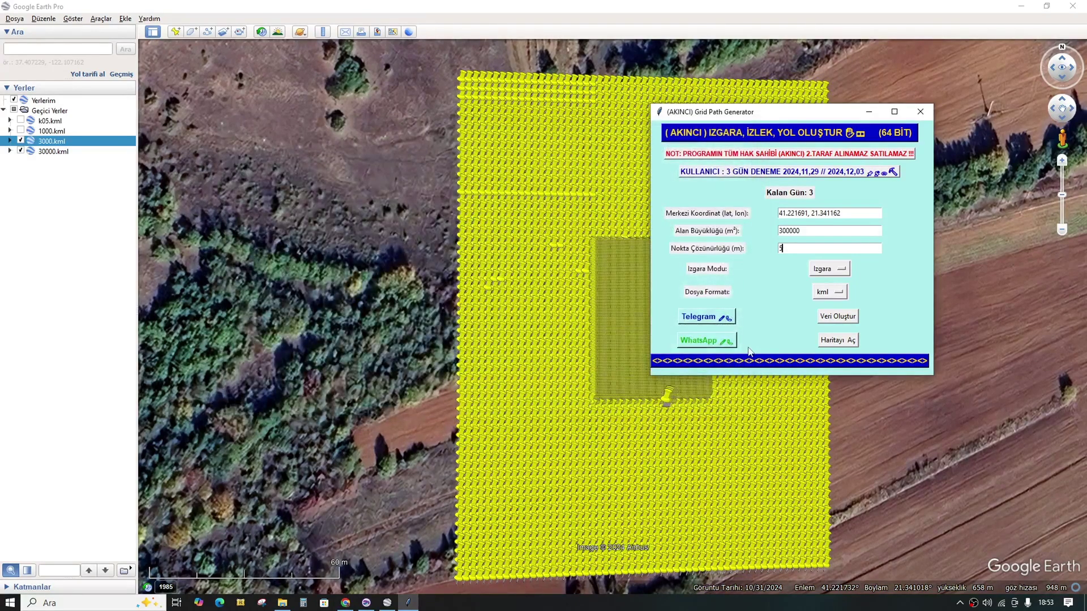
left_click(627, 343)
left_click(1022, 10)
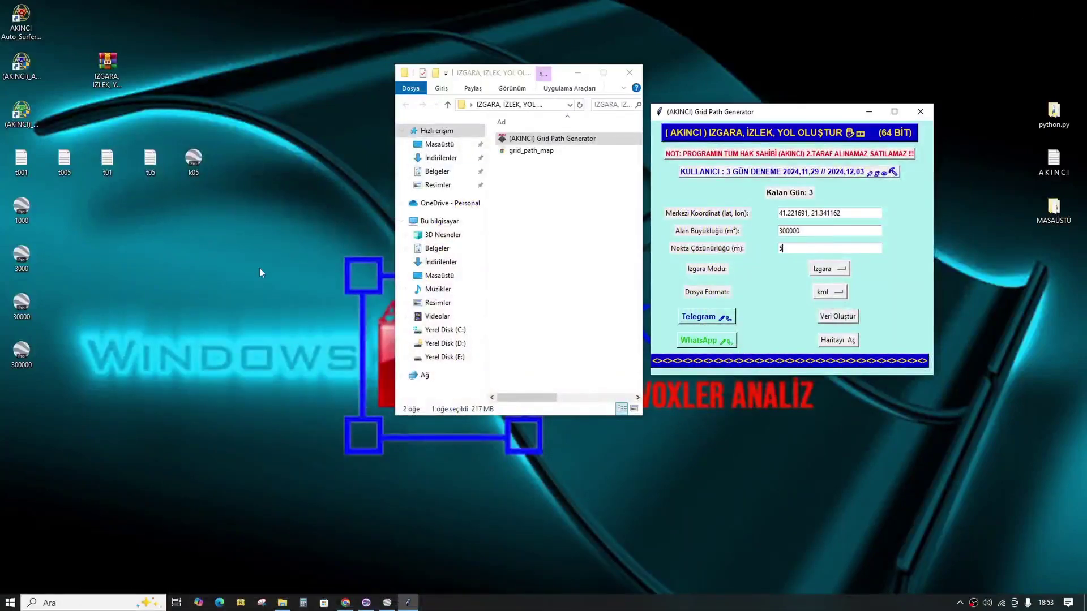
Step: Open 300000.kml in Google Earth, then generate a 3000000 m², 10 m grid saved as 3000000.kml
double_click(24, 352)
left_click(837, 317)
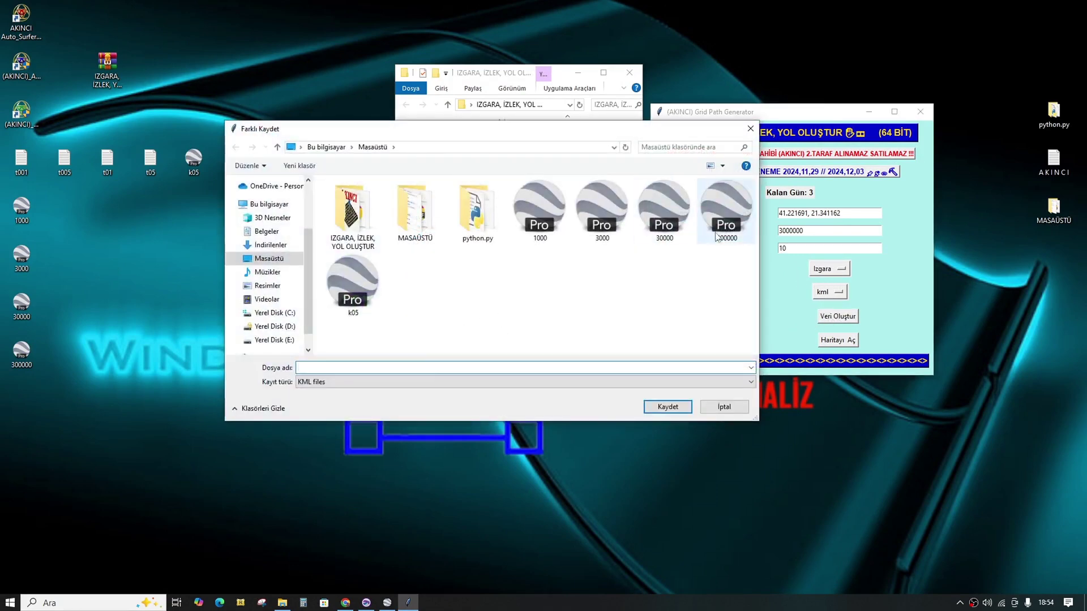
left_click(720, 241)
left_click(335, 367)
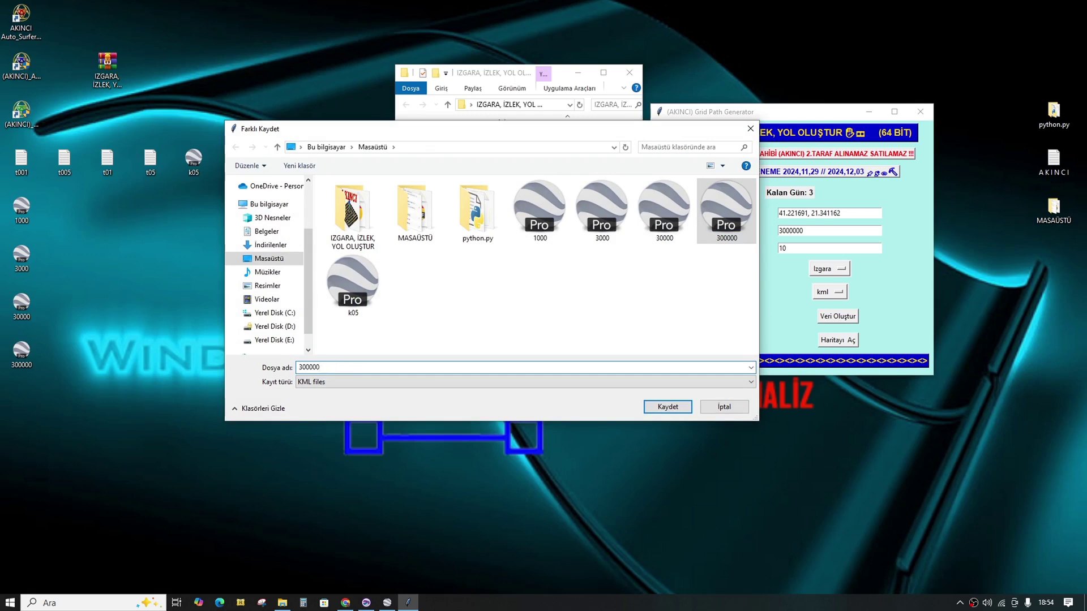
left_click(656, 406)
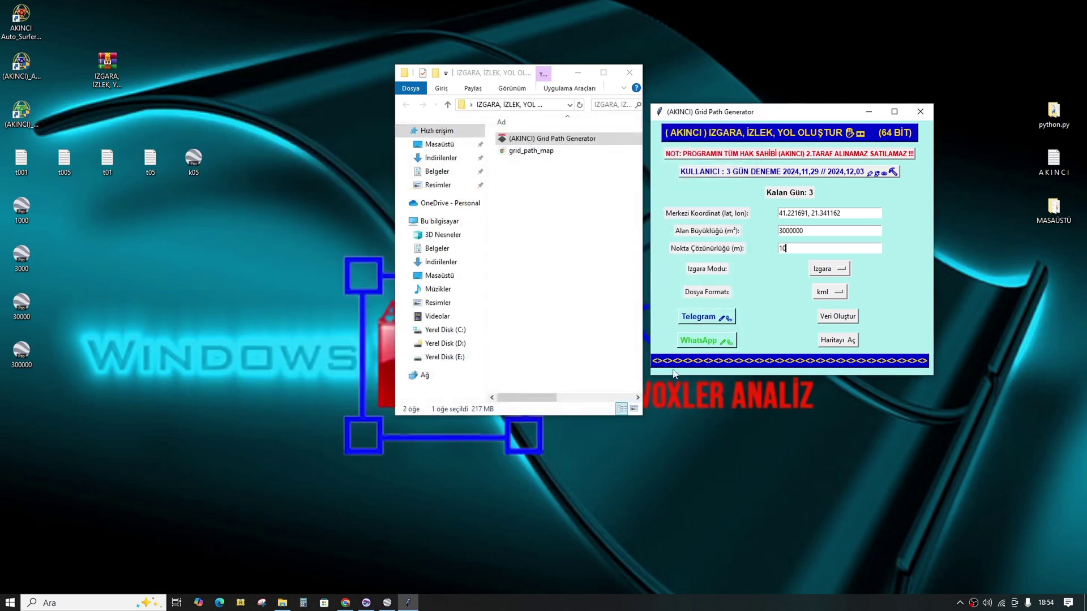
left_click(629, 347)
Step: Open 3000000.kml in Google Earth to inspect its large yellow pin grid, then minimize
double_click(22, 403)
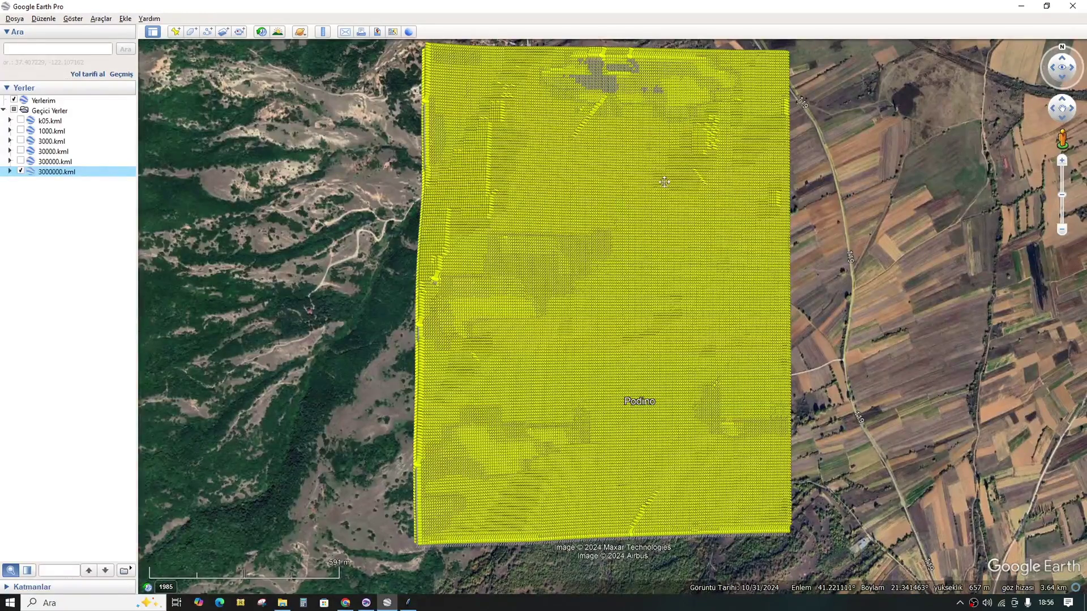
left_click(1022, 8)
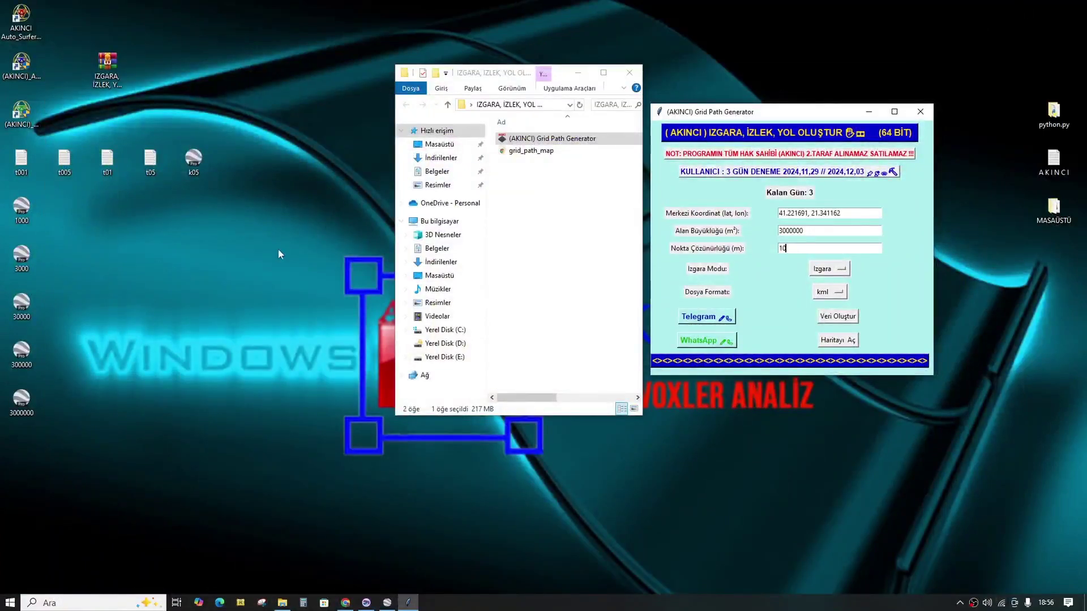
Step: Select then deselect the desktop KML icons, move the generator window left, and close it
left_click_drag(26, 436, 42, 213)
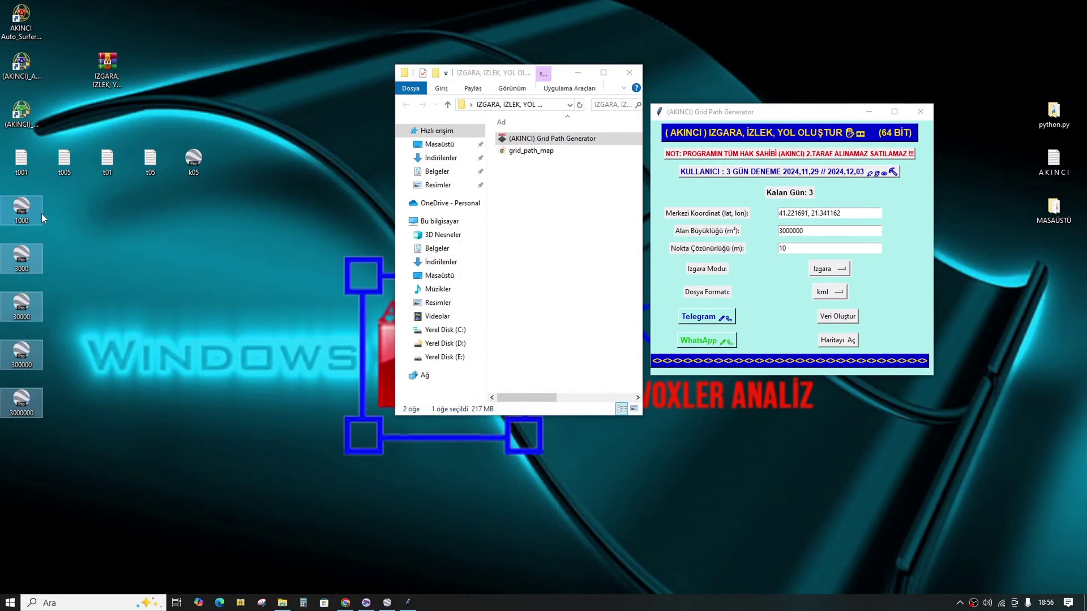
left_click(81, 224)
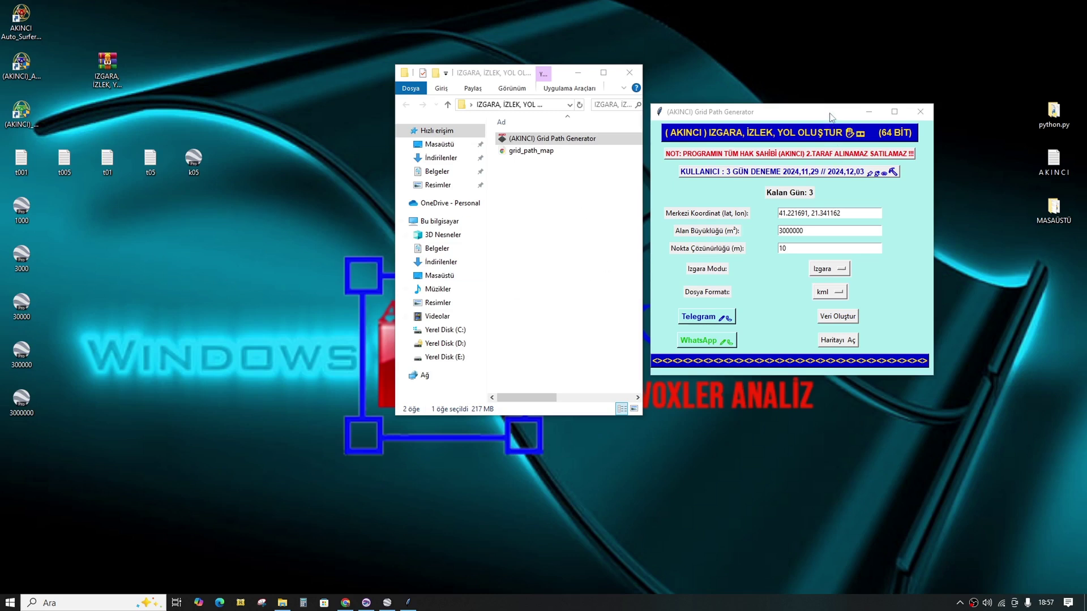
left_click_drag(831, 117, 721, 112)
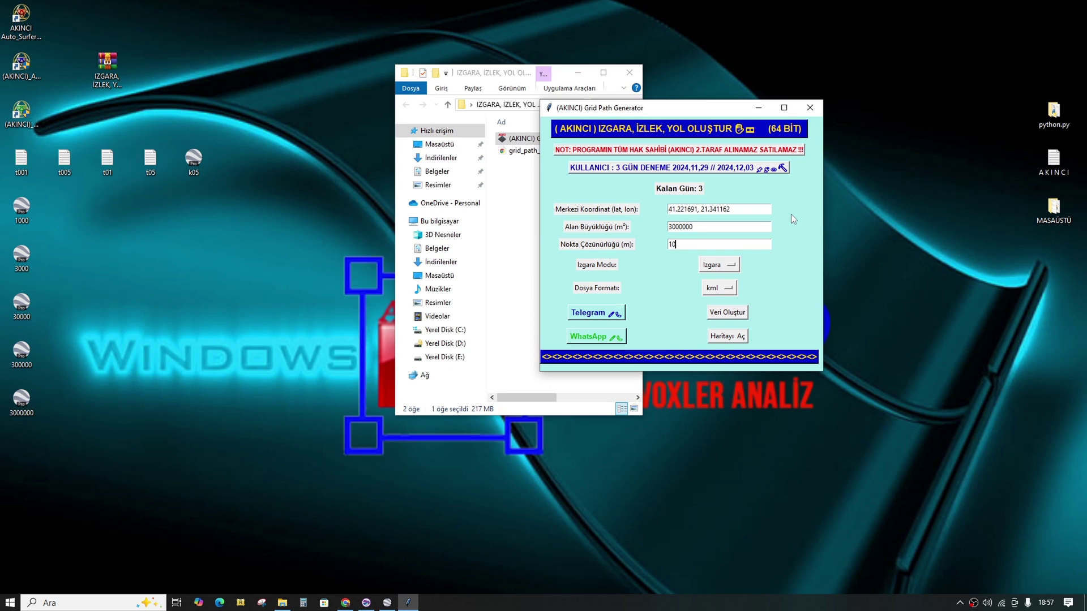
left_click(810, 109)
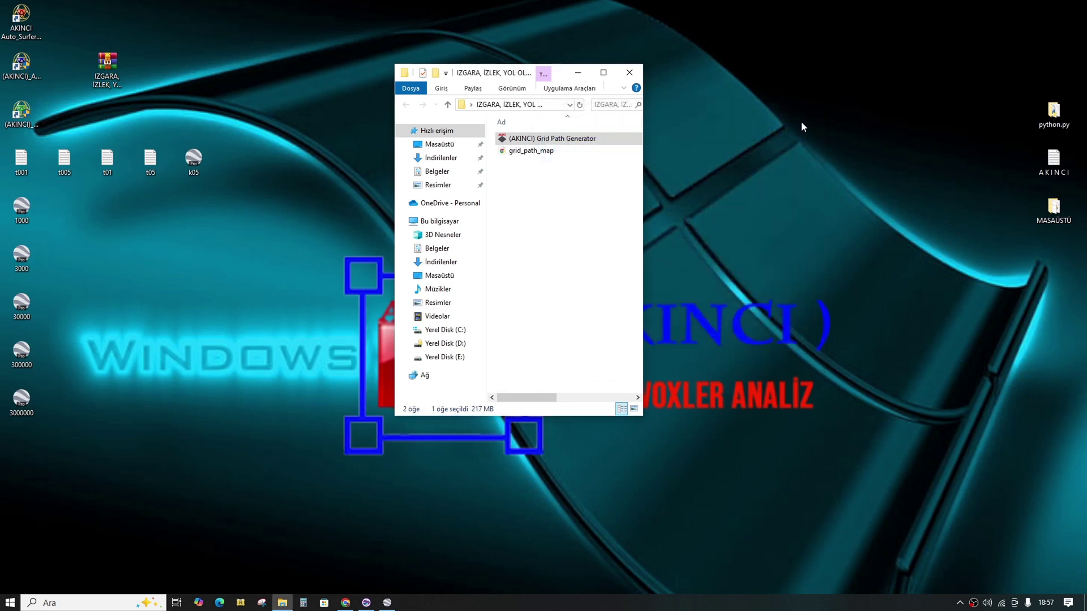